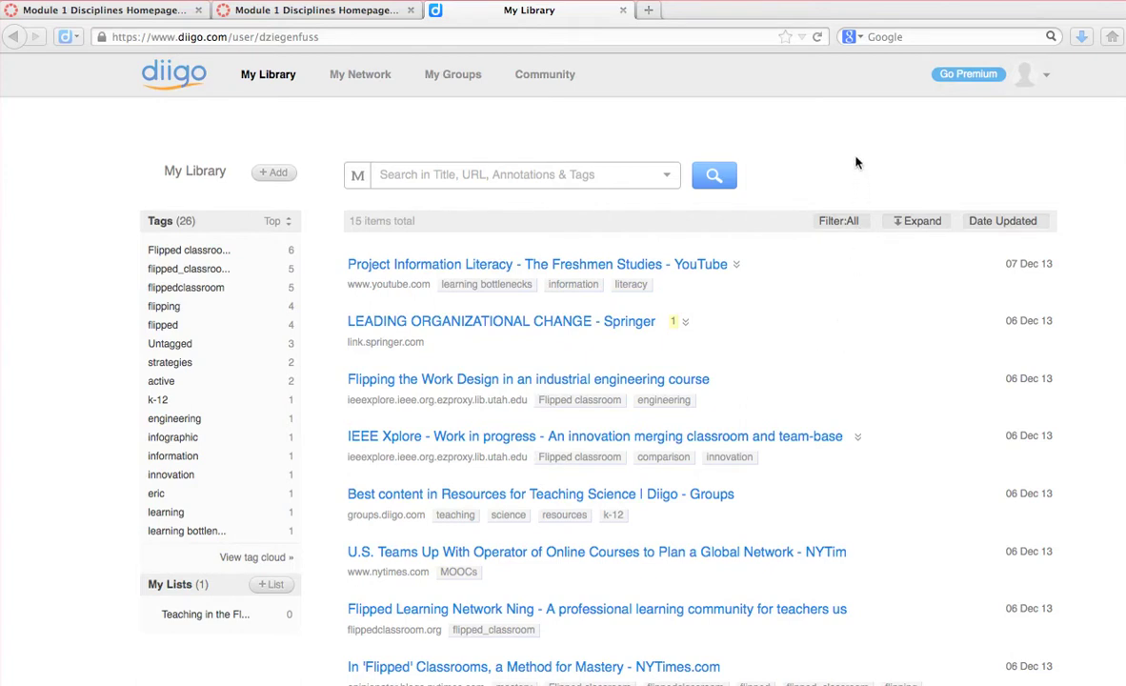
Step: Check the account menu and the Diigo extension options without choosing anything
left_click(1047, 78)
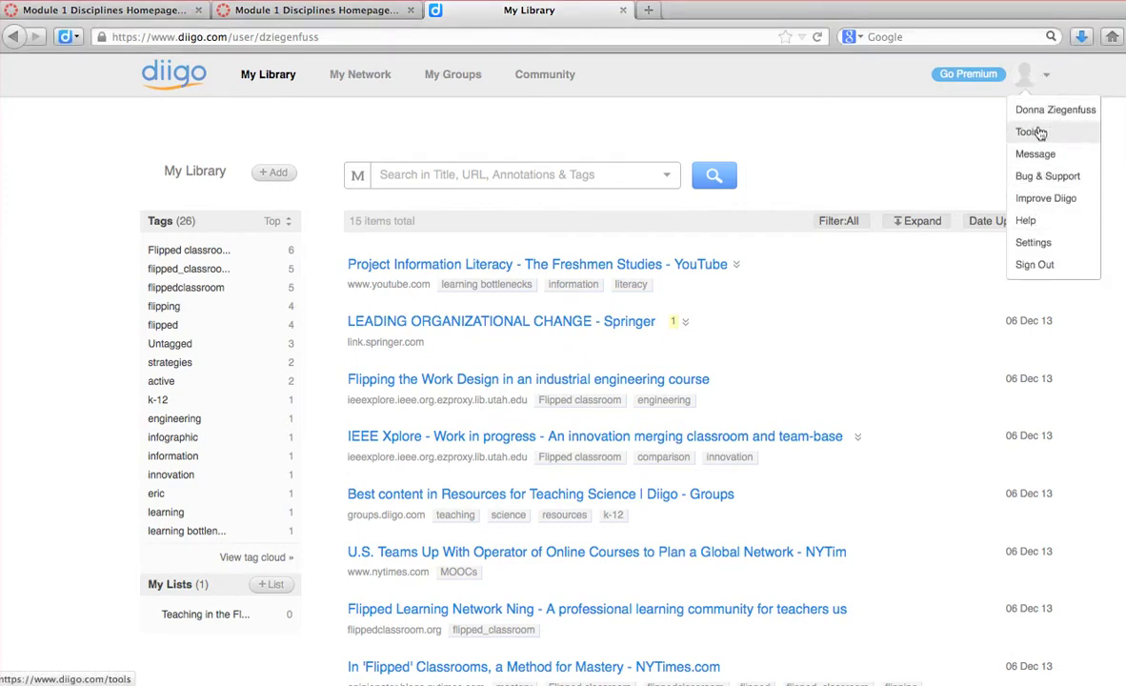
left_click(76, 38)
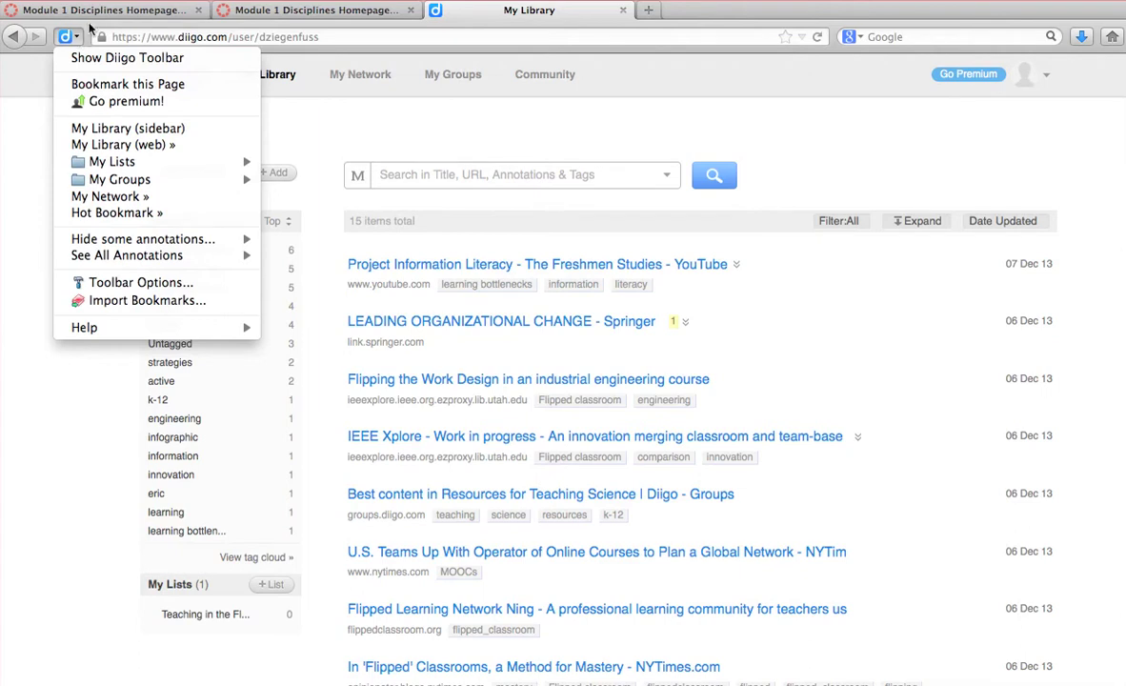
left_click(82, 35)
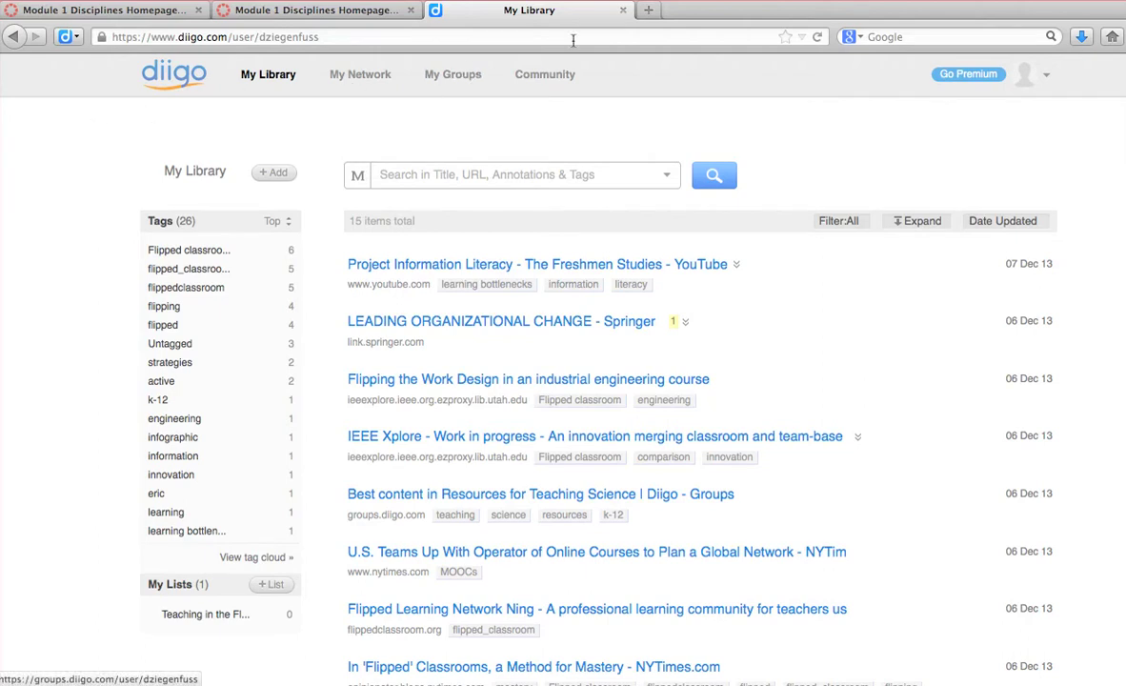
Step: In a new tab, search Google for 'flipping the classroom' and open Knewton's infographic page
left_click(648, 11)
left_click(533, 186)
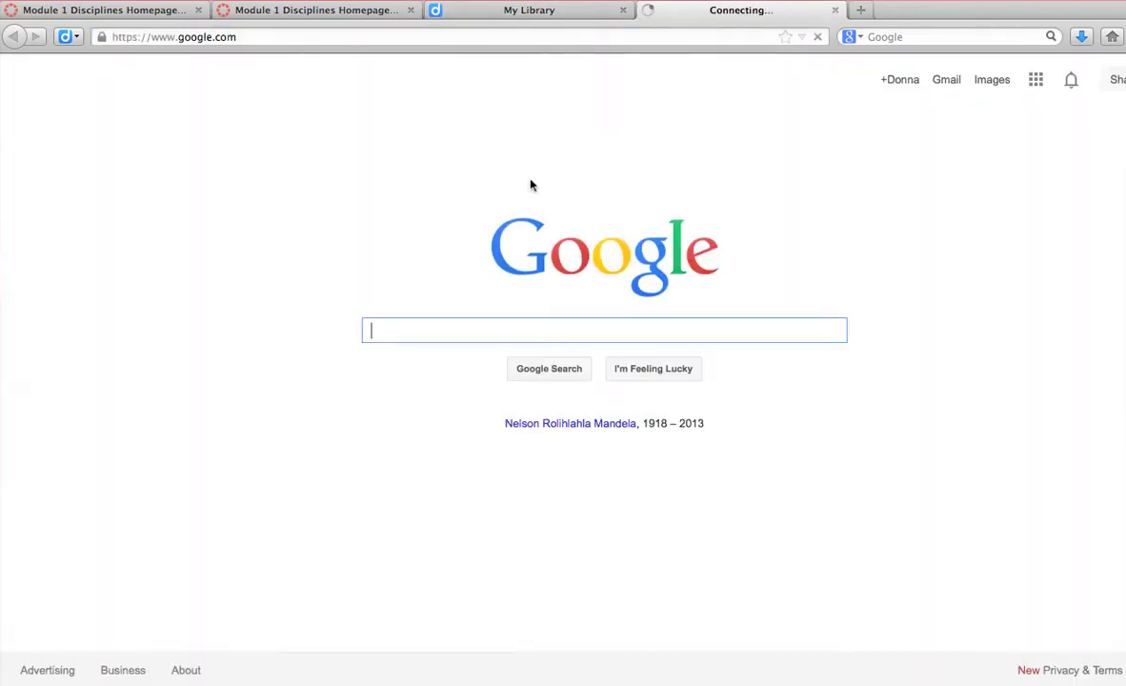
type("fli")
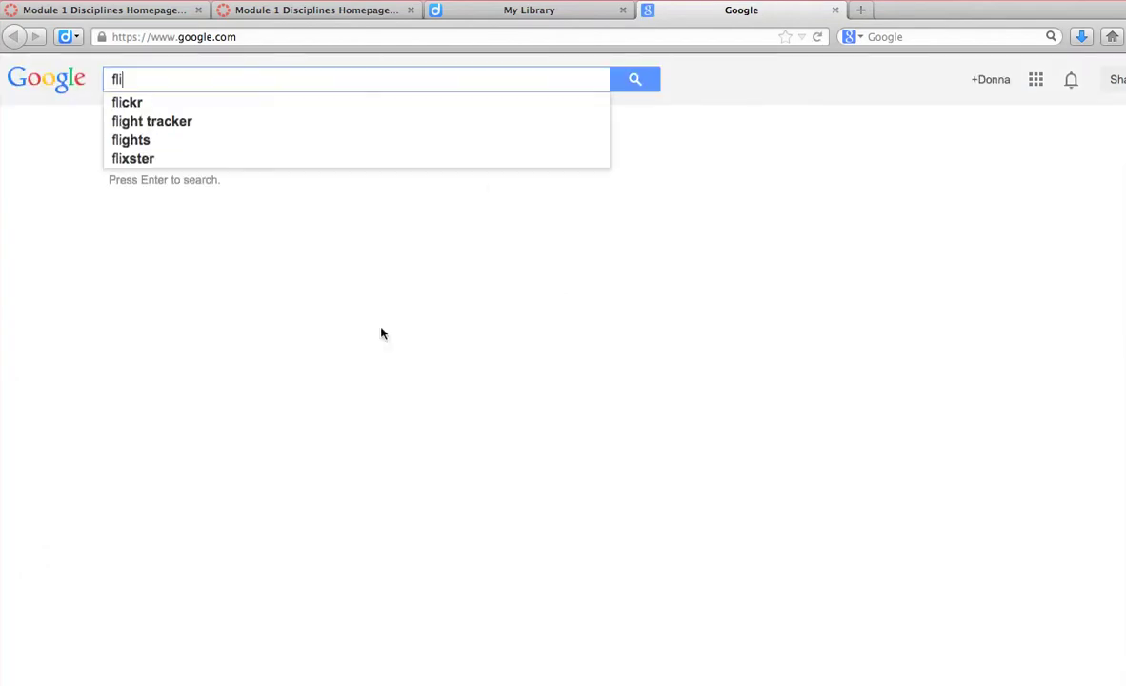
type("pping the classroom")
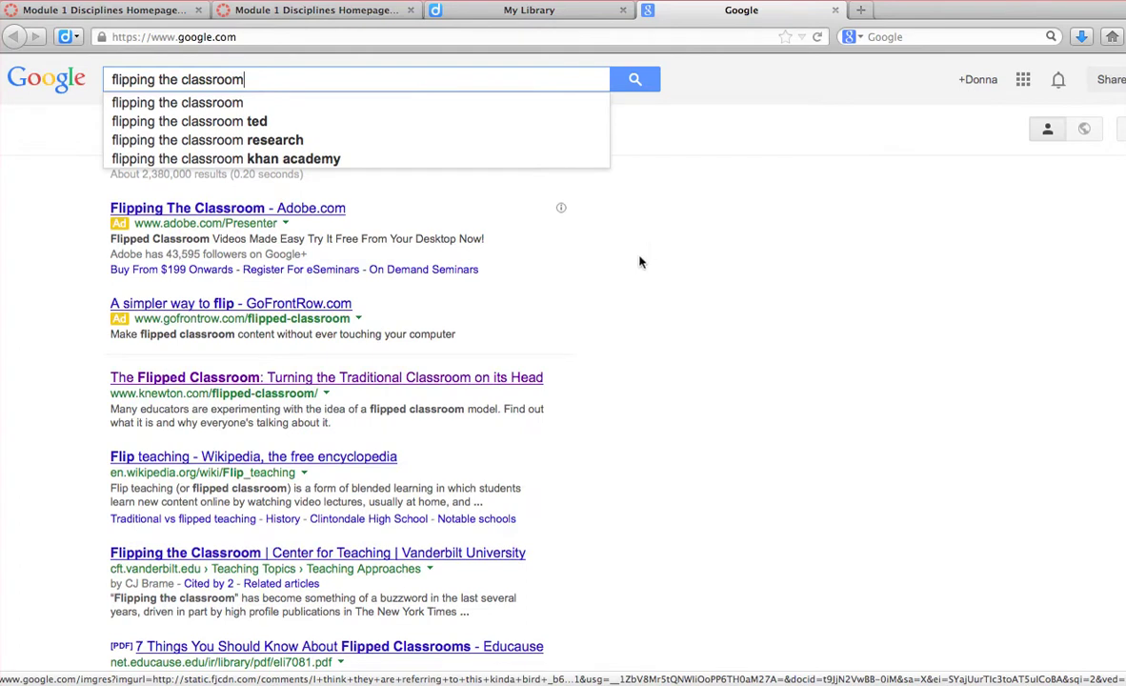
key("Return")
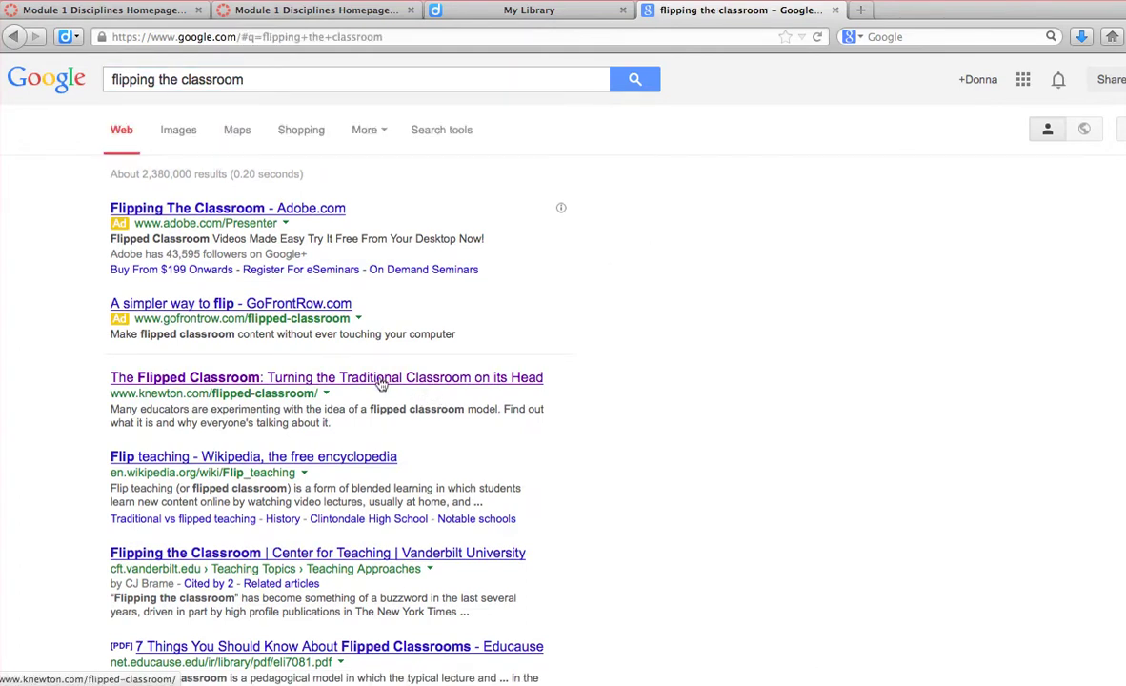
left_click(381, 383)
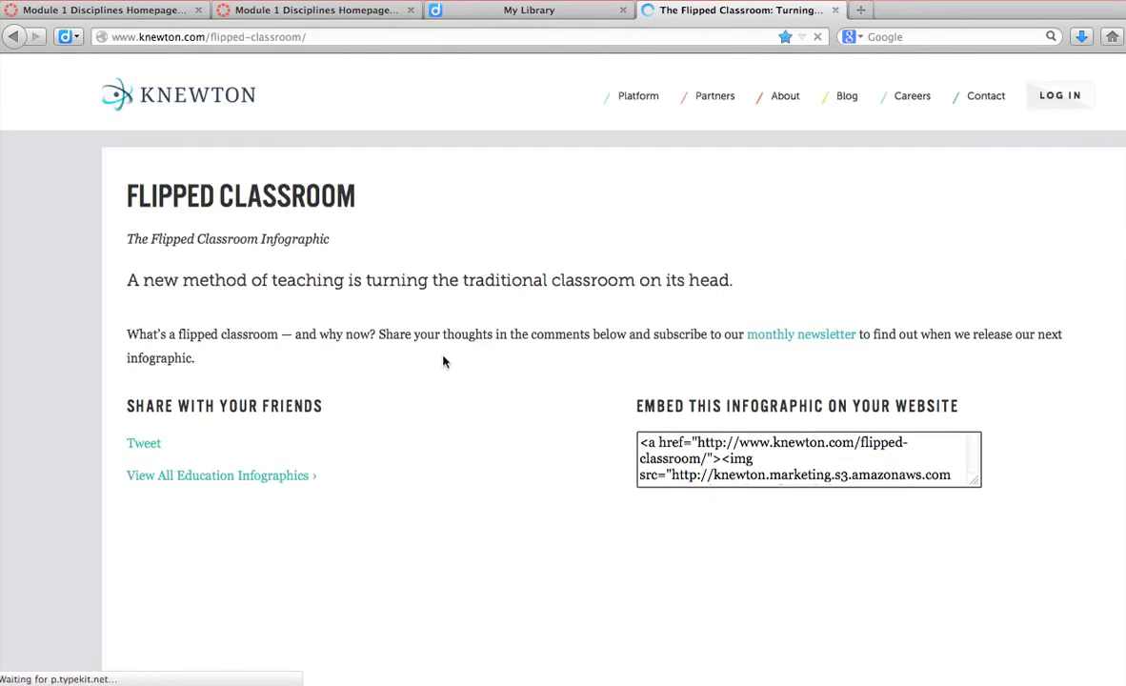
scroll(35, 334, "down", 5)
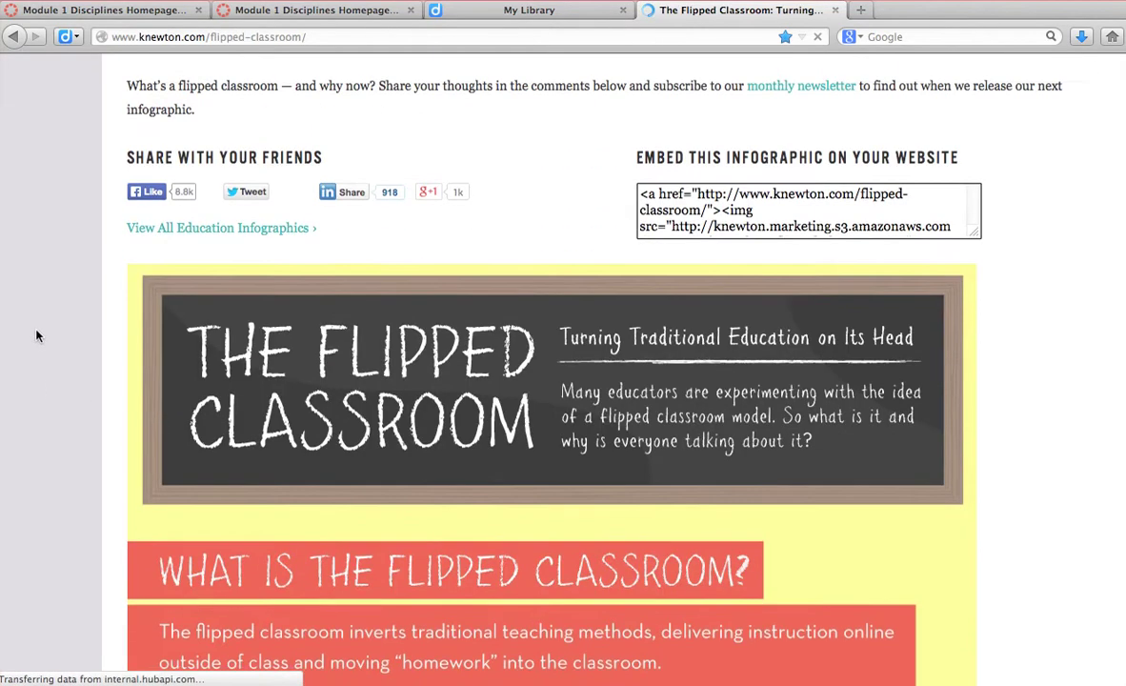
scroll(37, 335, "down", 3)
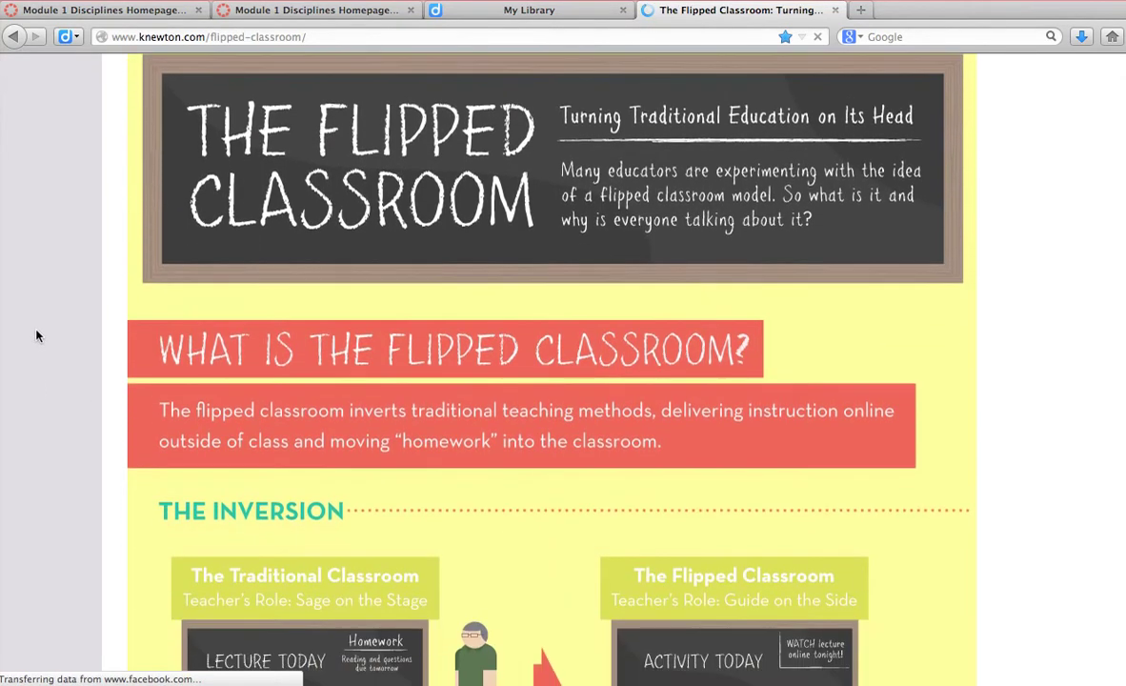
scroll(36, 335, "down", 2)
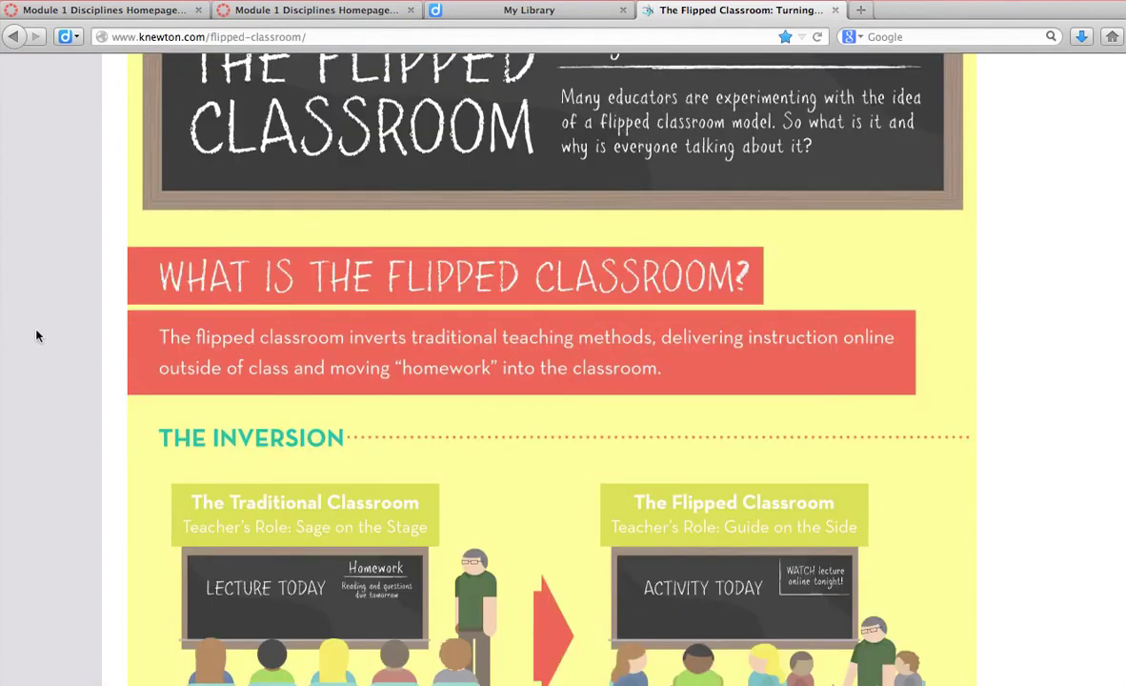
Step: Bookmark the Knewton page with tags flippedclassroom and flipping, shared to Flipping the Classroom Resources
left_click(75, 36)
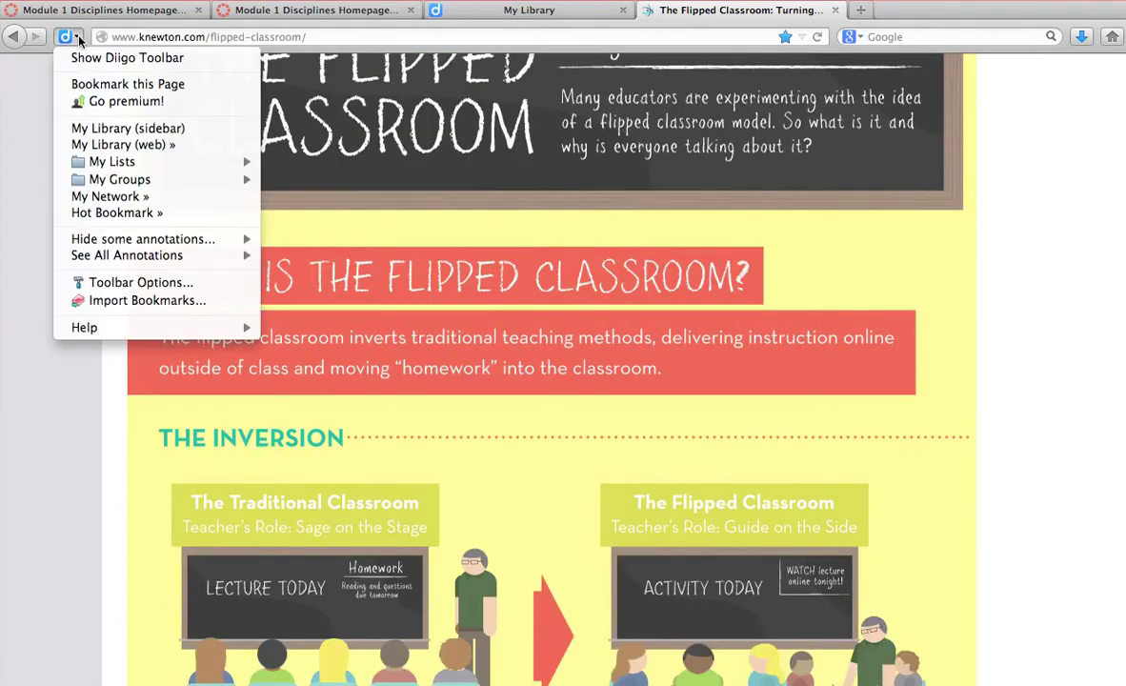
left_click(88, 85)
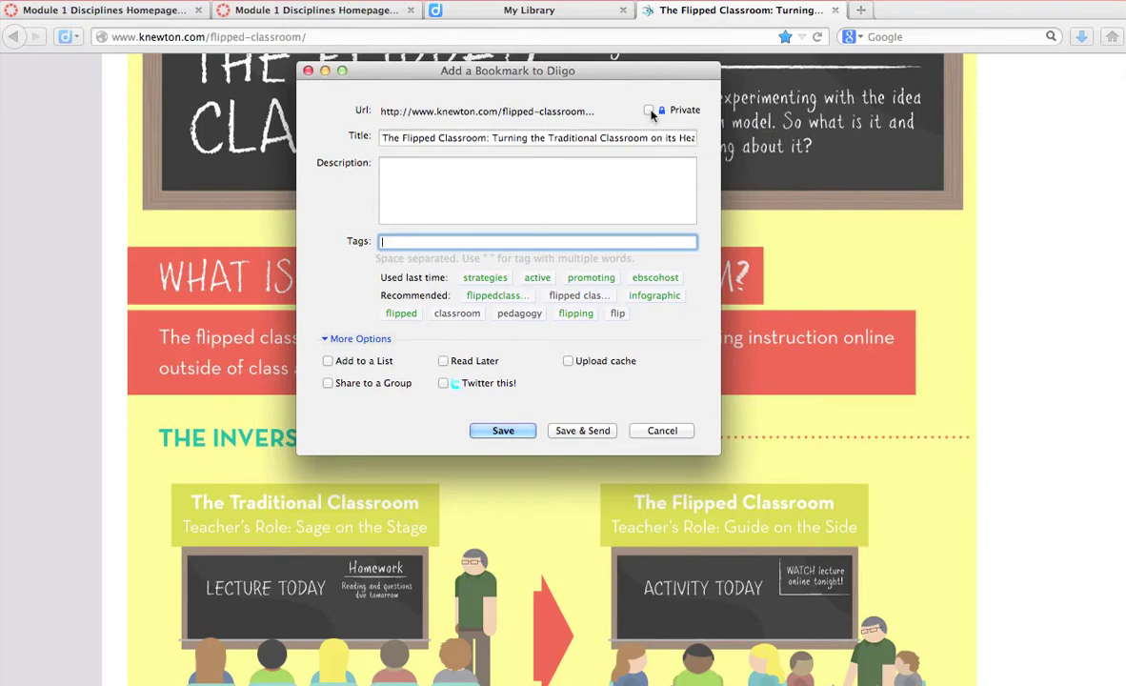
left_click(457, 181)
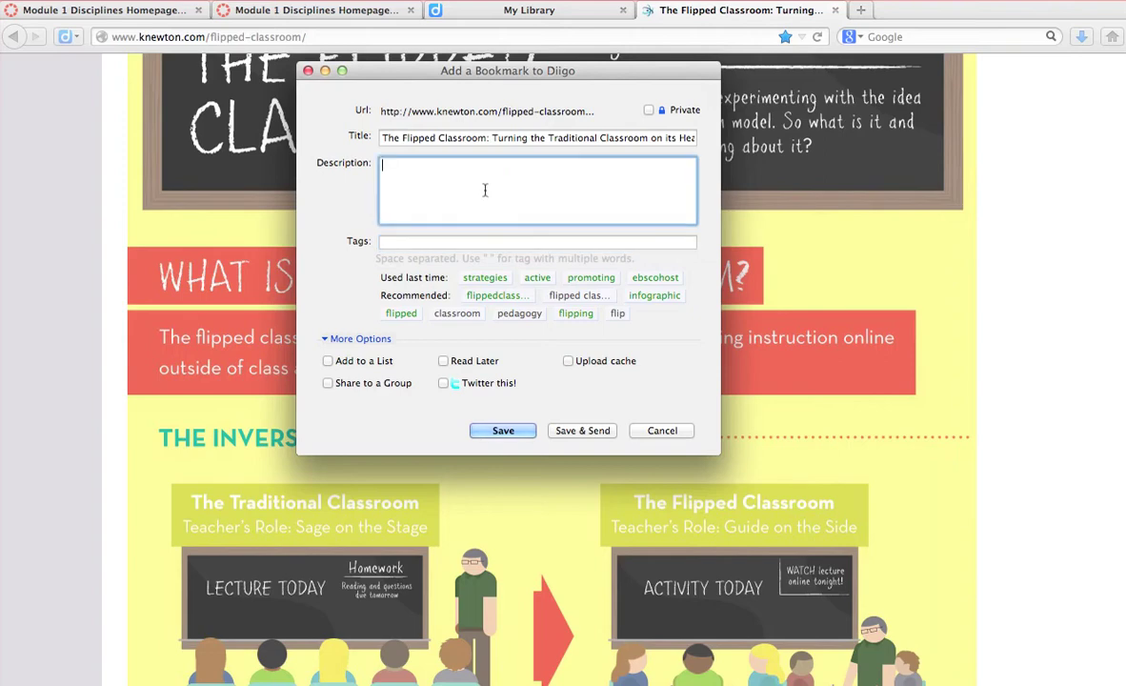
left_click(502, 301)
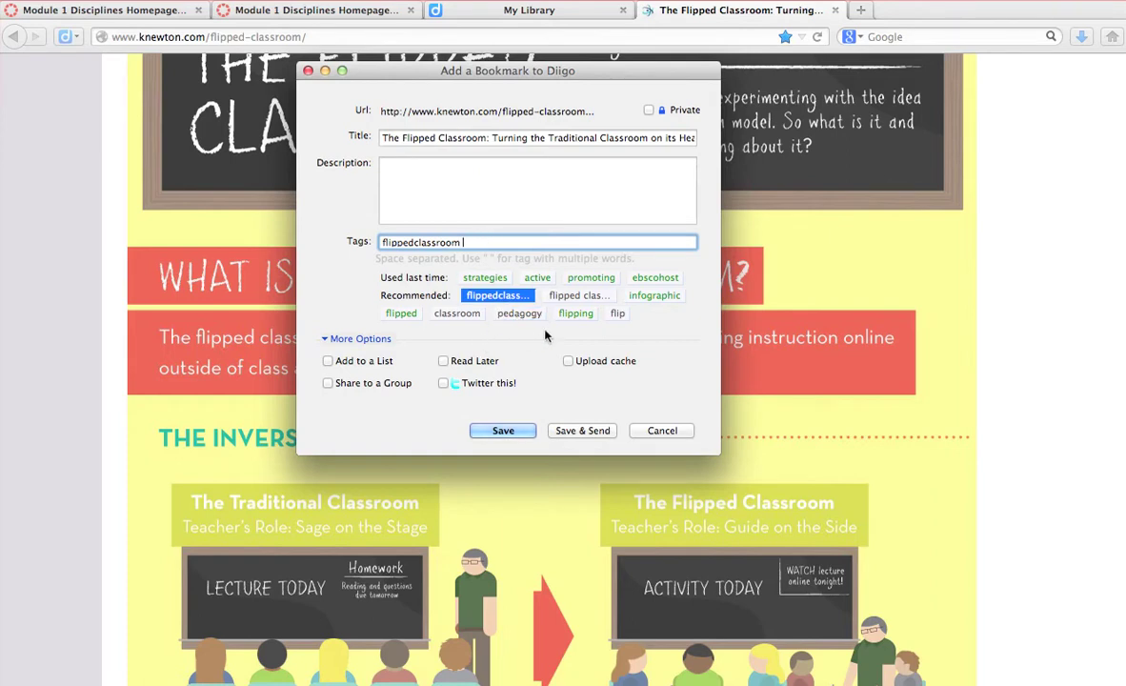
left_click(584, 315)
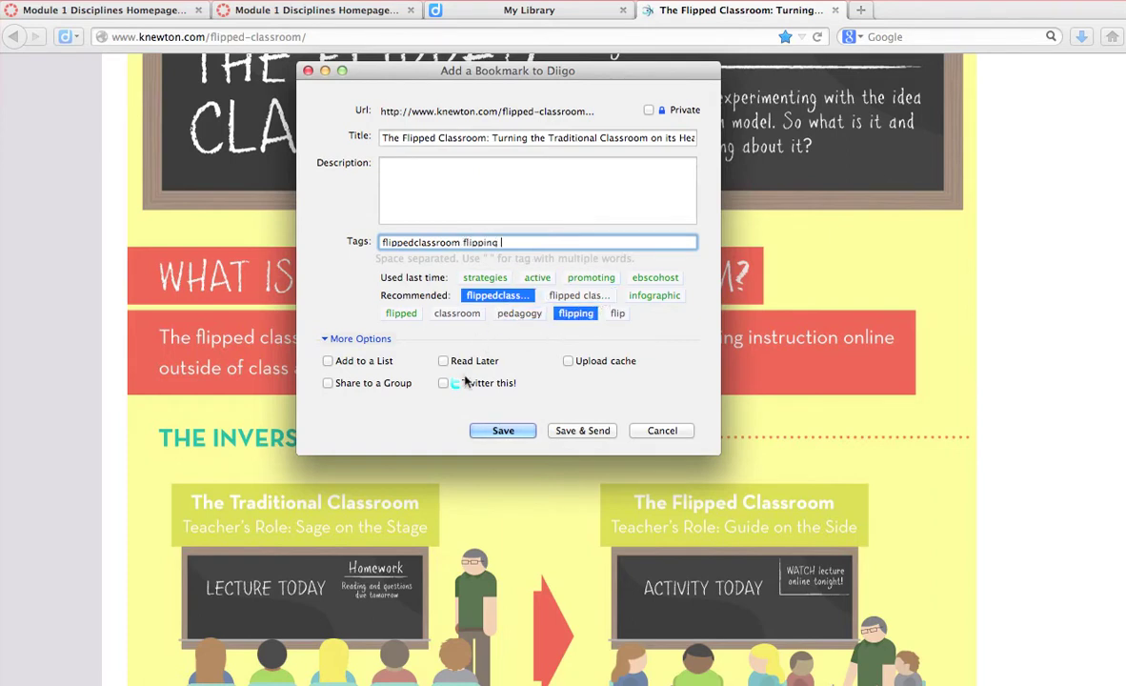
left_click(328, 383)
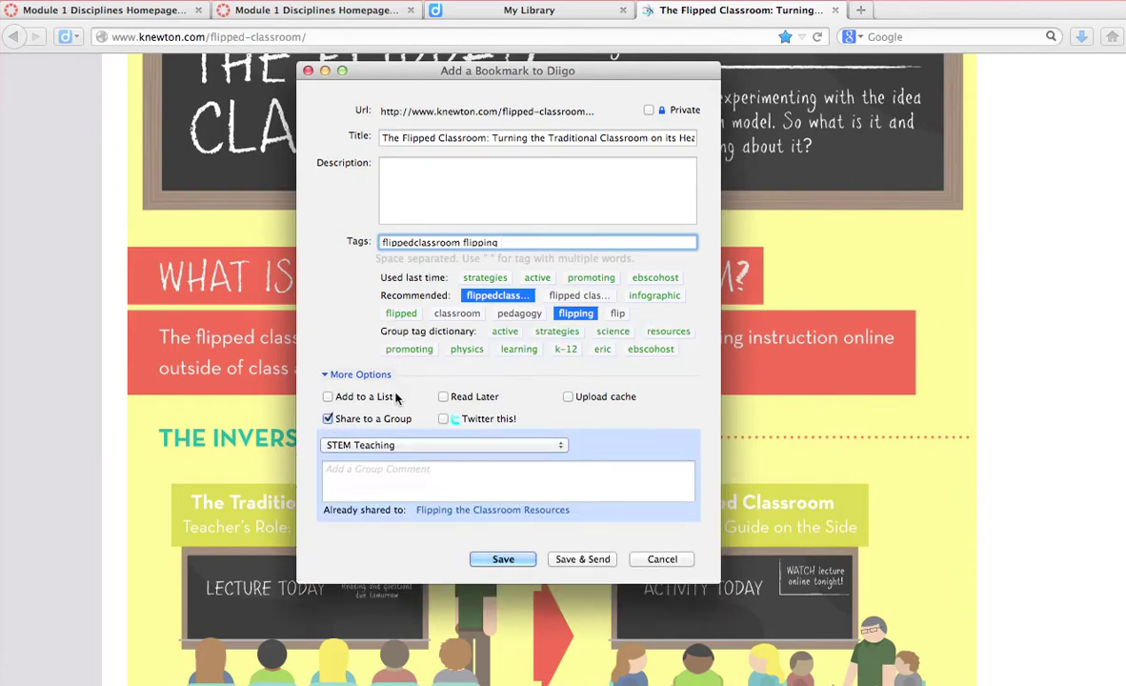
left_click(385, 447)
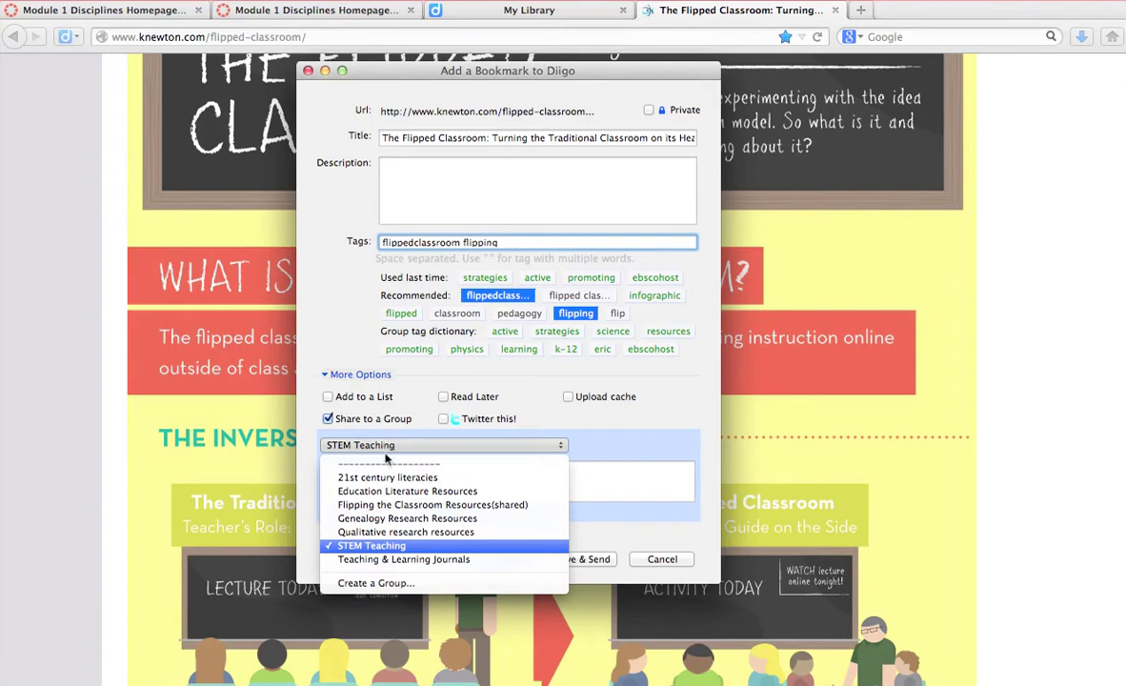
left_click(433, 505)
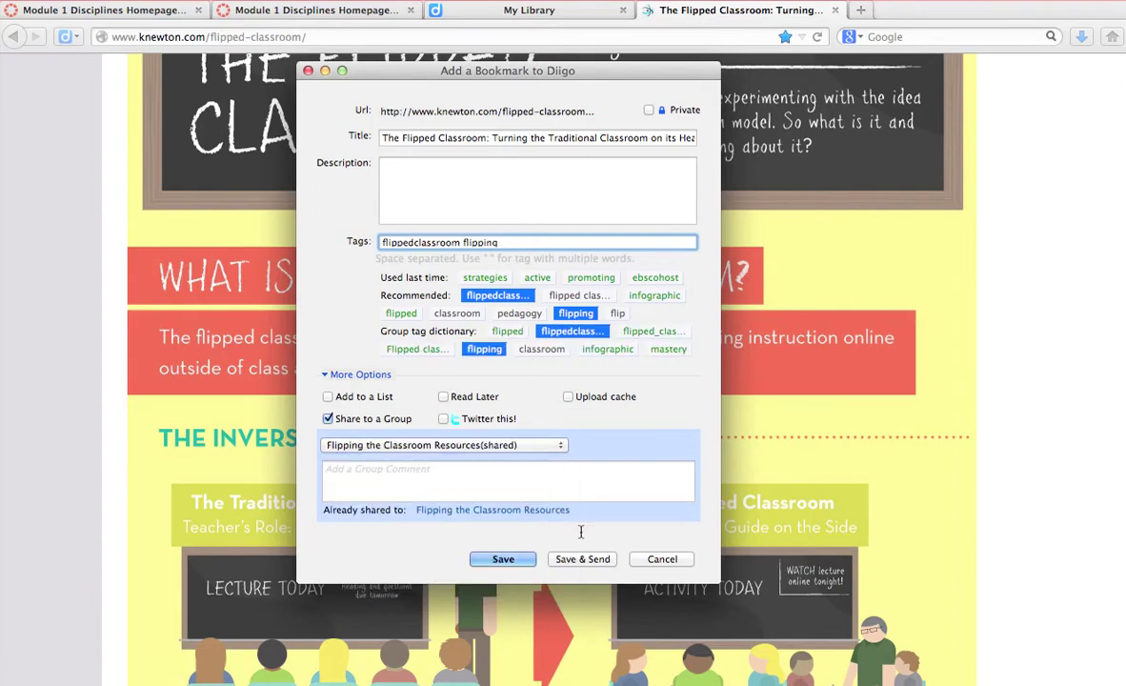
left_click(503, 559)
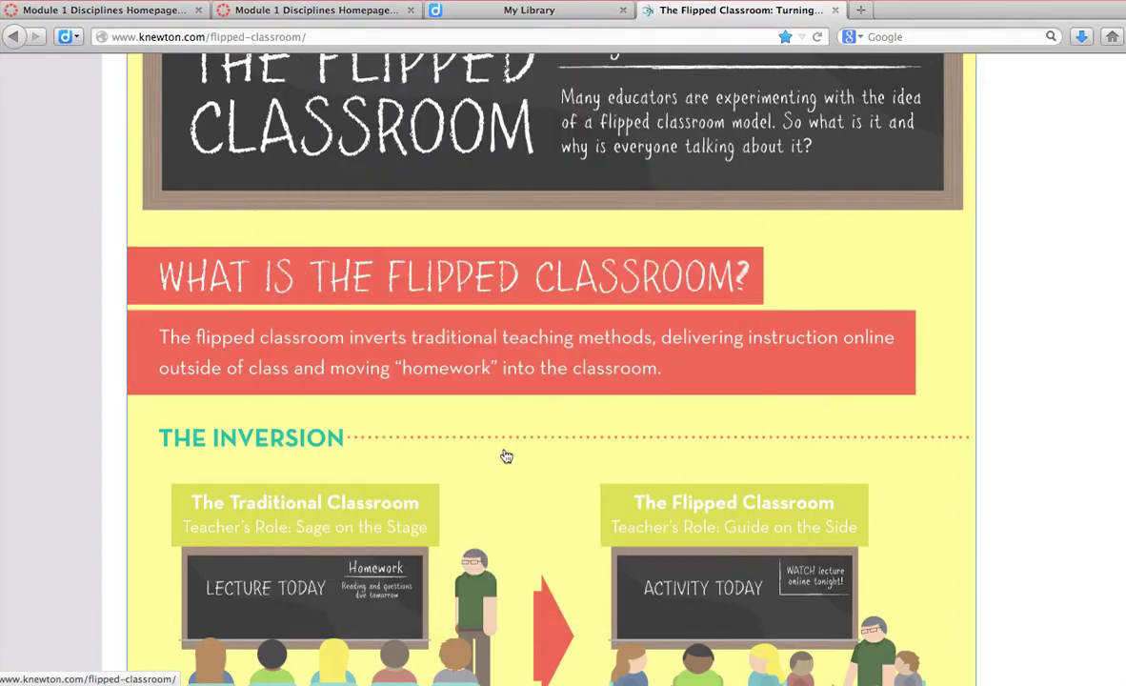
Step: From My Groups, open Flipping the Classroom Resources, view the new bookmark, then close its tab
left_click(506, 12)
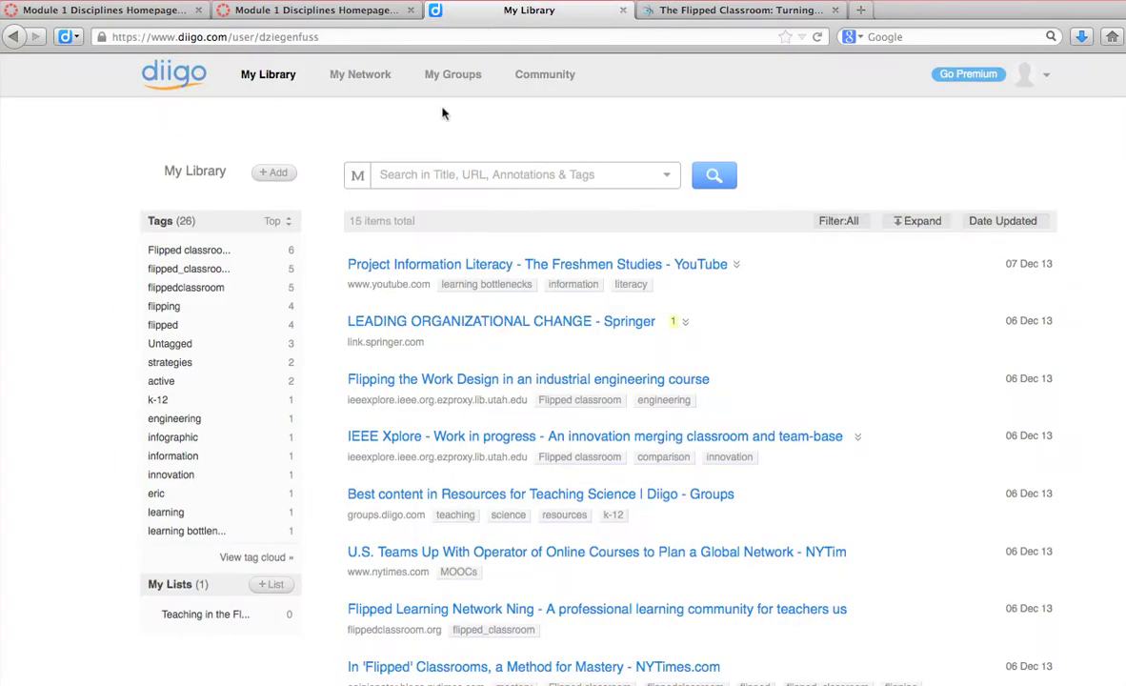
left_click(454, 78)
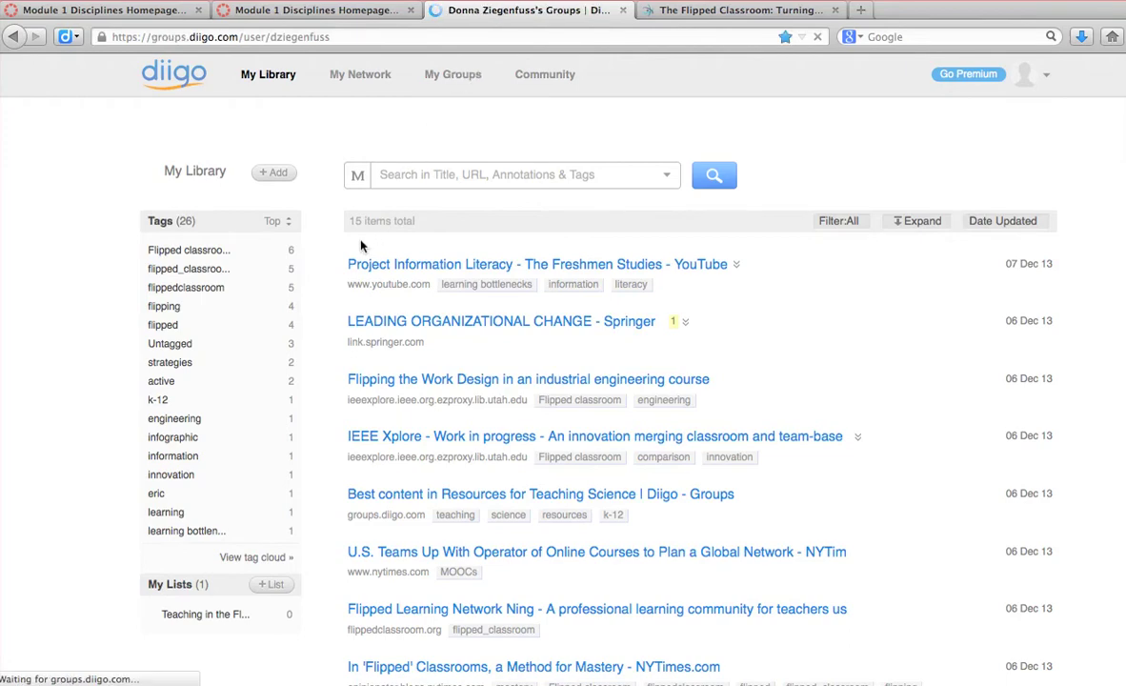
left_click(269, 242)
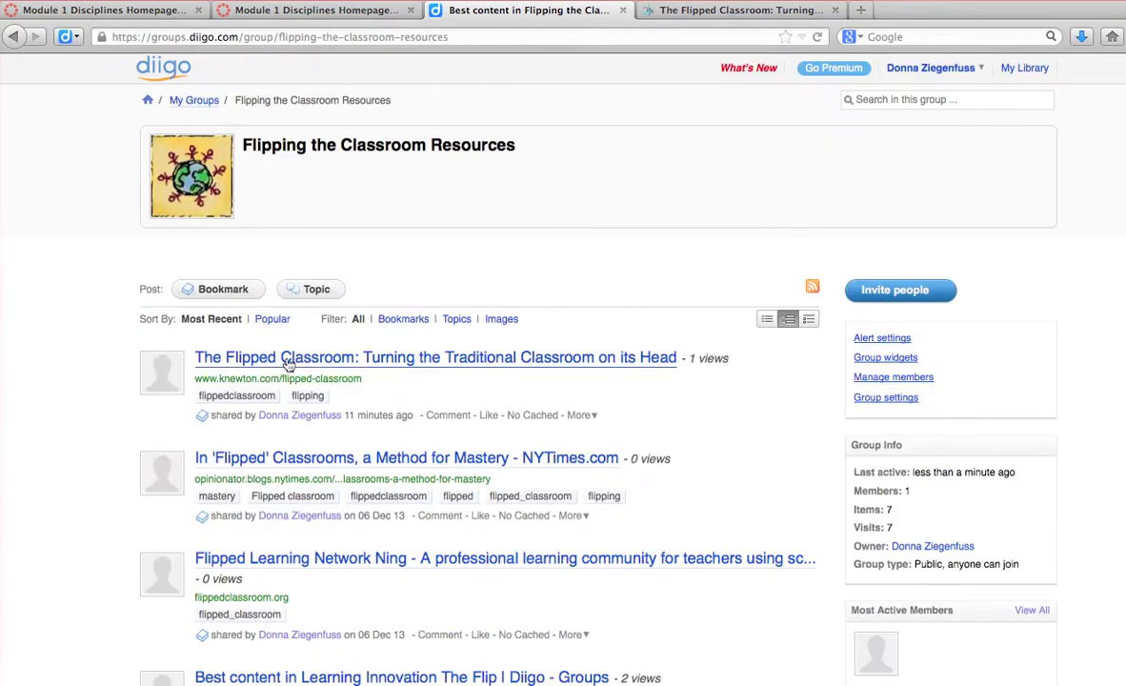
left_click(476, 360)
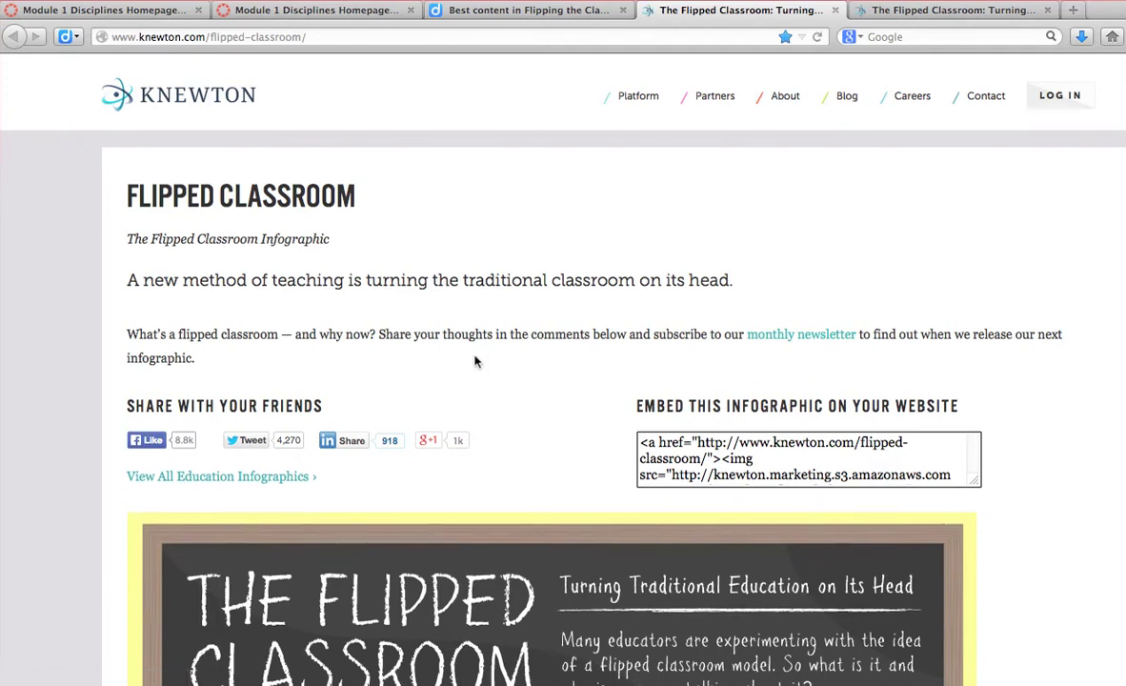
left_click(835, 11)
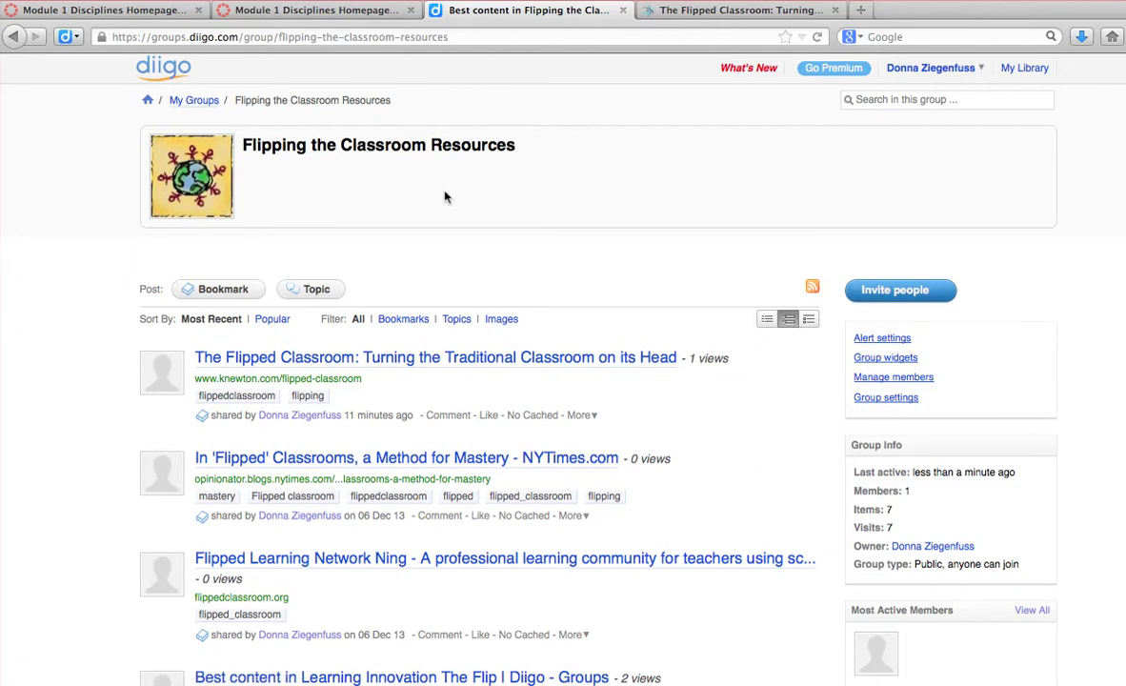
scroll(445, 197, "down", 1)
scroll(445, 198, "up", 1)
Step: Glance at the personal library and the saved Knewton flipped classroom tab
left_click(192, 102)
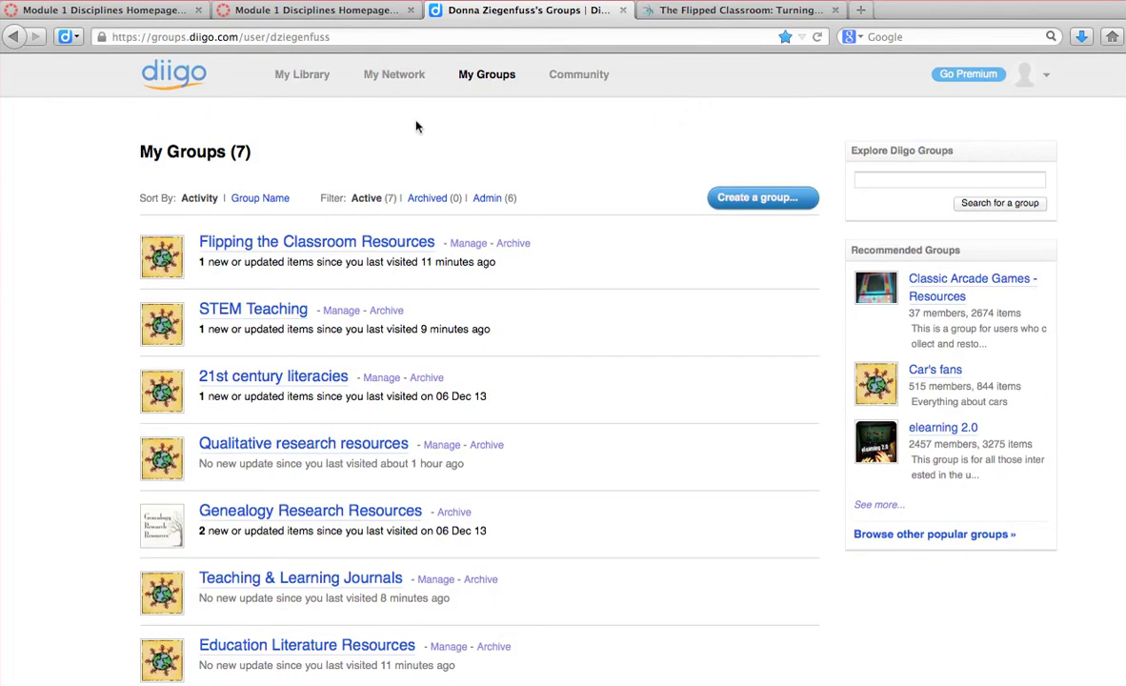
left_click(291, 78)
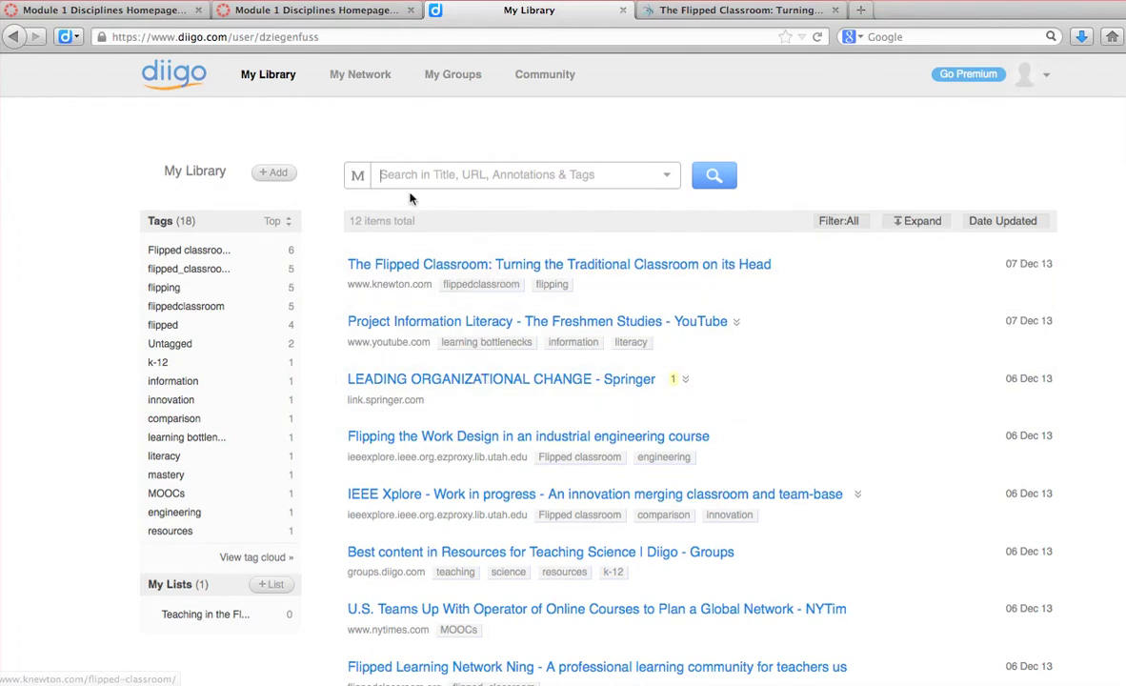
left_click(674, 11)
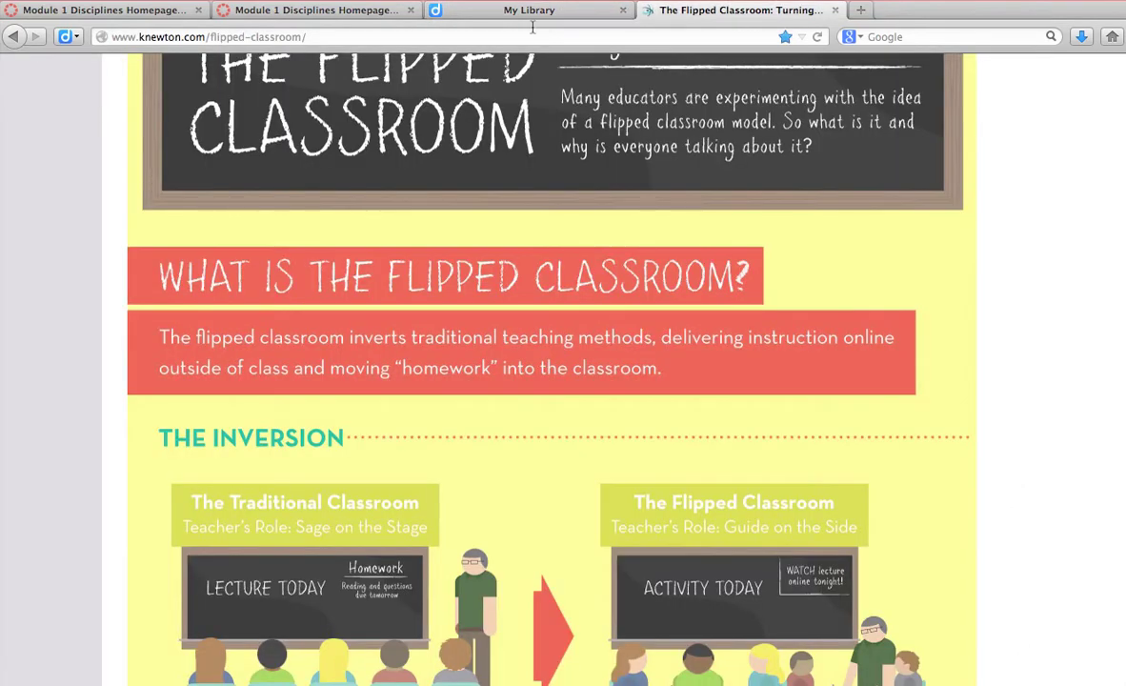
left_click(452, 17)
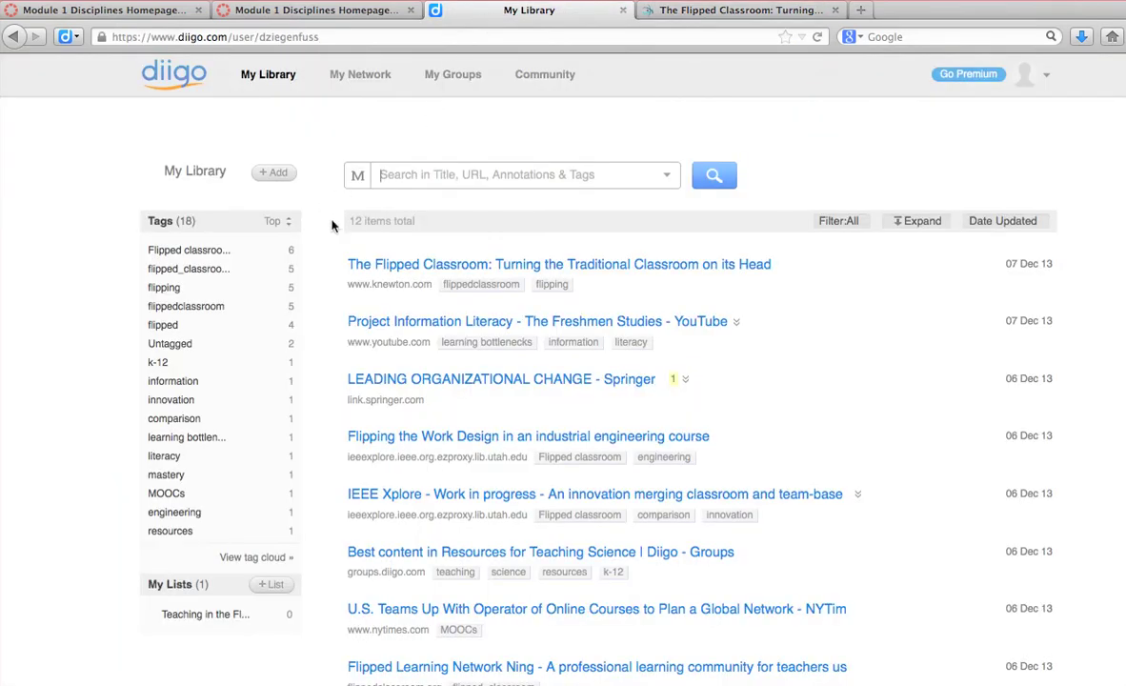
Step: Open the Teaching & Learning Journals group from My Groups and browse its nine bookmarks
left_click(454, 80)
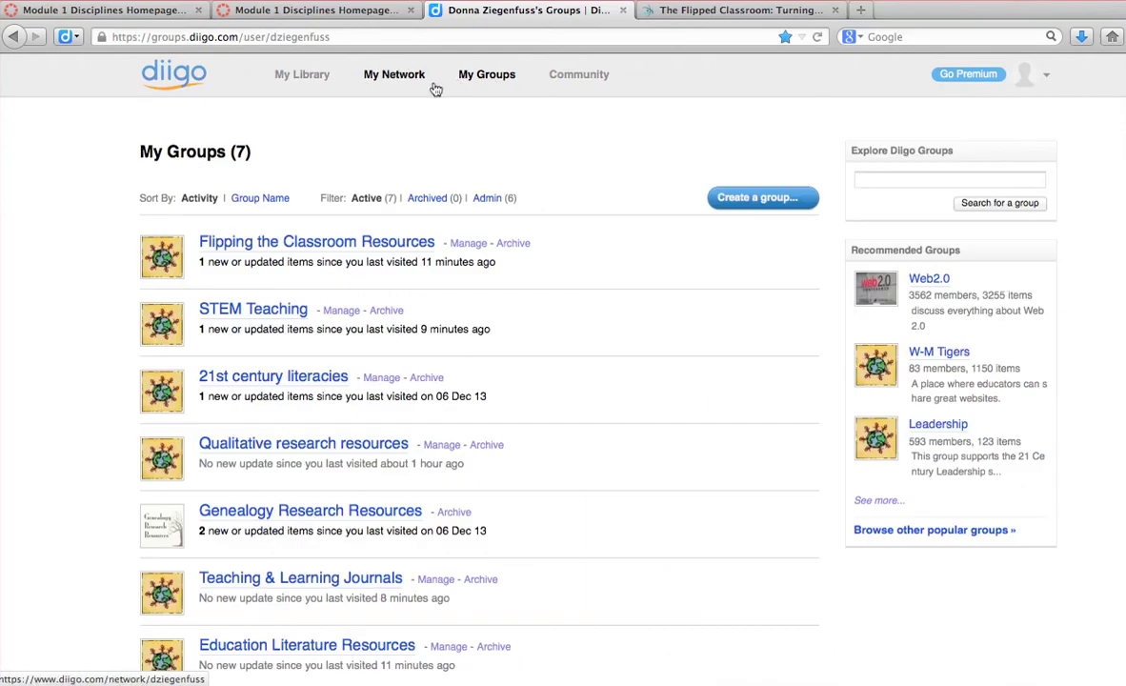
scroll(337, 390, "down", 4)
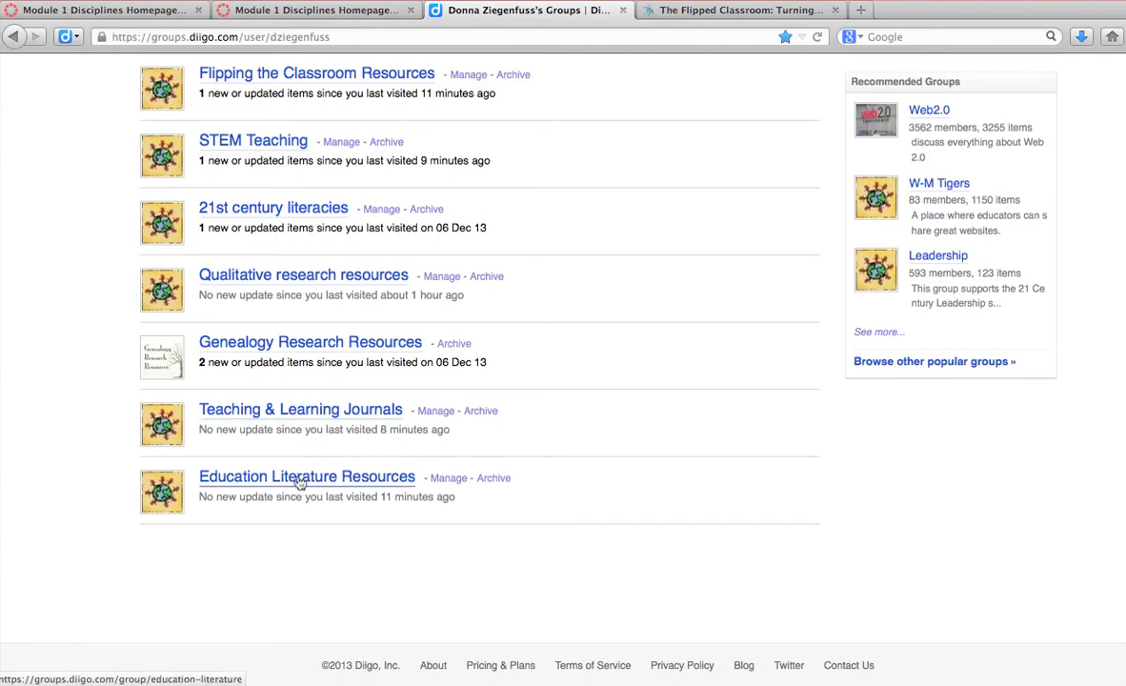
left_click(303, 410)
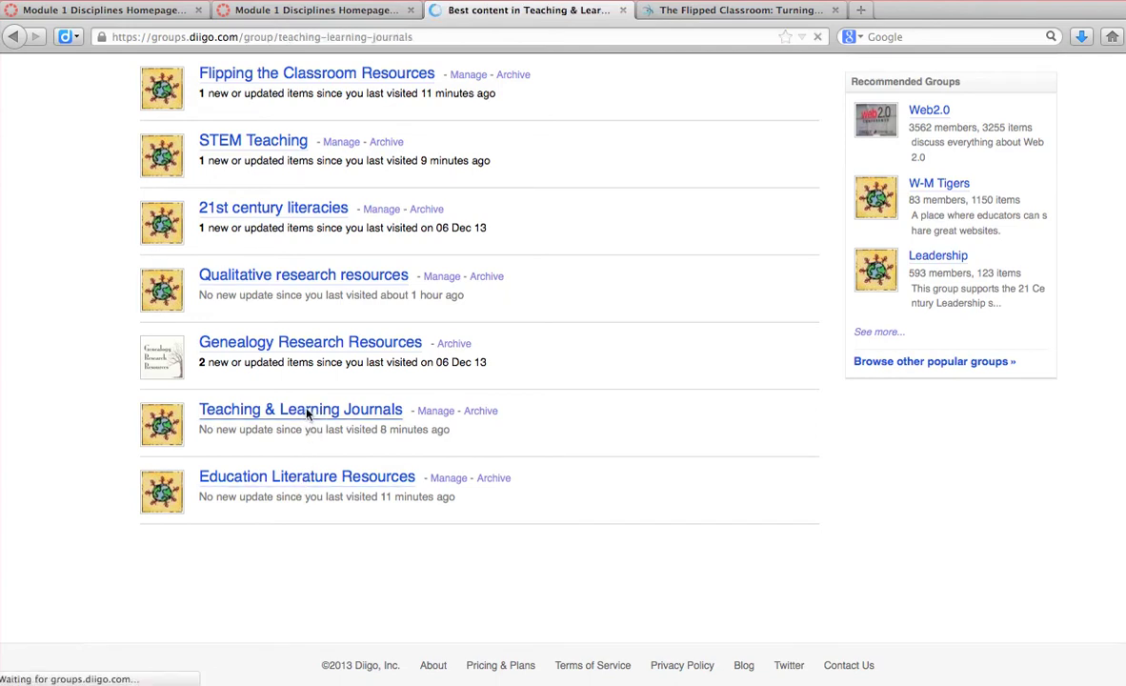
scroll(549, 292, "down", 1)
scroll(549, 293, "down", 5)
scroll(548, 293, "down", 10)
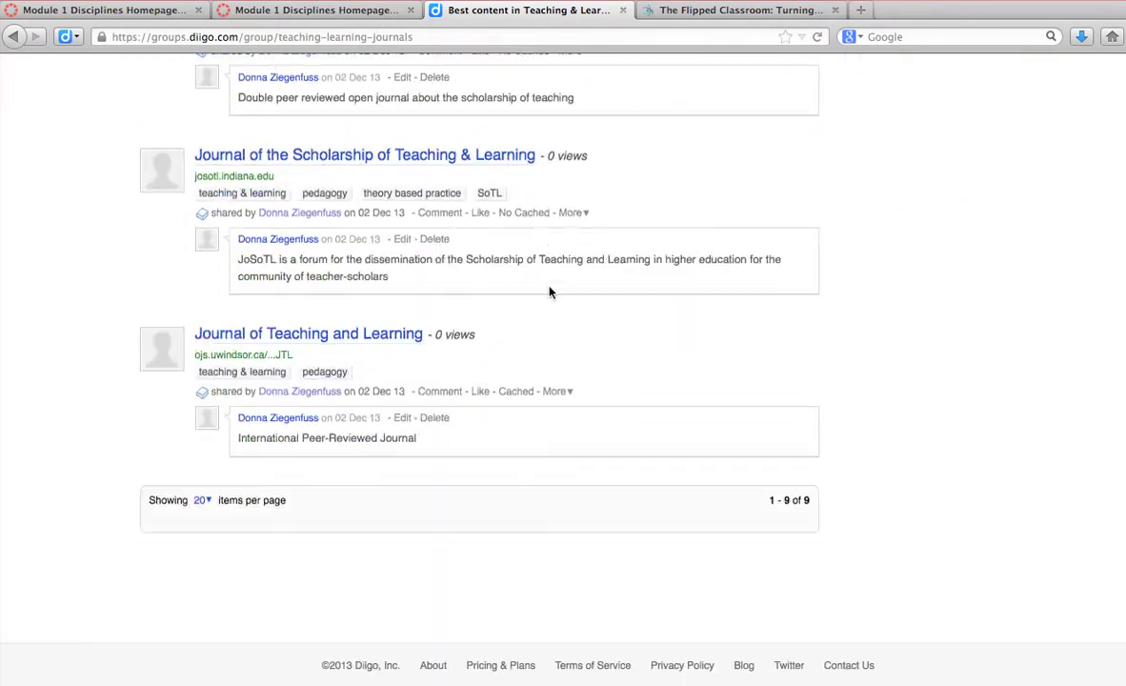
scroll(549, 292, "up", 8)
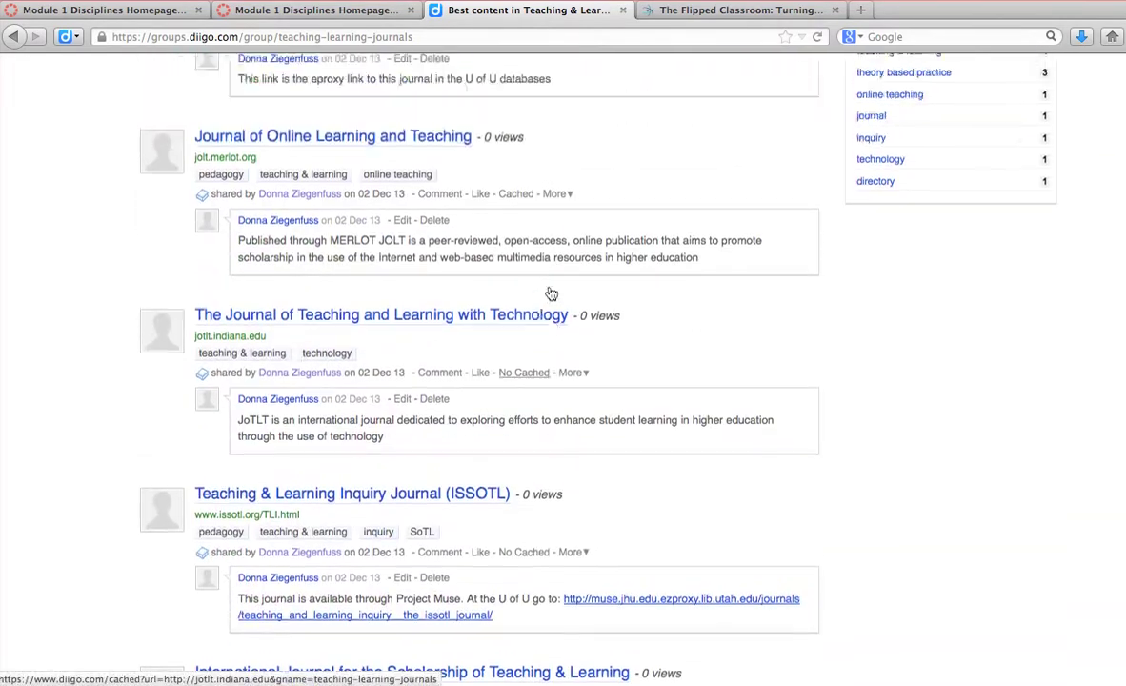
scroll(551, 293, "up", 6)
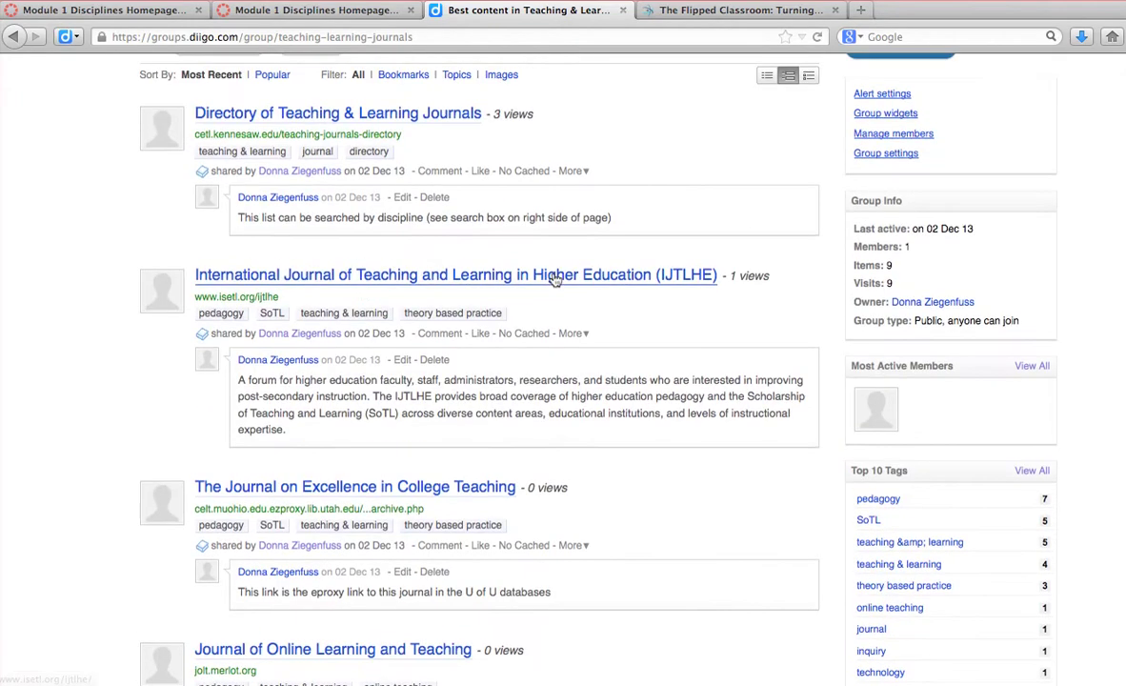
scroll(555, 279, "up", 1)
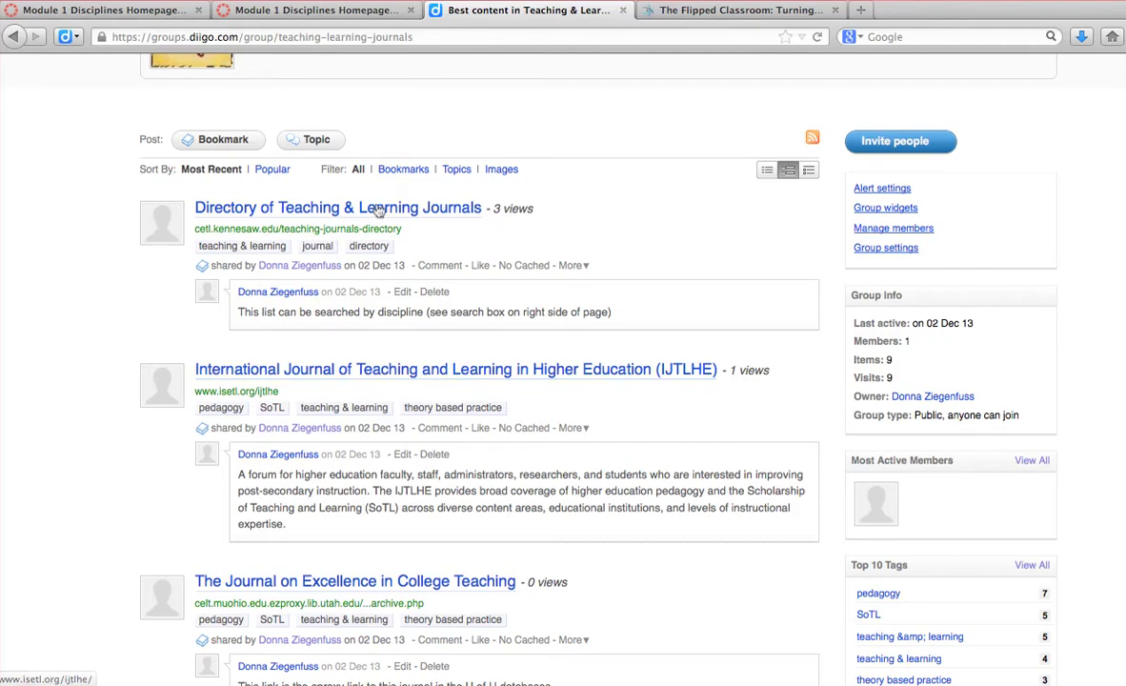
Step: Open The Journal on Excellence in College Teaching, view the 2013 issue, and search its archive for physics
left_click(329, 588)
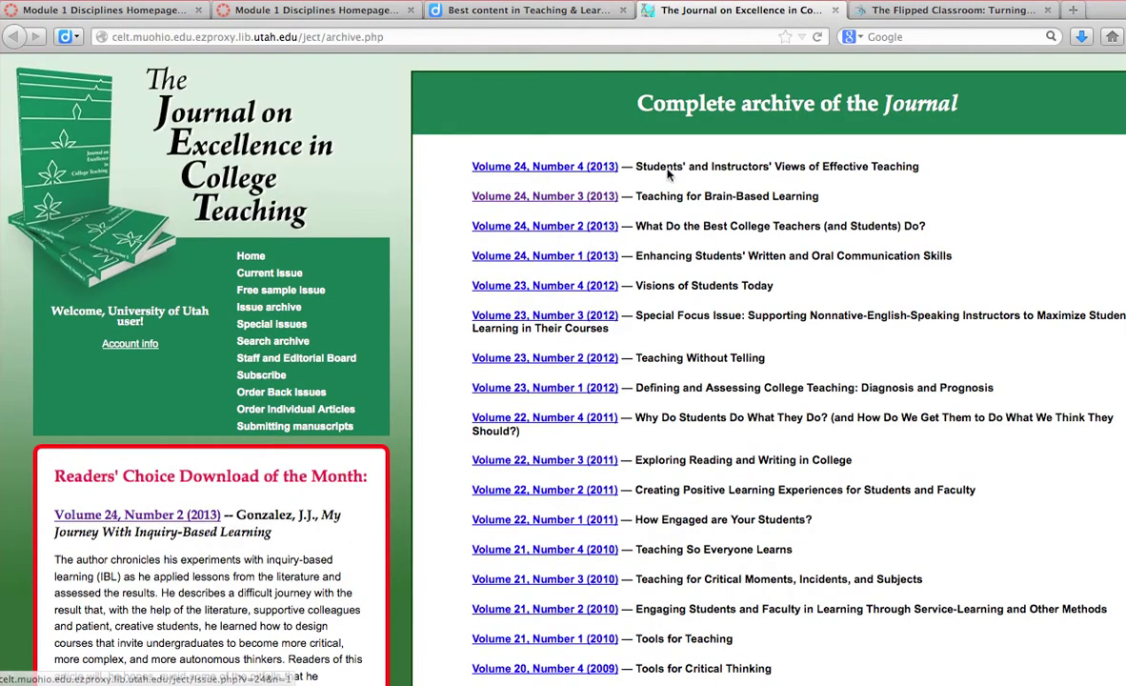
left_click(577, 229)
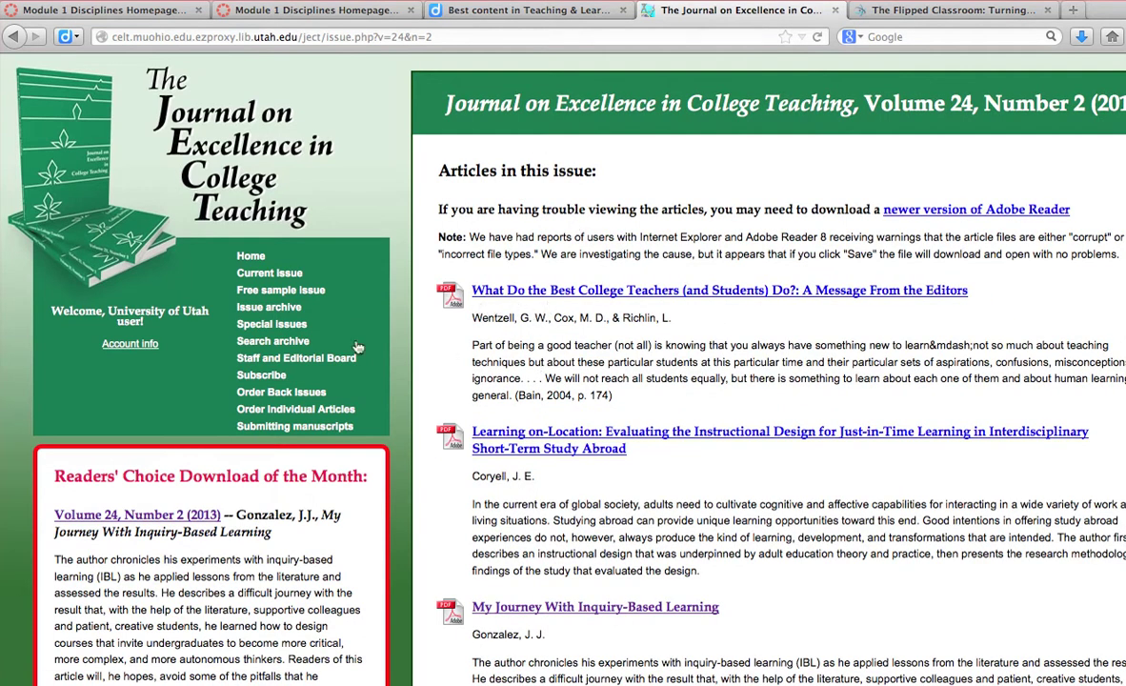
left_click(276, 343)
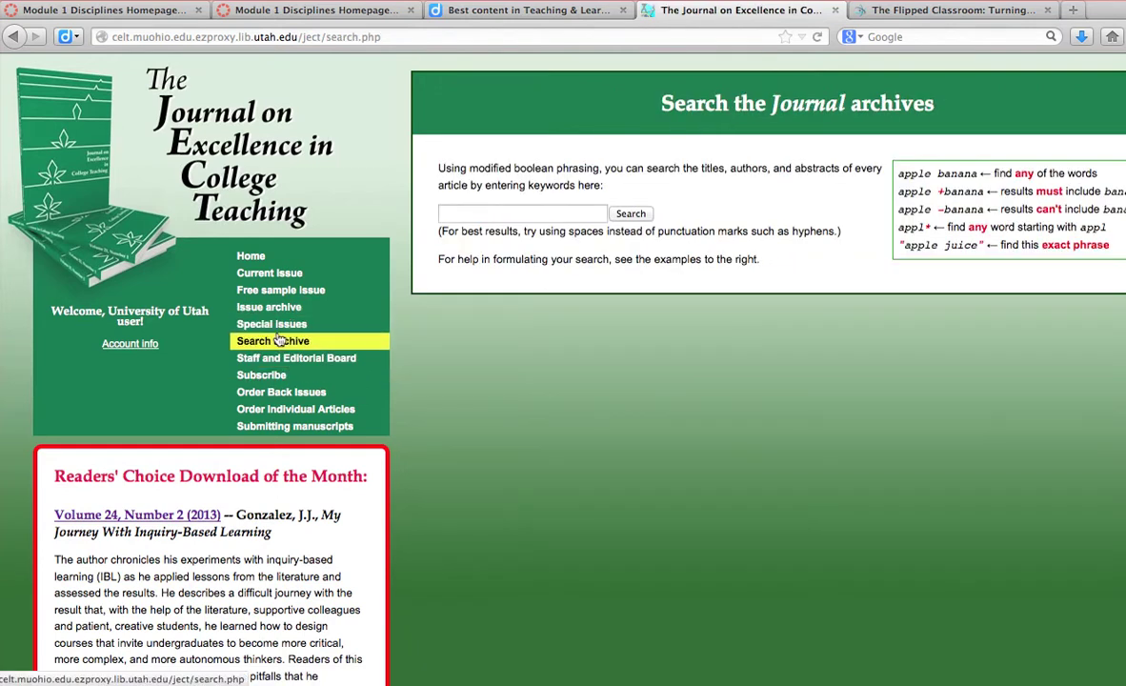
left_click(467, 213)
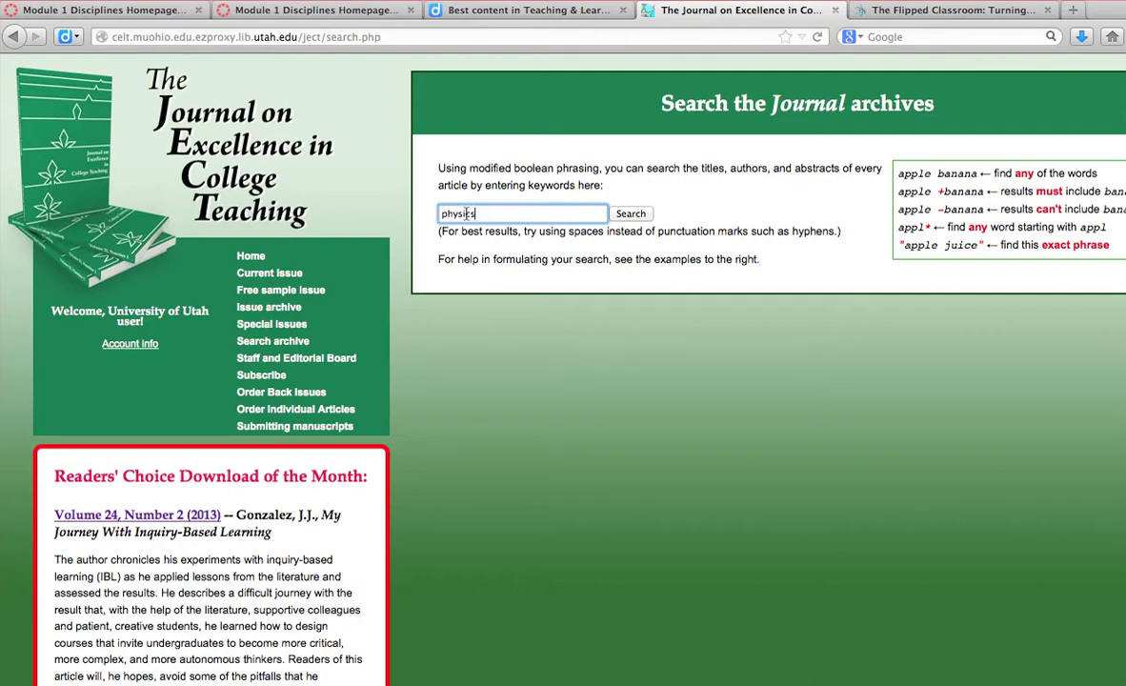
left_click(631, 215)
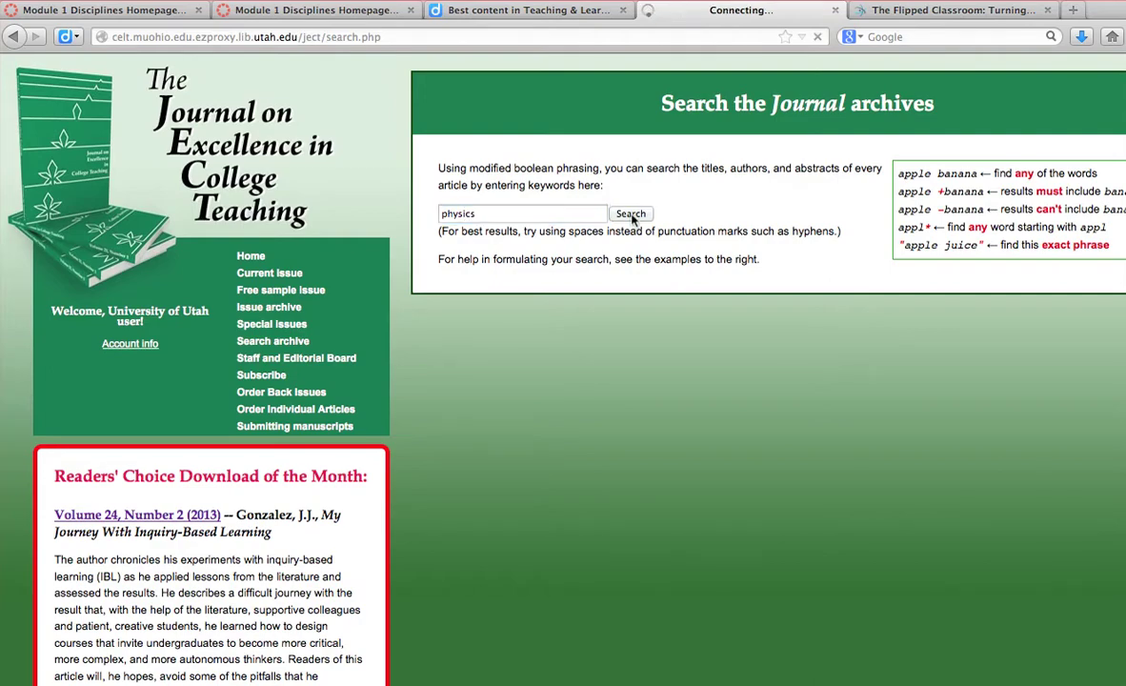
scroll(588, 346, "down", 5)
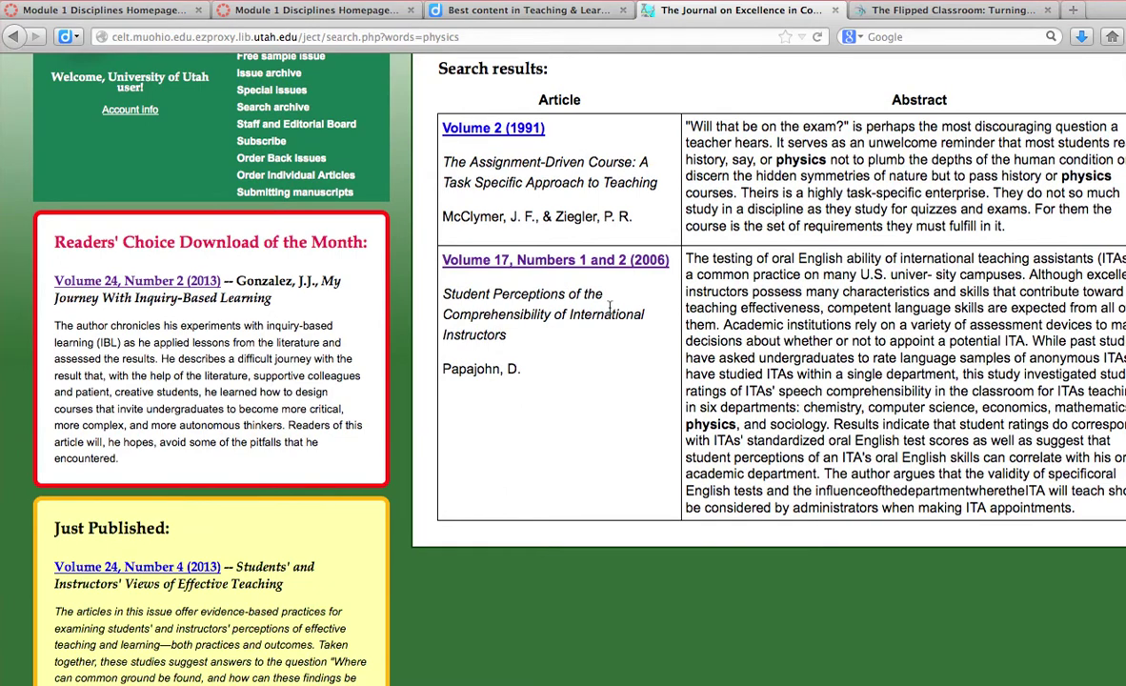
scroll(610, 307, "up", 4)
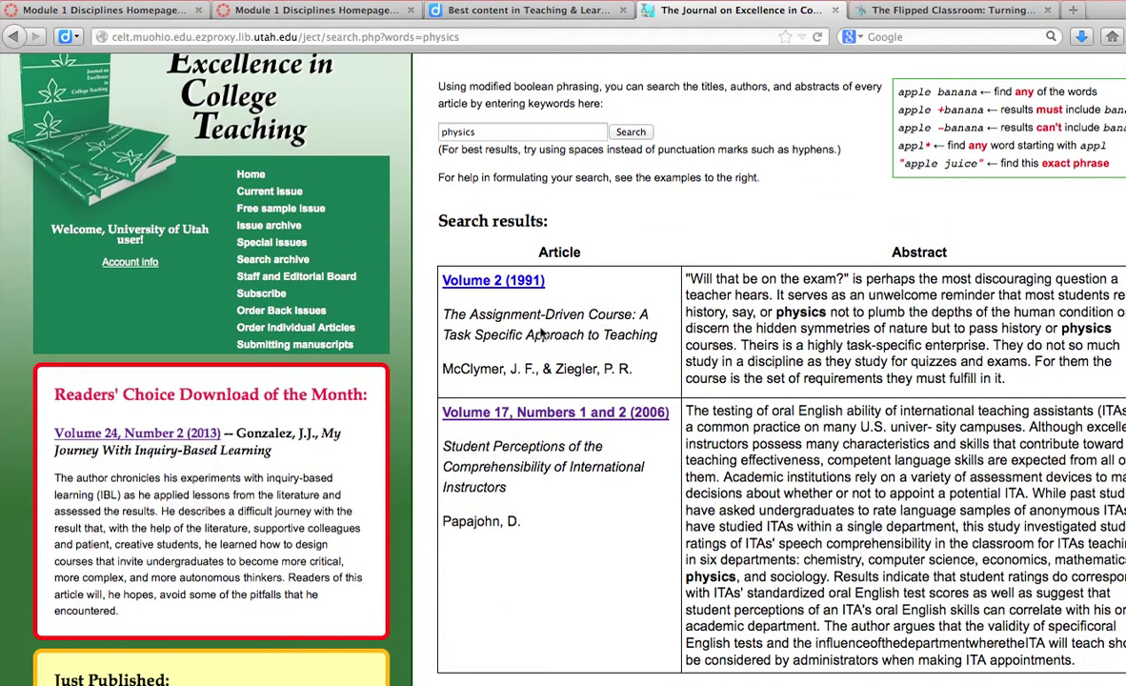
Step: Open the Volume 2 (1991) issue and scroll through its article list
left_click(481, 280)
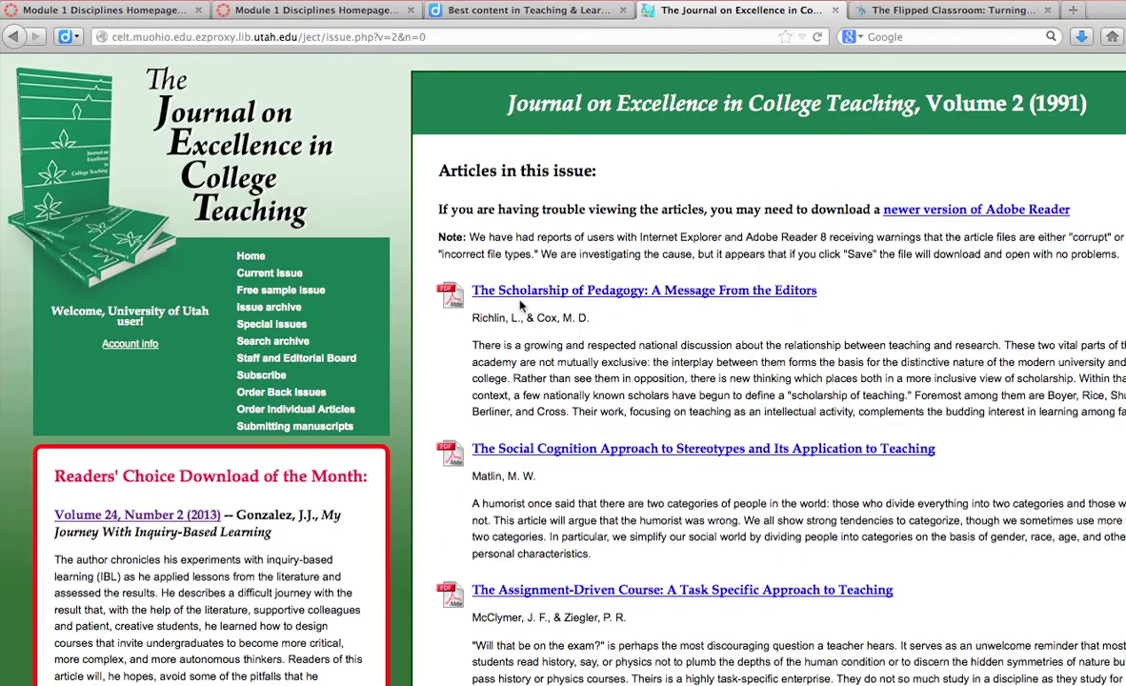
scroll(614, 340, "down", 8)
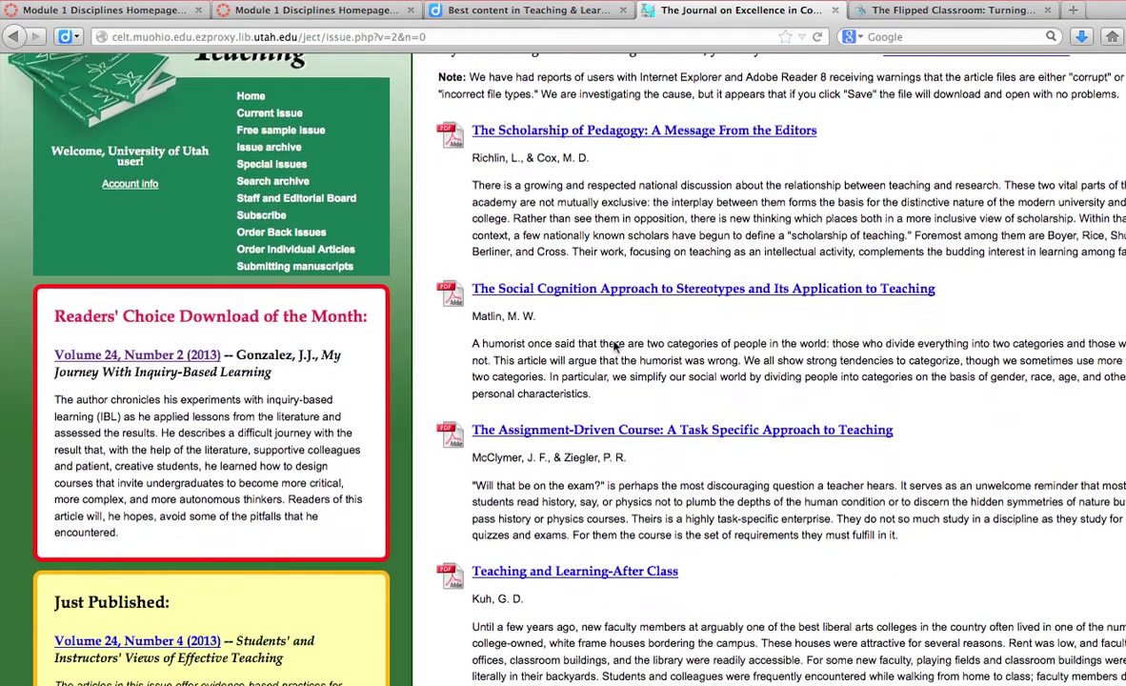
scroll(614, 348, "down", 6)
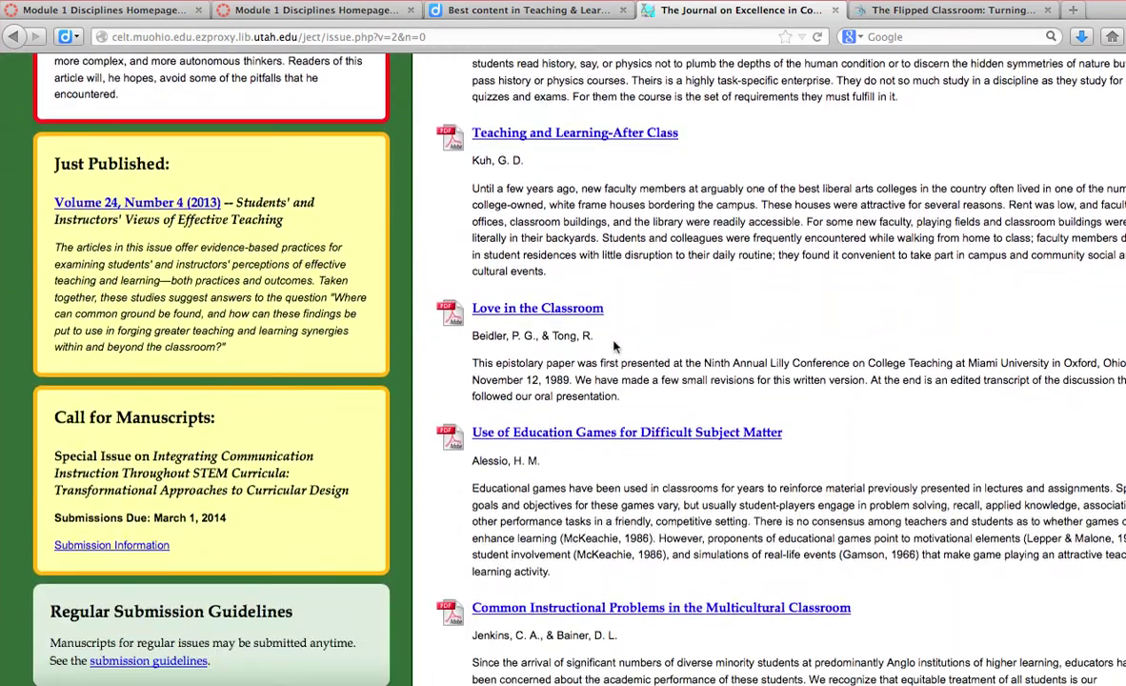
scroll(614, 349, "down", 8)
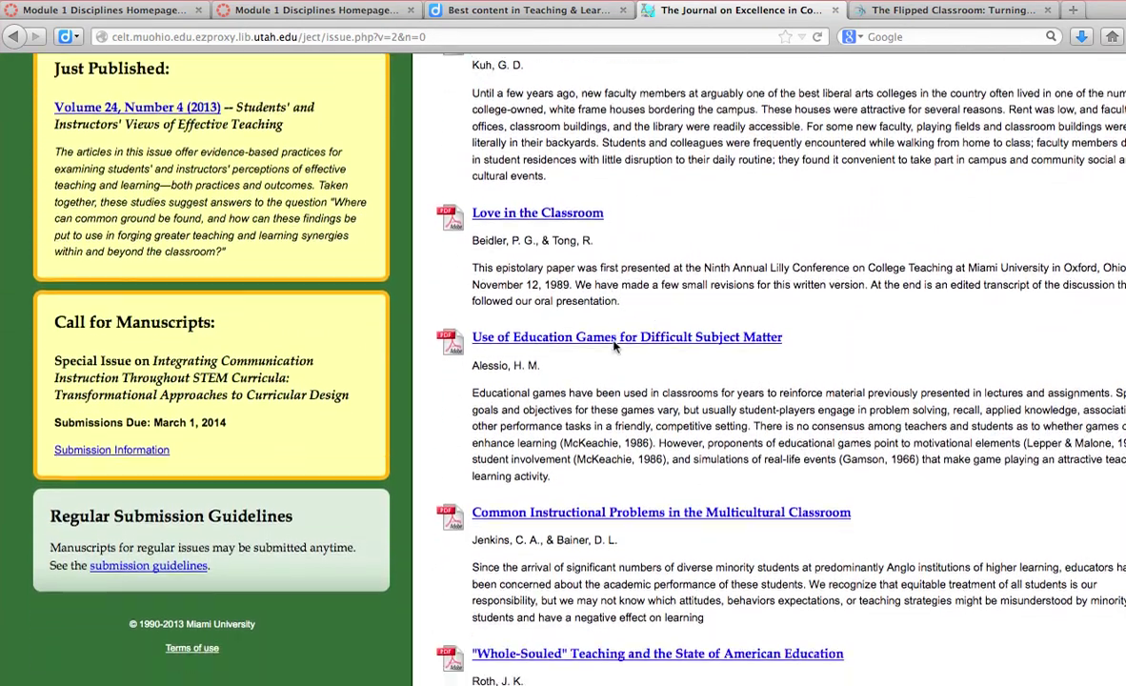
scroll(613, 349, "down", 2)
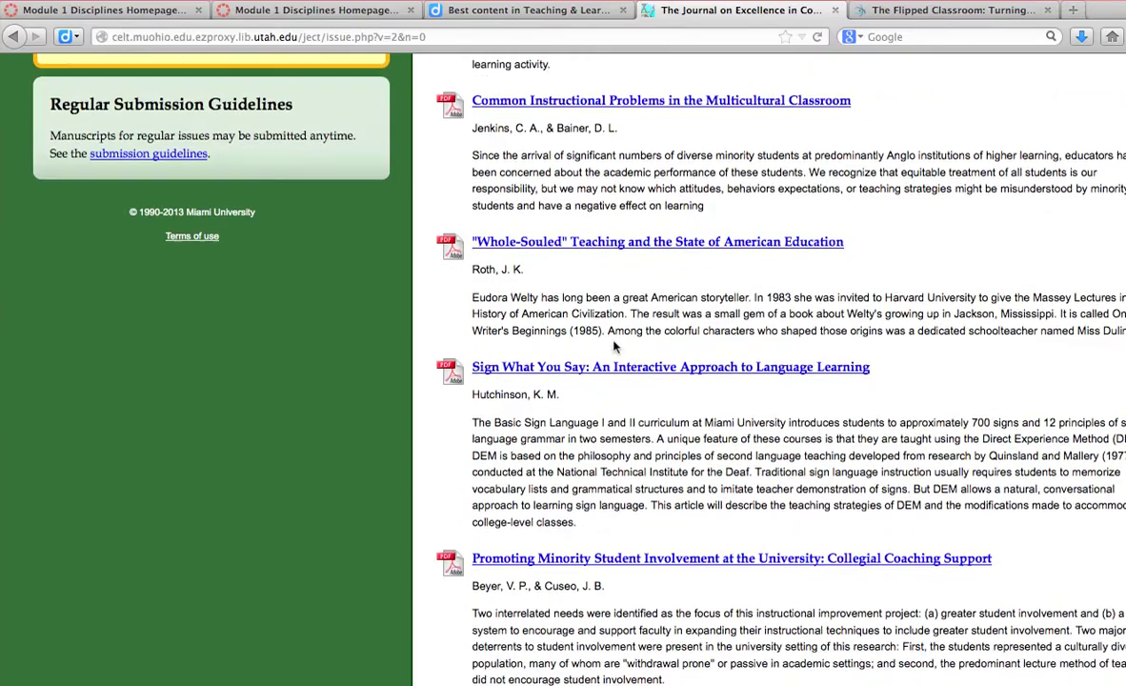
scroll(613, 348, "down", 14)
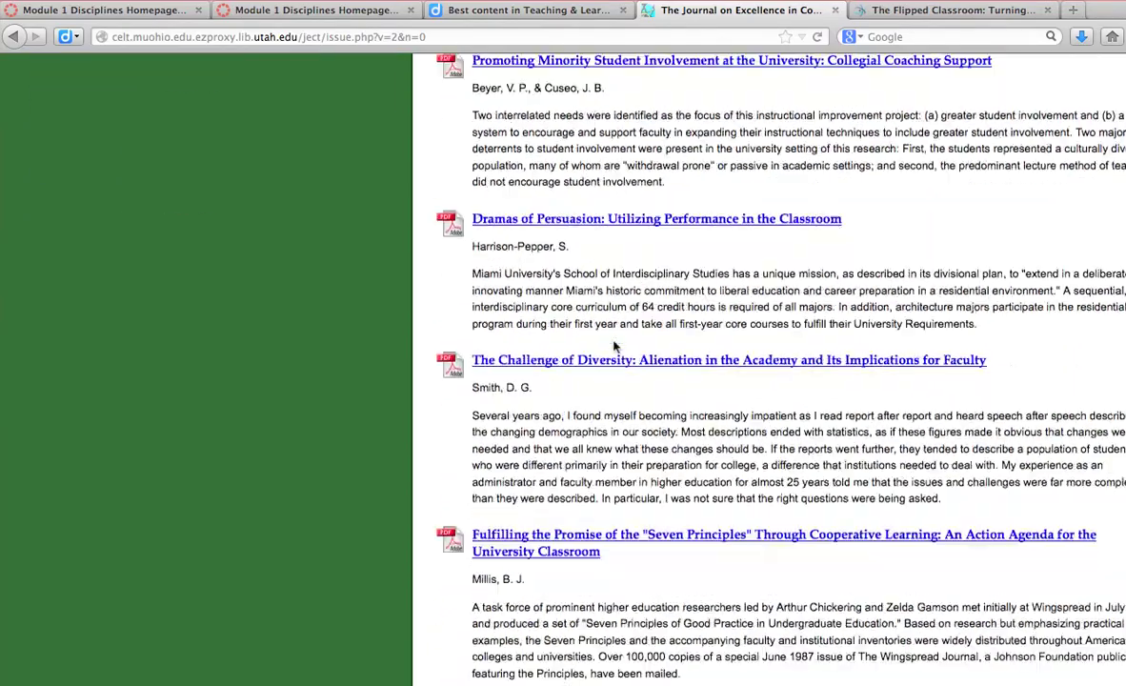
scroll(613, 348, "down", 8)
scroll(614, 348, "up", 15)
scroll(613, 348, "up", 20)
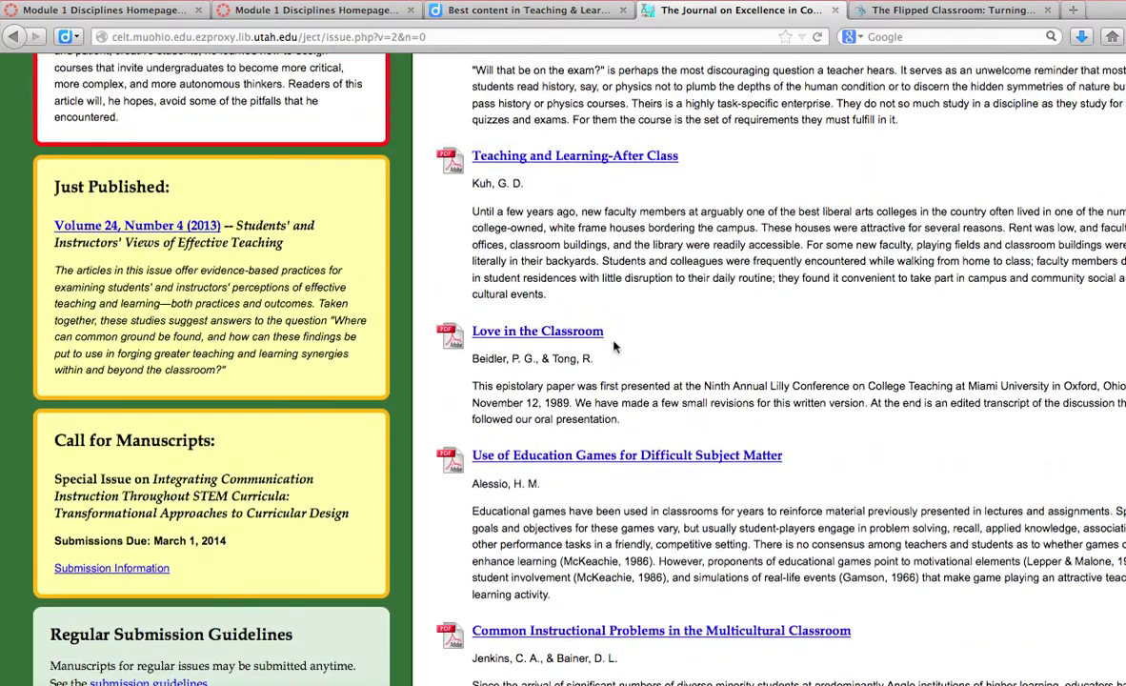
scroll(614, 348, "up", 3)
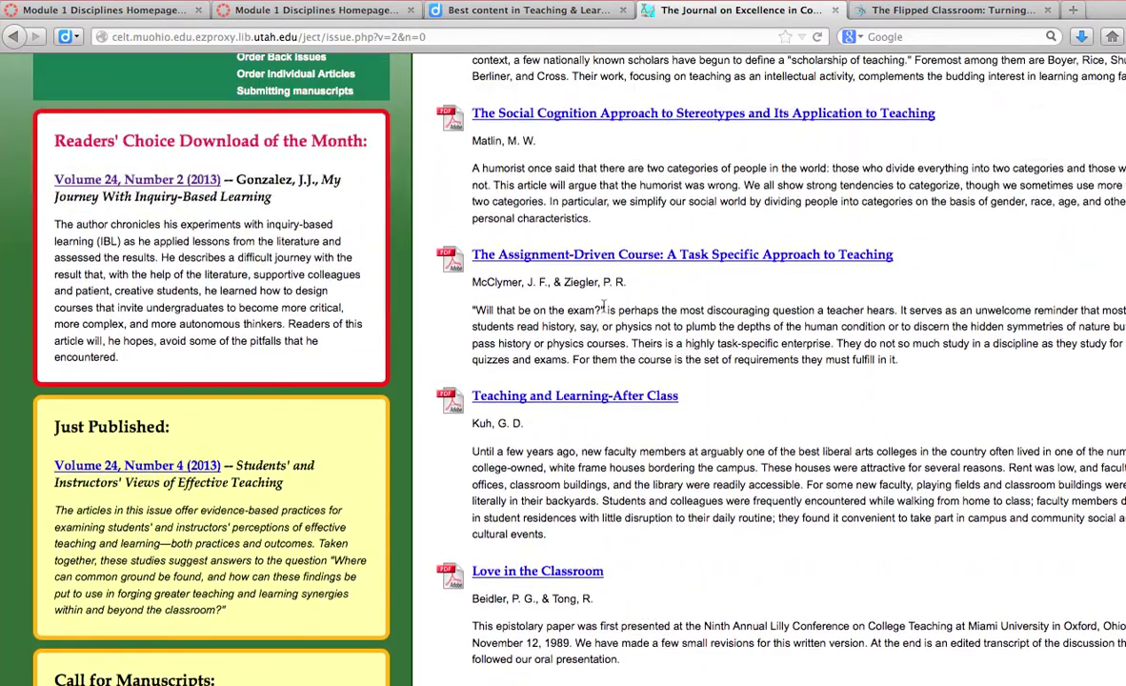
Step: Open The Assignment-Driven Course article, then return to the Diigo group tab
left_click(588, 255)
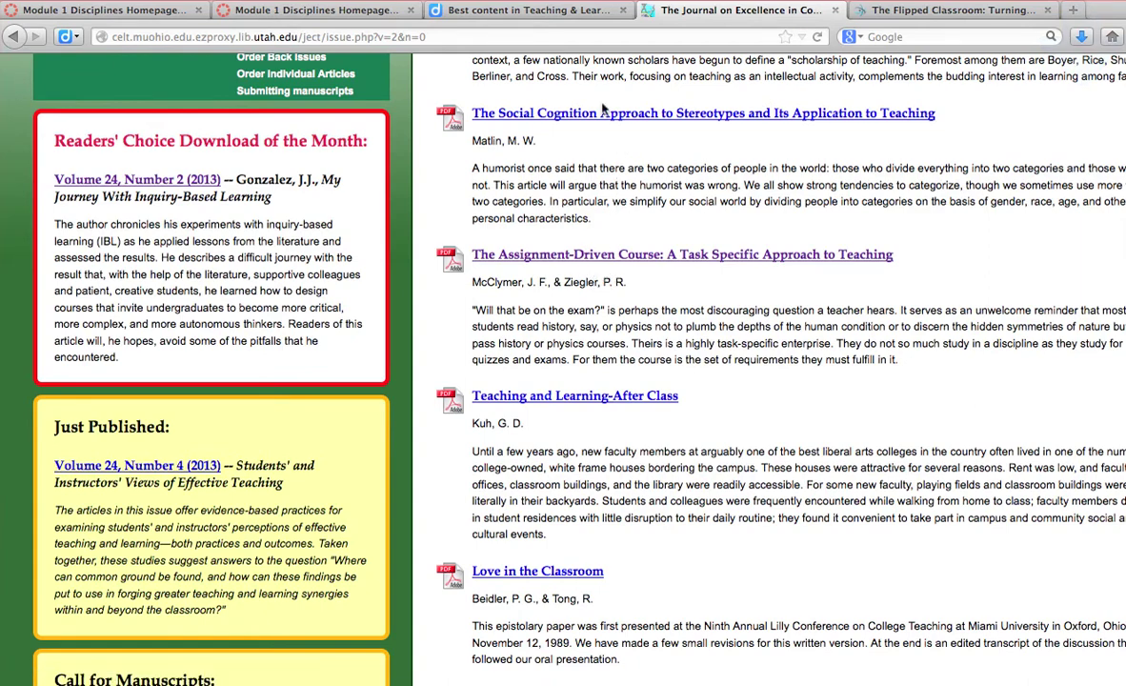
scroll(461, 160, "up", 5)
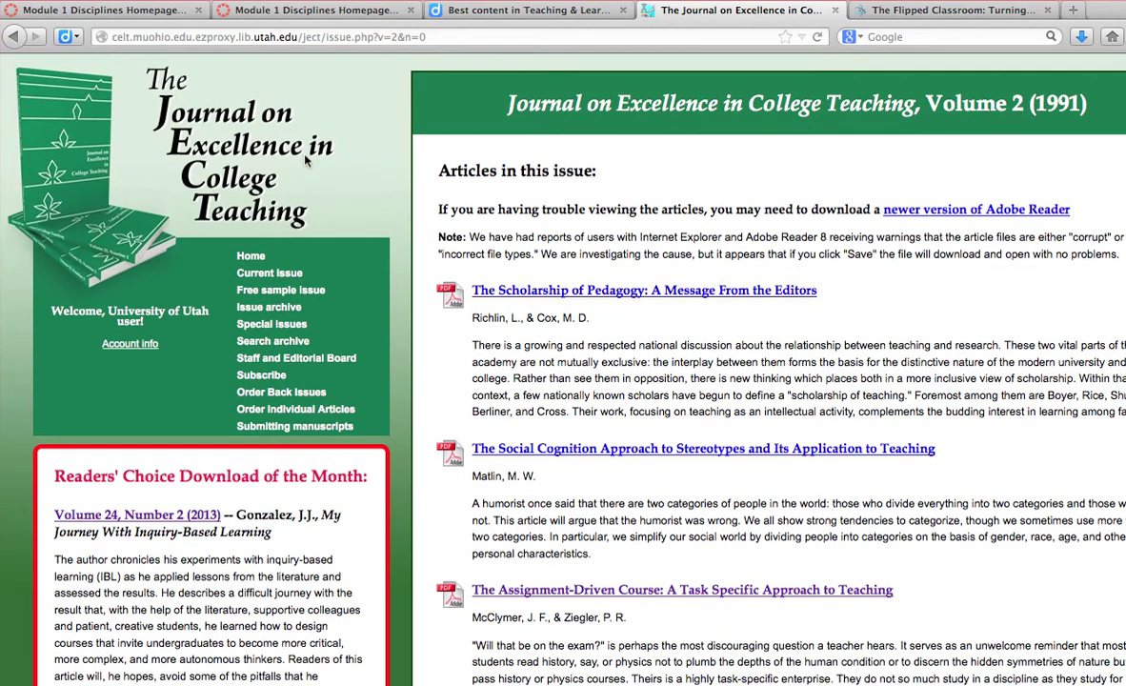
left_click(479, 16)
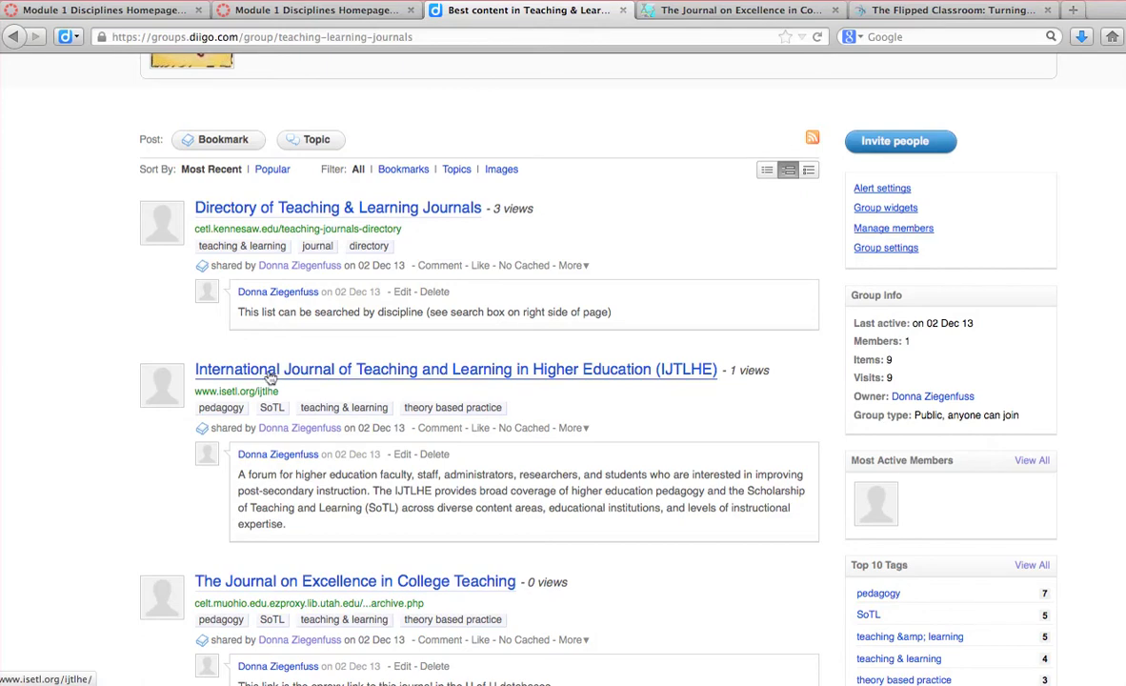
Step: Open the Education Literature Resources group and launch its ERIC public website link in a new tab
scroll(90, 353, "down", 2)
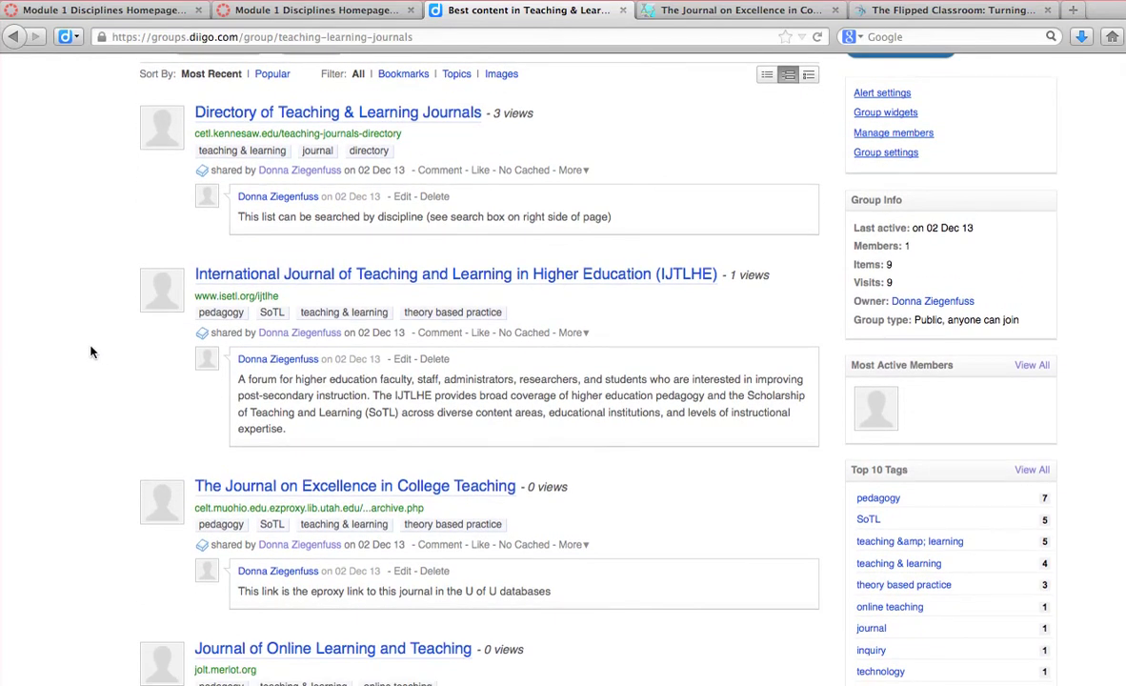
scroll(91, 353, "up", 1)
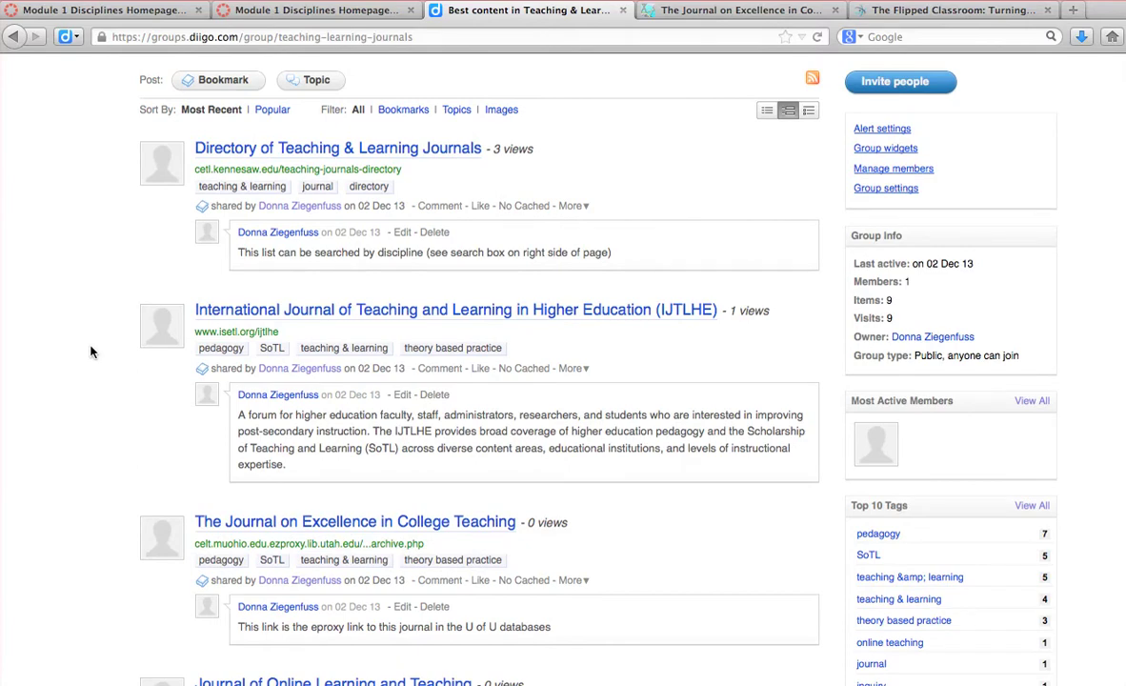
scroll(268, 102, "up", 5)
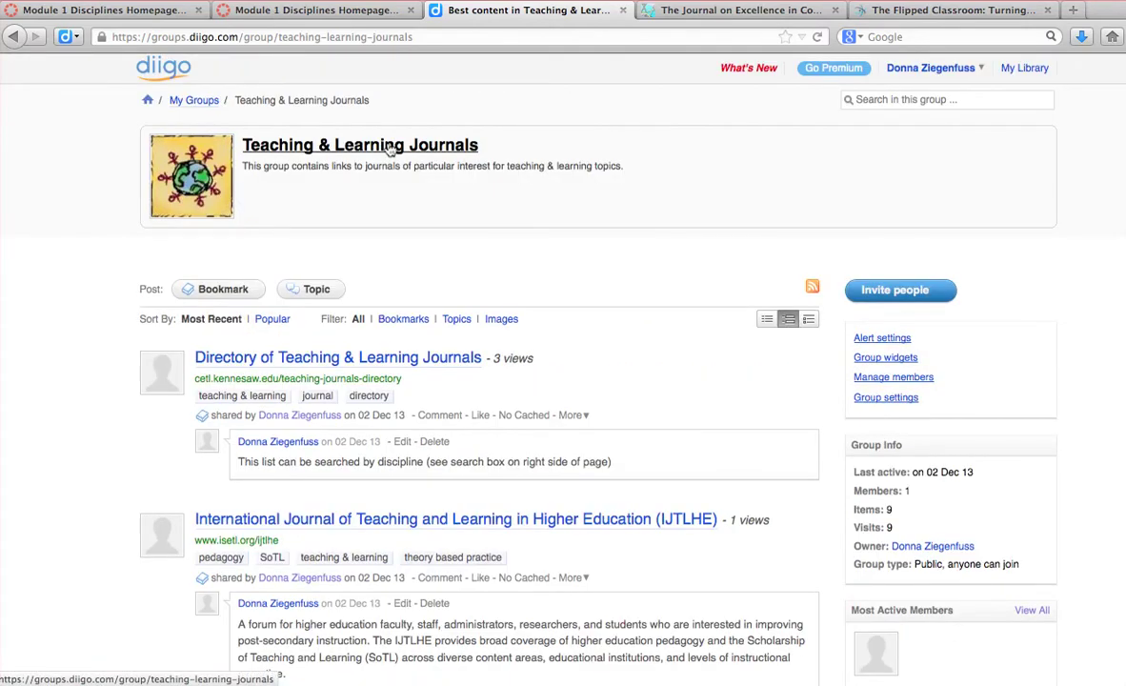
left_click(390, 147)
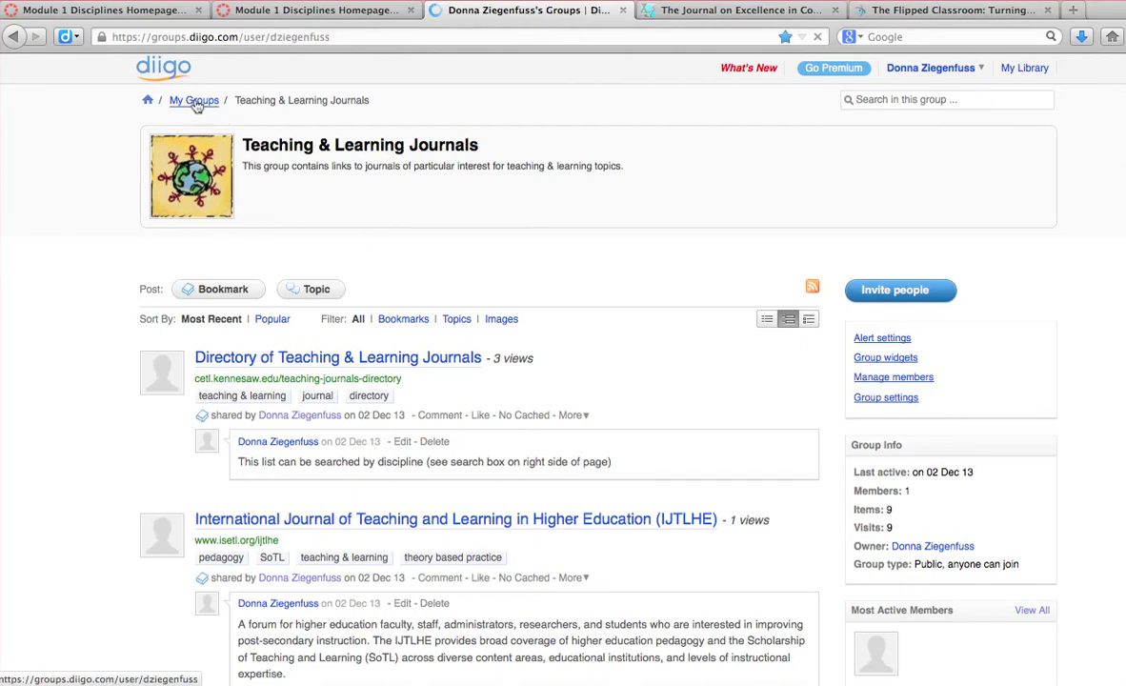
scroll(534, 381, "down", 1)
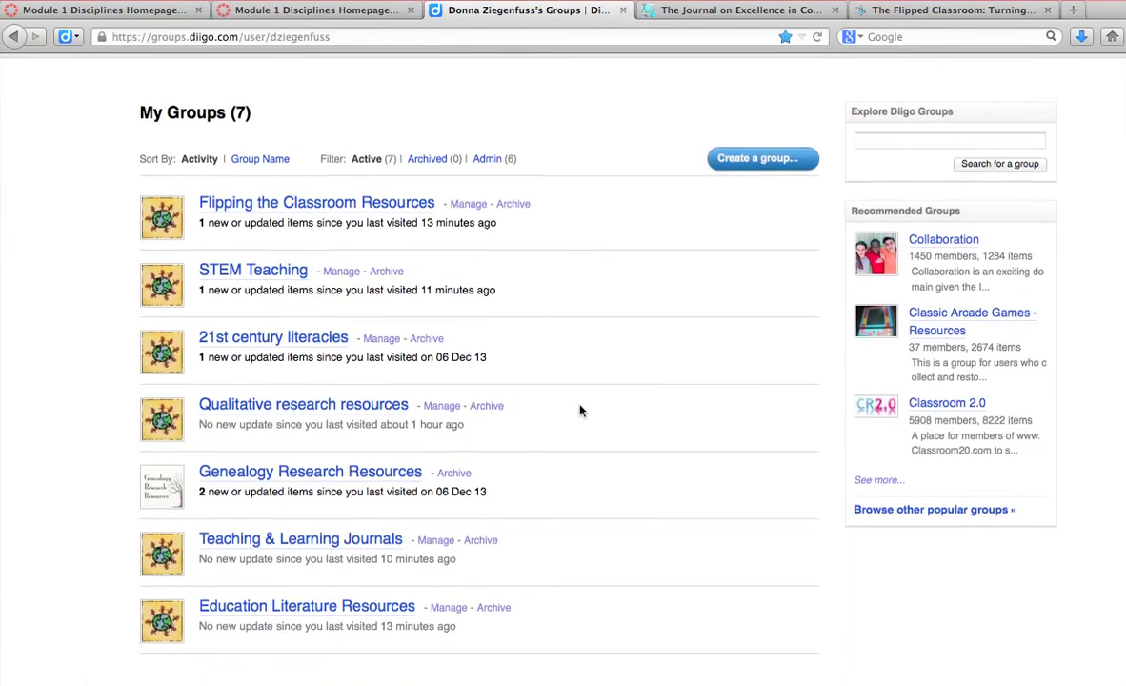
scroll(581, 411, "down", 3)
left_click(343, 480)
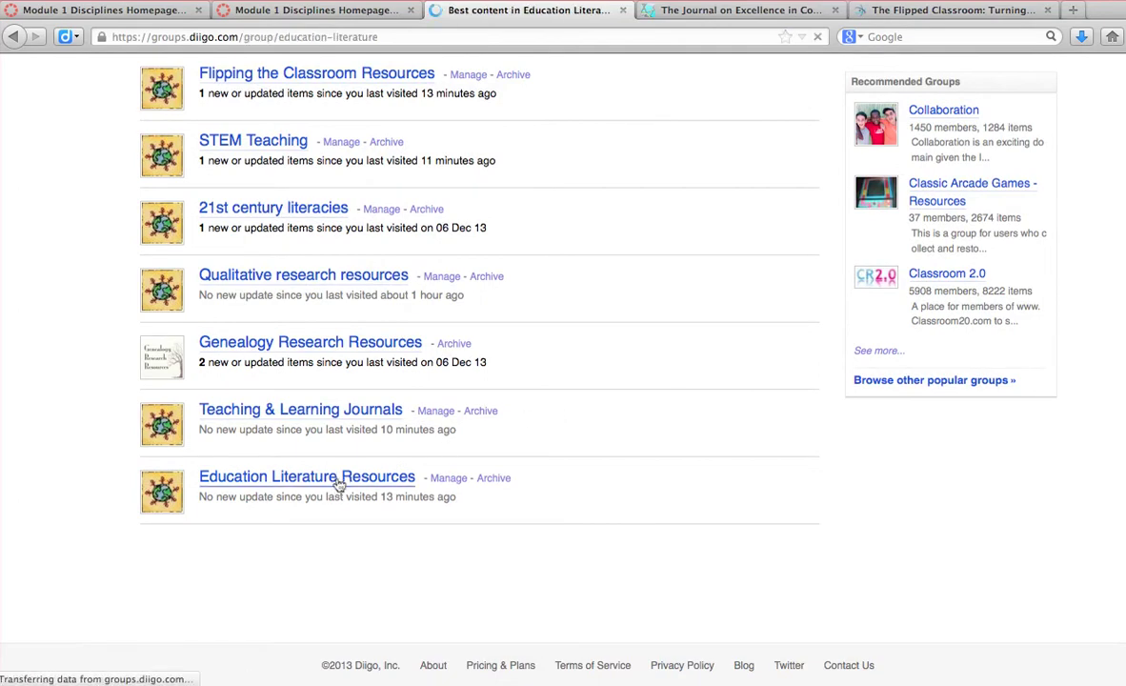
scroll(543, 348, "down", 15)
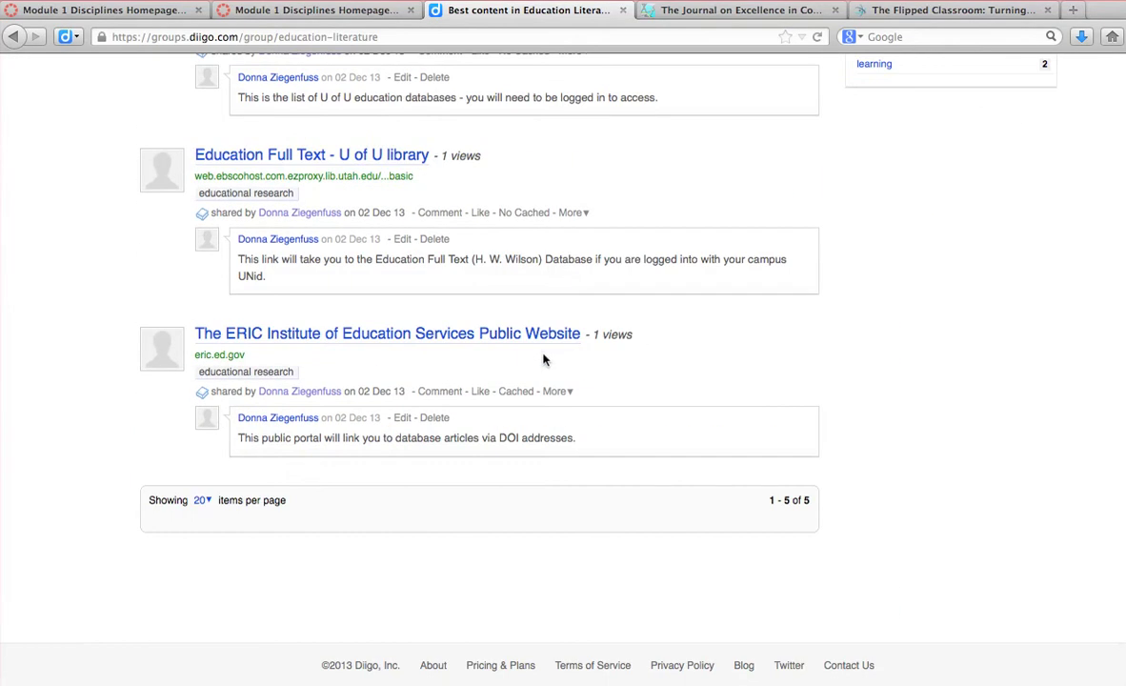
left_click(390, 335)
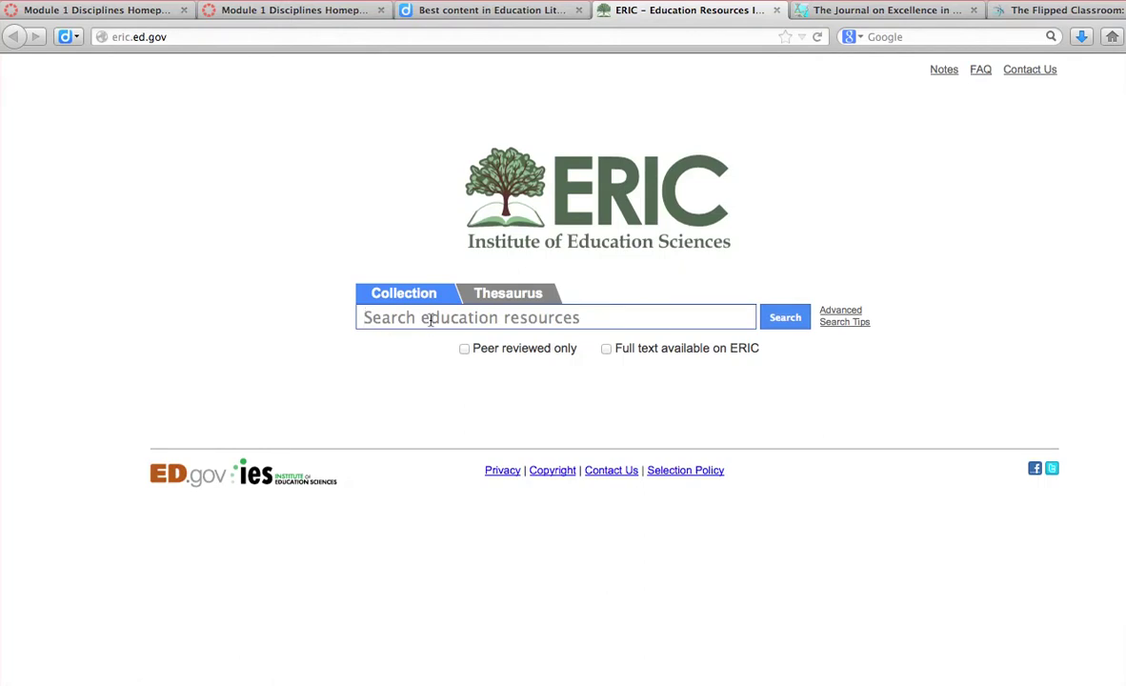
Step: Search ERIC for 'physics teaching' (5,676 results) and start a Diigo bookmark for the results page
left_click(431, 318)
type("physic")
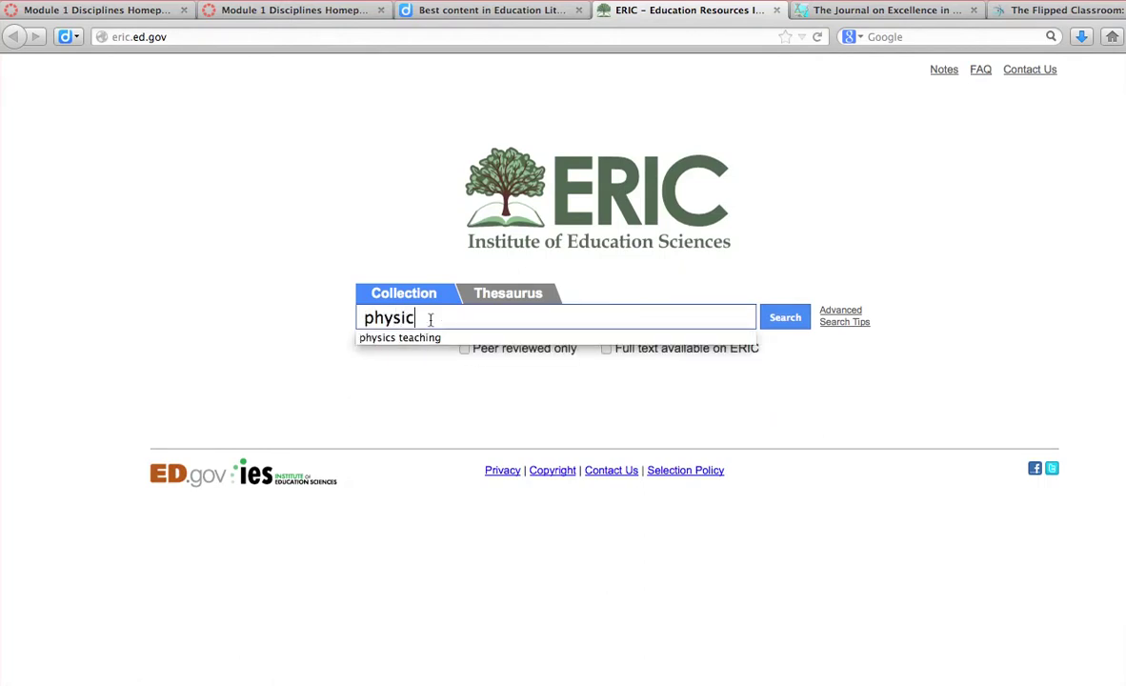
type("s")
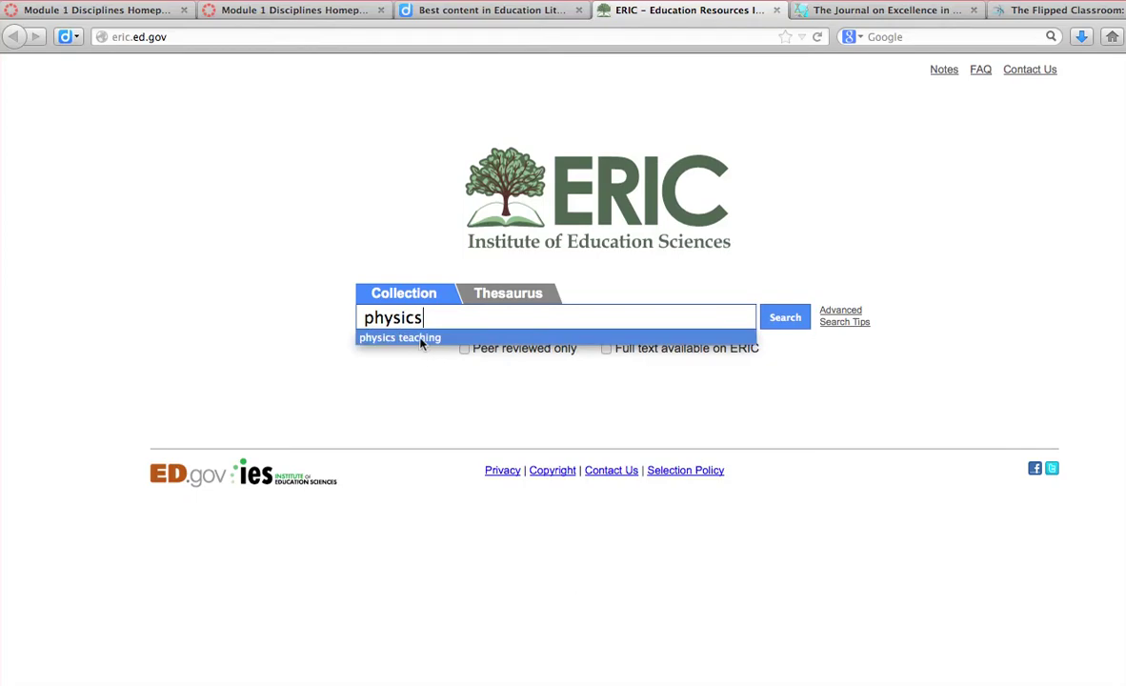
left_click(425, 337)
left_click(787, 320)
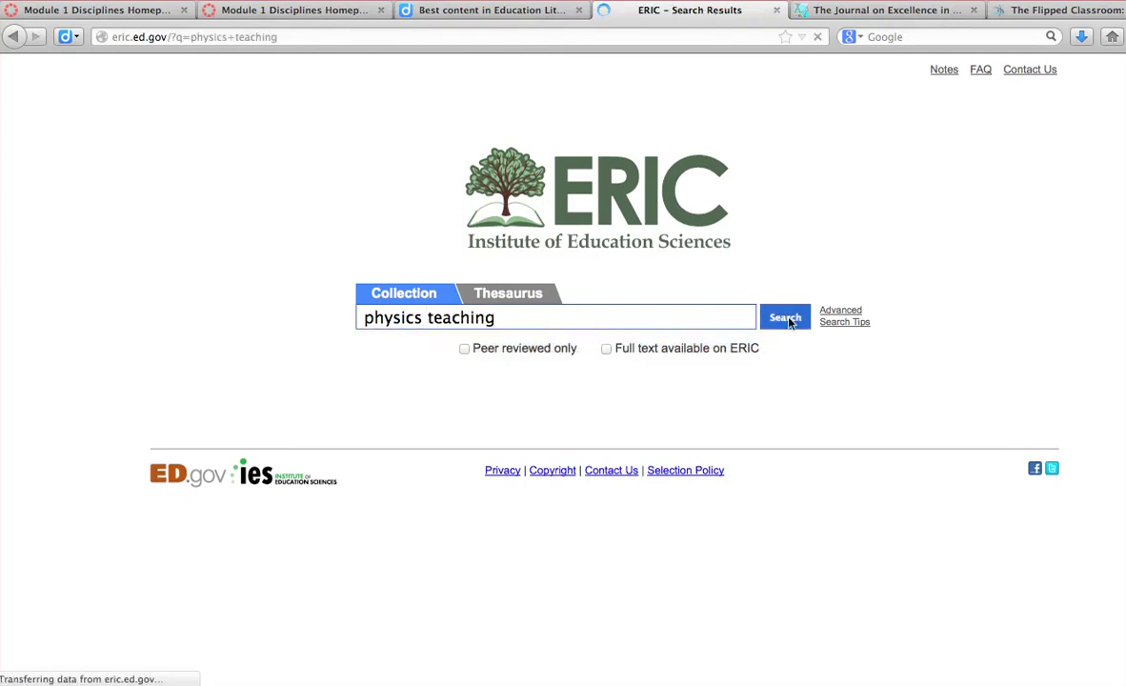
scroll(717, 226, "down", 4)
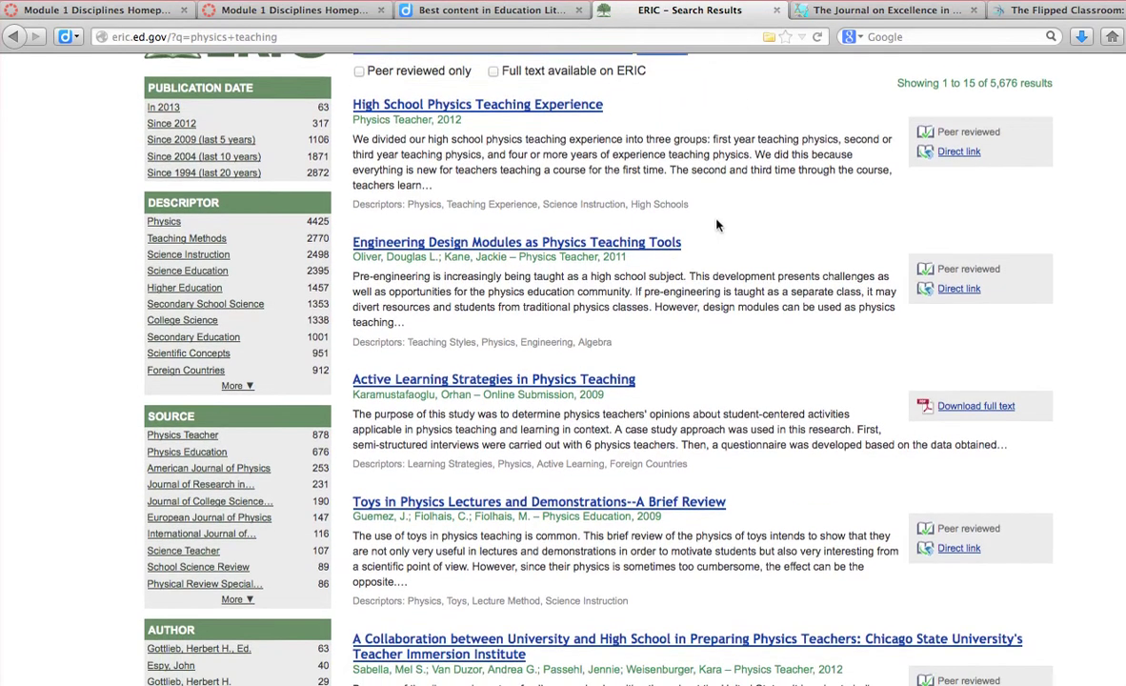
scroll(717, 226, "up", 4)
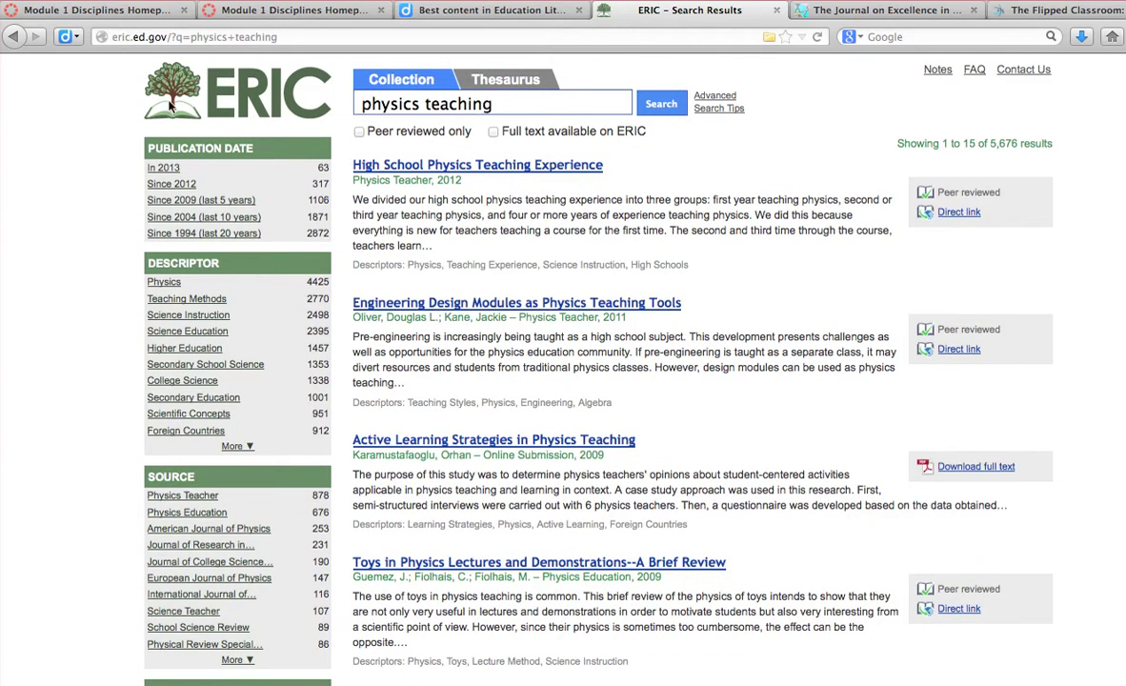
left_click(66, 35)
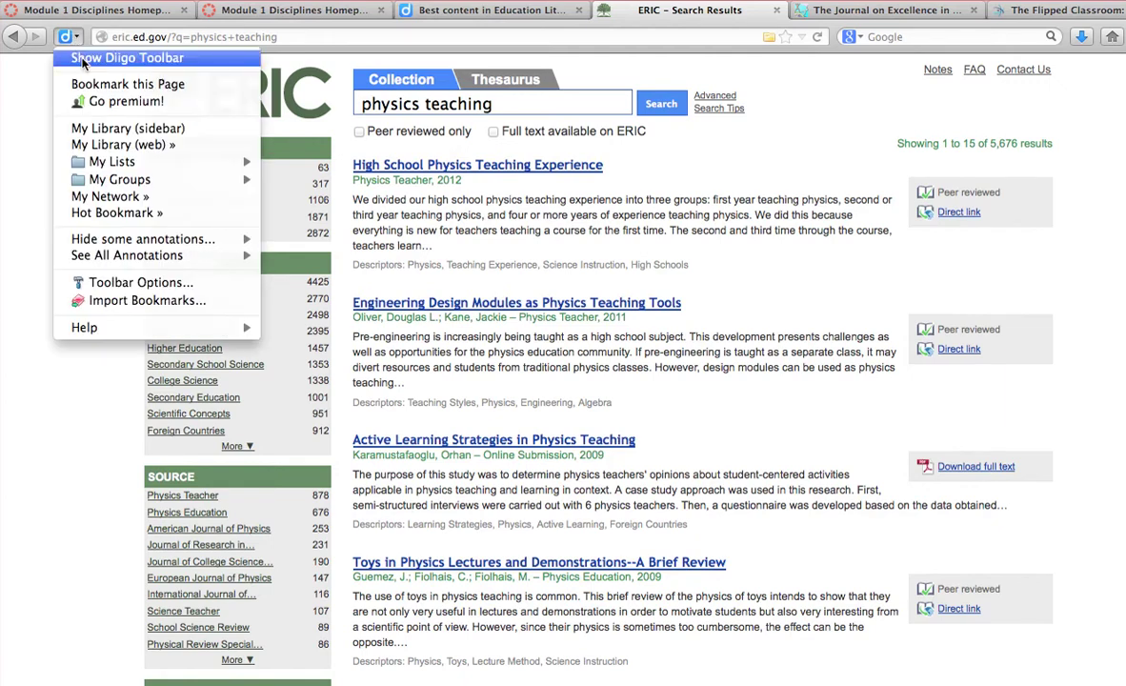
left_click(90, 83)
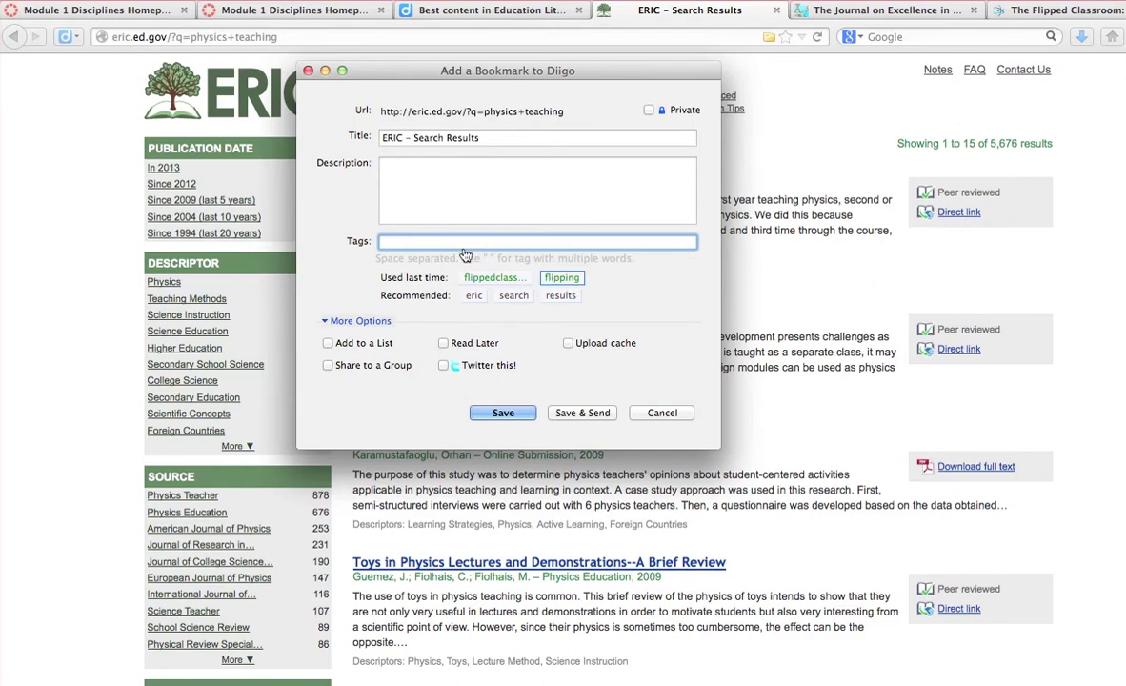
Step: Tag the ERIC results bookmark 'physics teaching', share it to STEM Teaching, and save
type("physics")
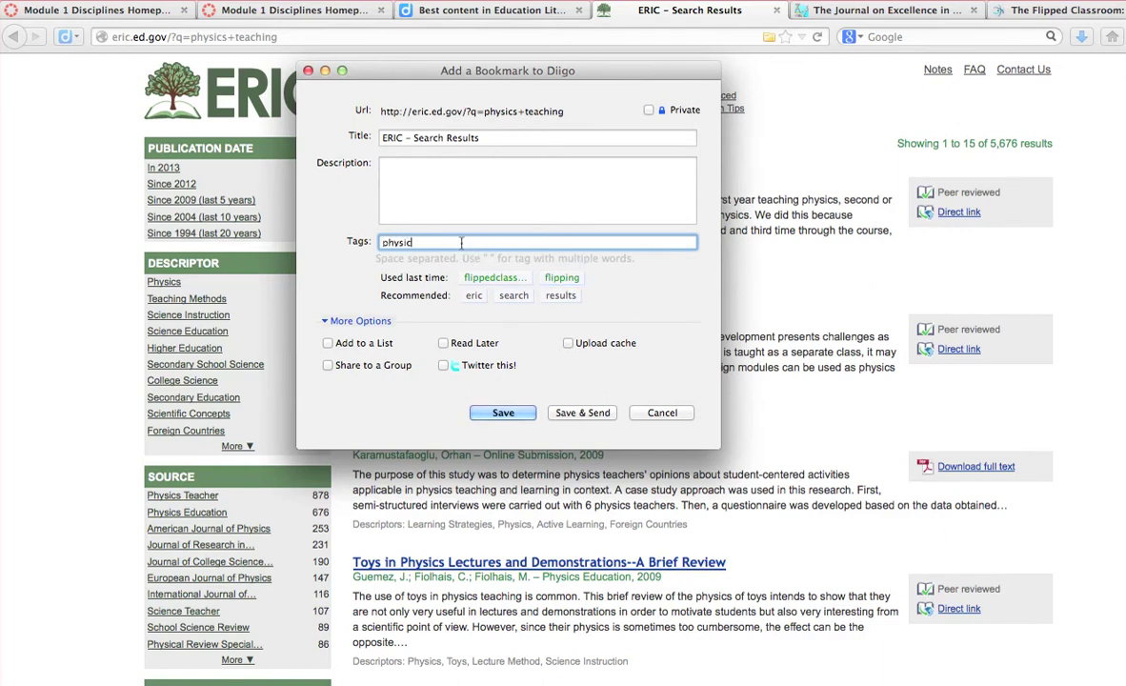
type(" teaching")
left_click(448, 257)
left_click(328, 366)
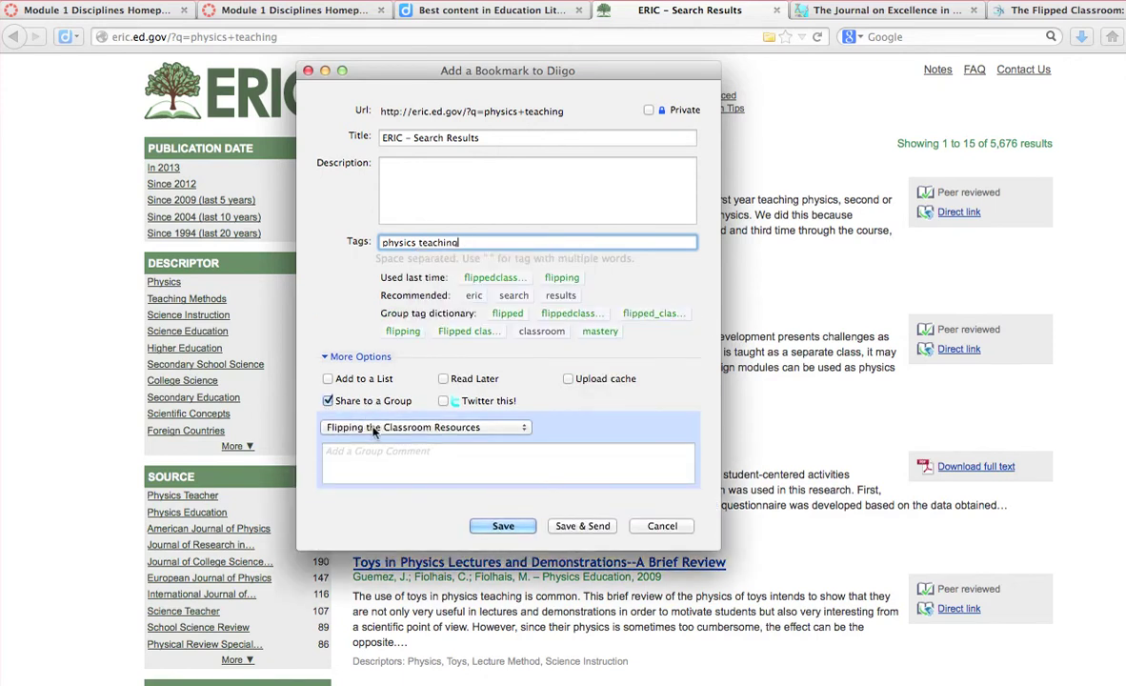
left_click(372, 428)
left_click(377, 528)
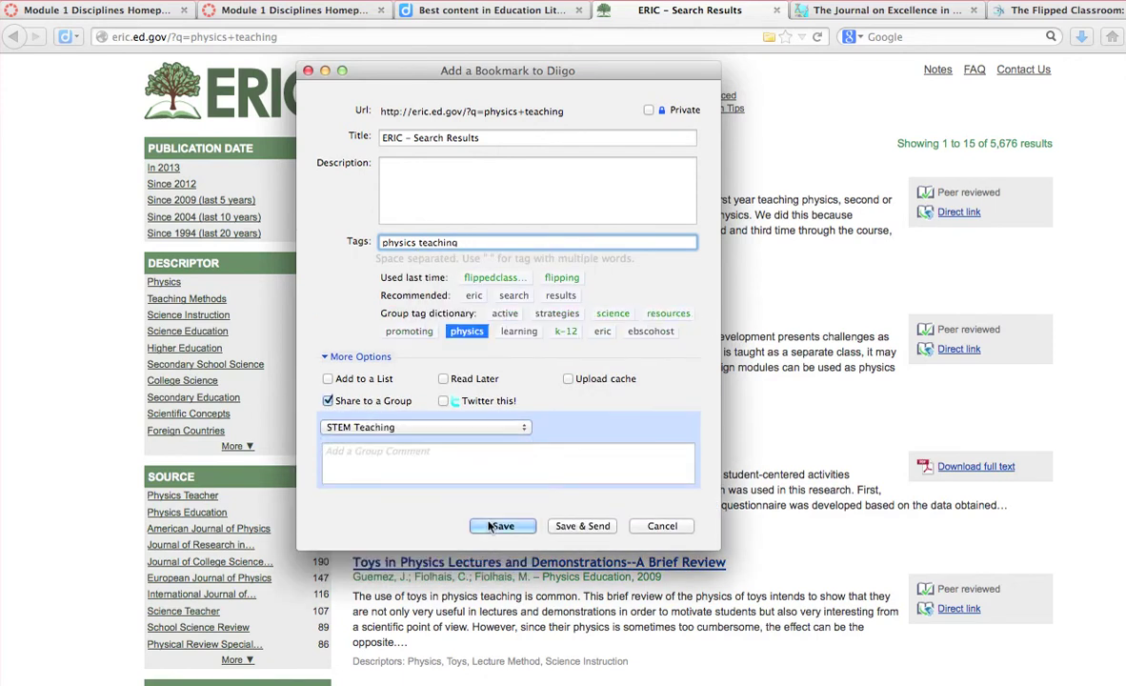
left_click(503, 526)
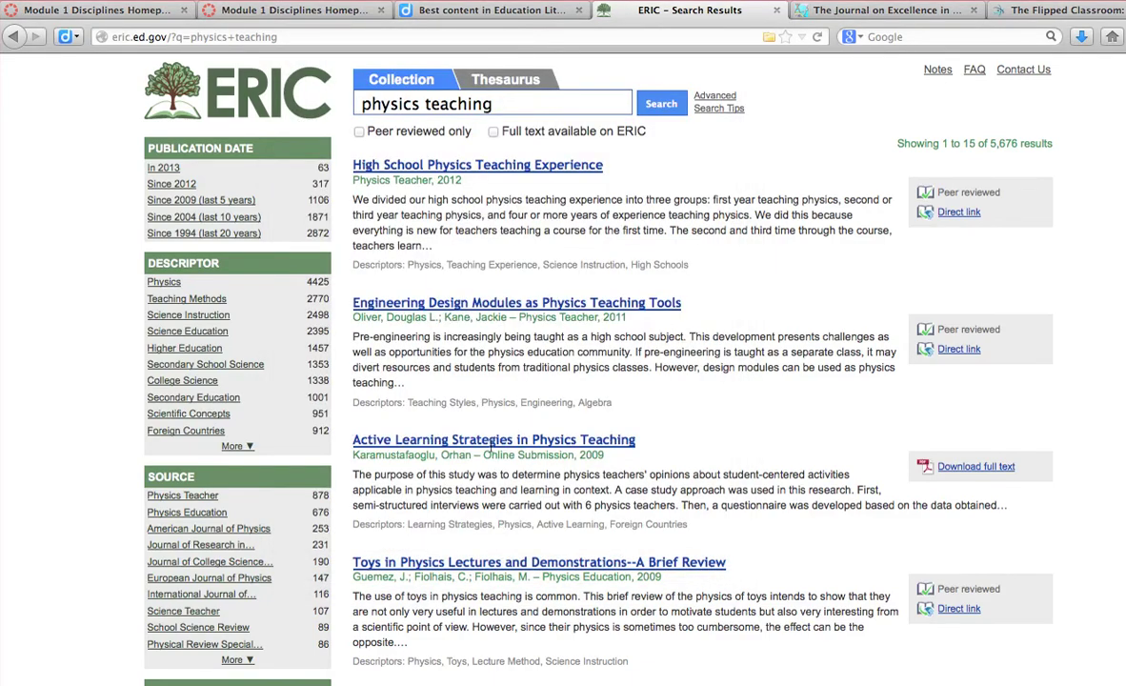
Step: Open the ERIC record 'Active Learning Strategies in Physics Teaching' (ED504252) and view its abstract
scroll(556, 330, "down", 3)
scroll(556, 330, "down", 2)
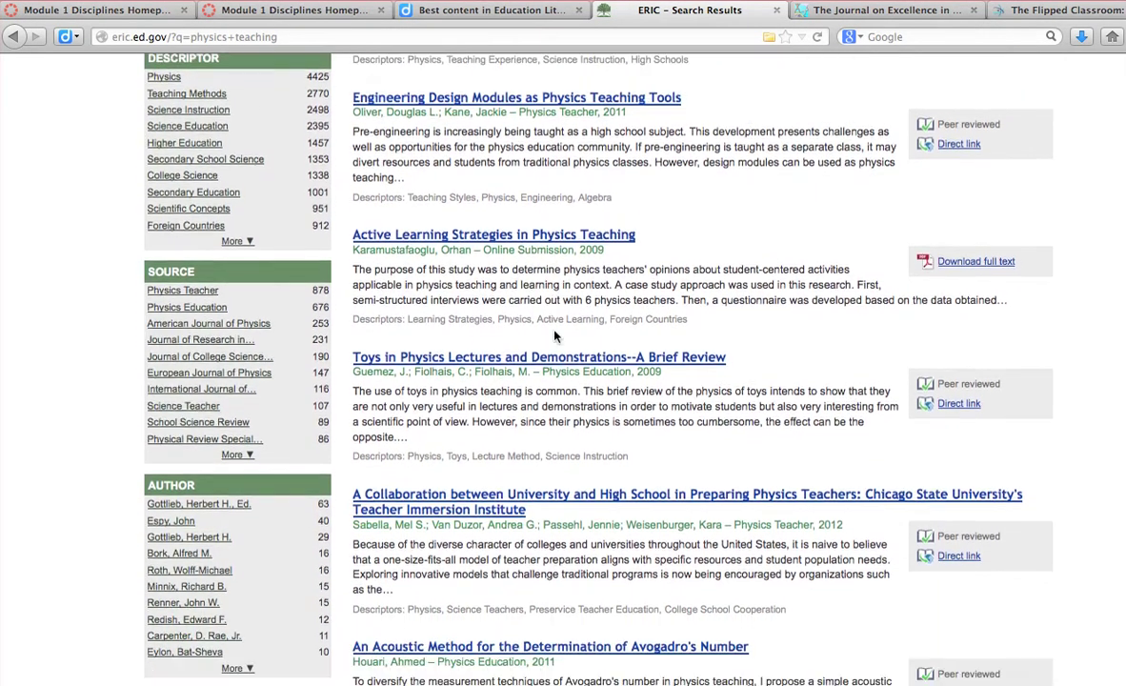
left_click(523, 237)
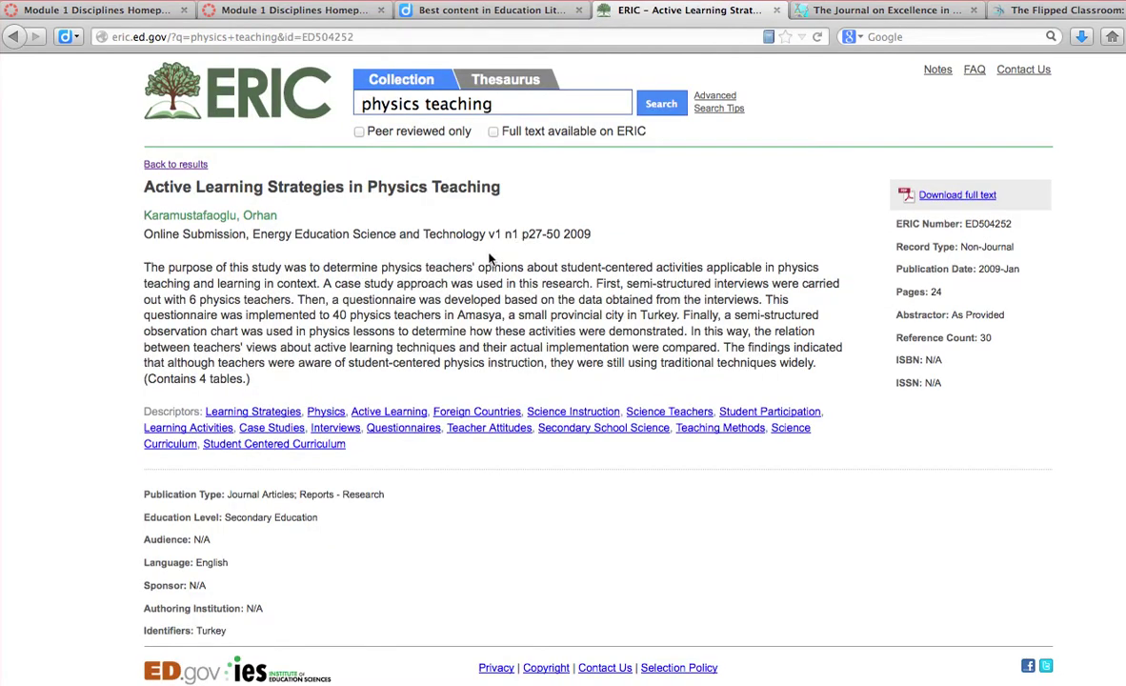
scroll(436, 279, "down", 1)
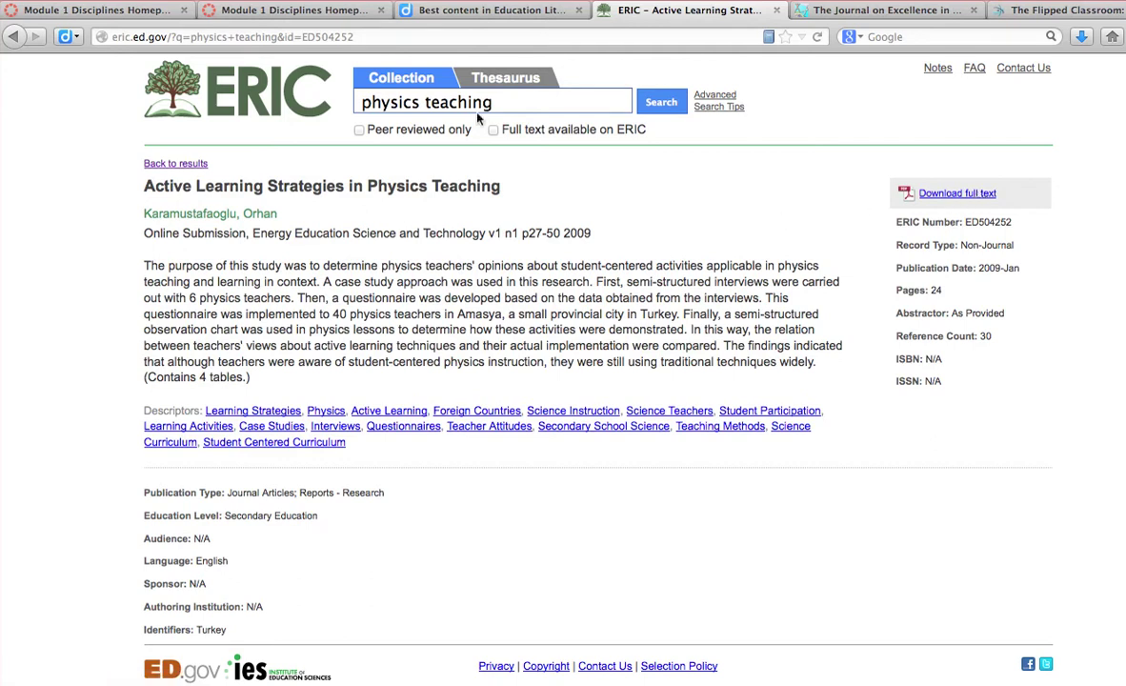
Step: Bookmark the Active Learning Strategies record with tags active, learning and physics, shared to STEM Teaching
left_click(75, 40)
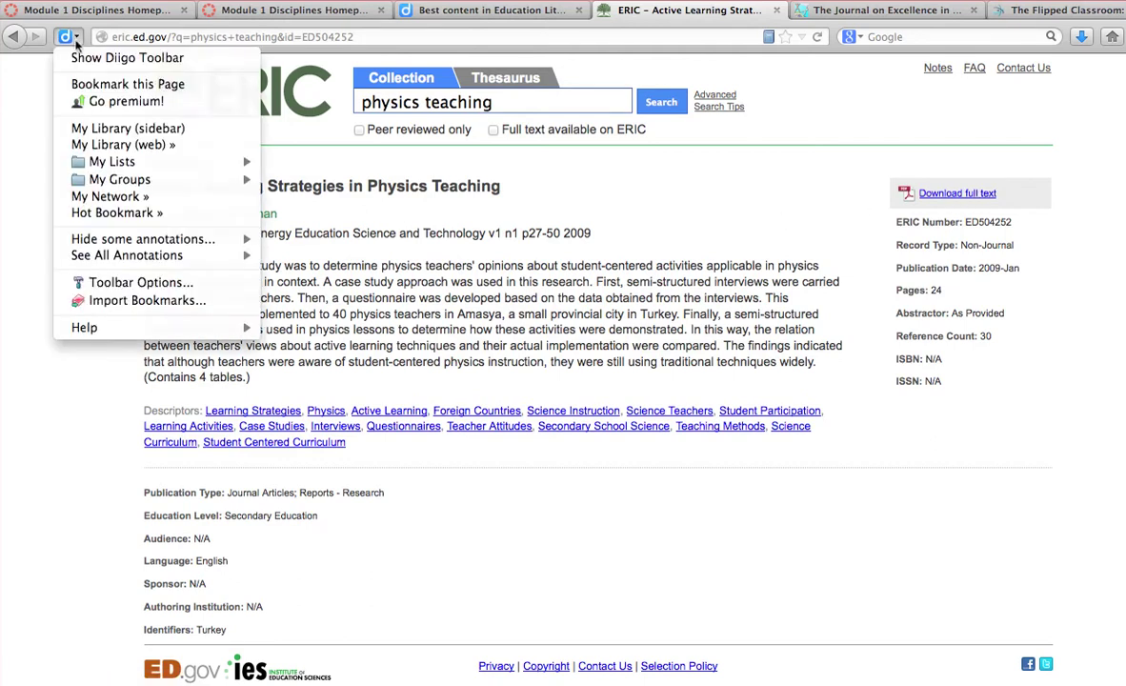
left_click(86, 87)
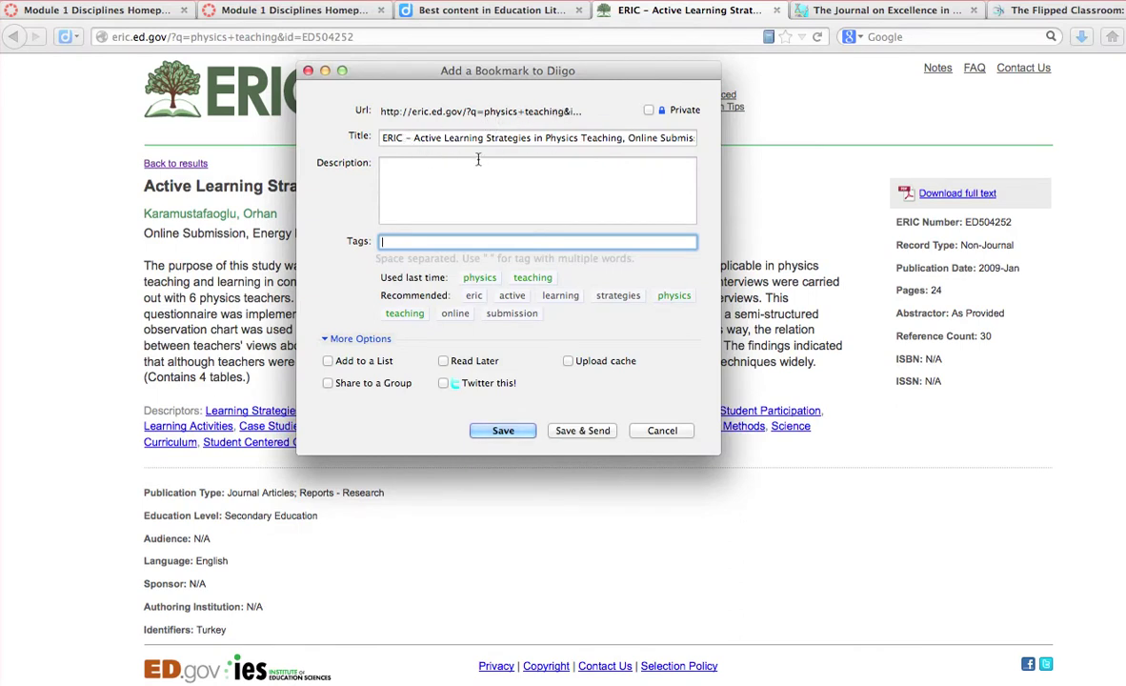
left_click(512, 296)
left_click(561, 296)
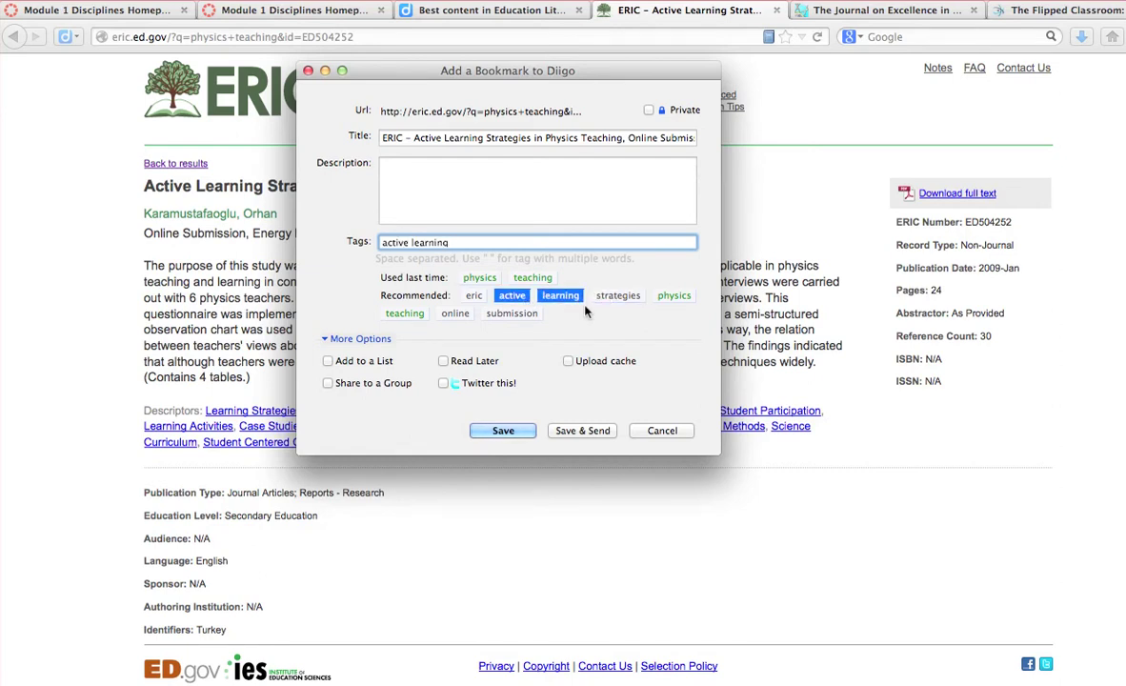
left_click(675, 297)
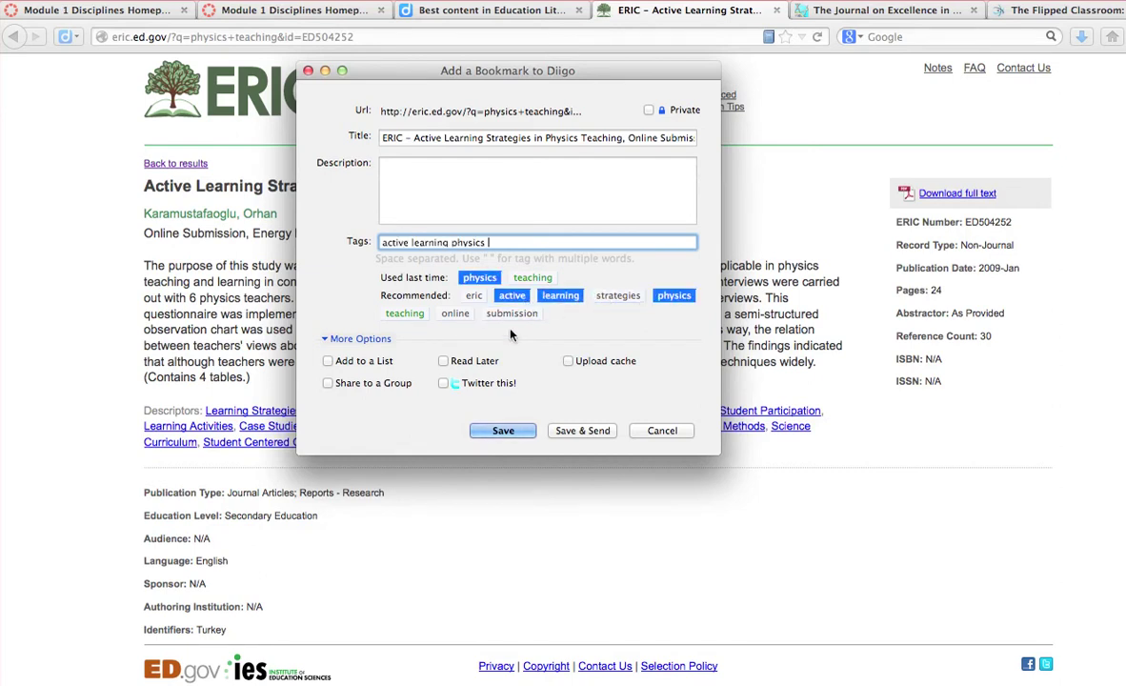
left_click(333, 383)
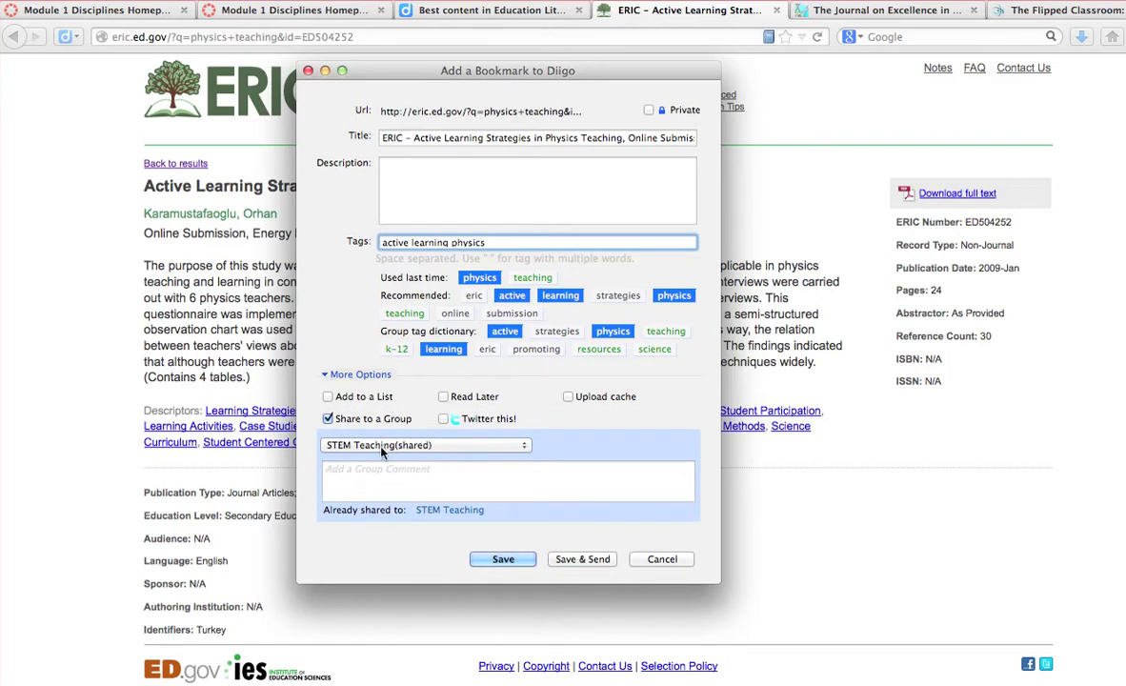
left_click(354, 445)
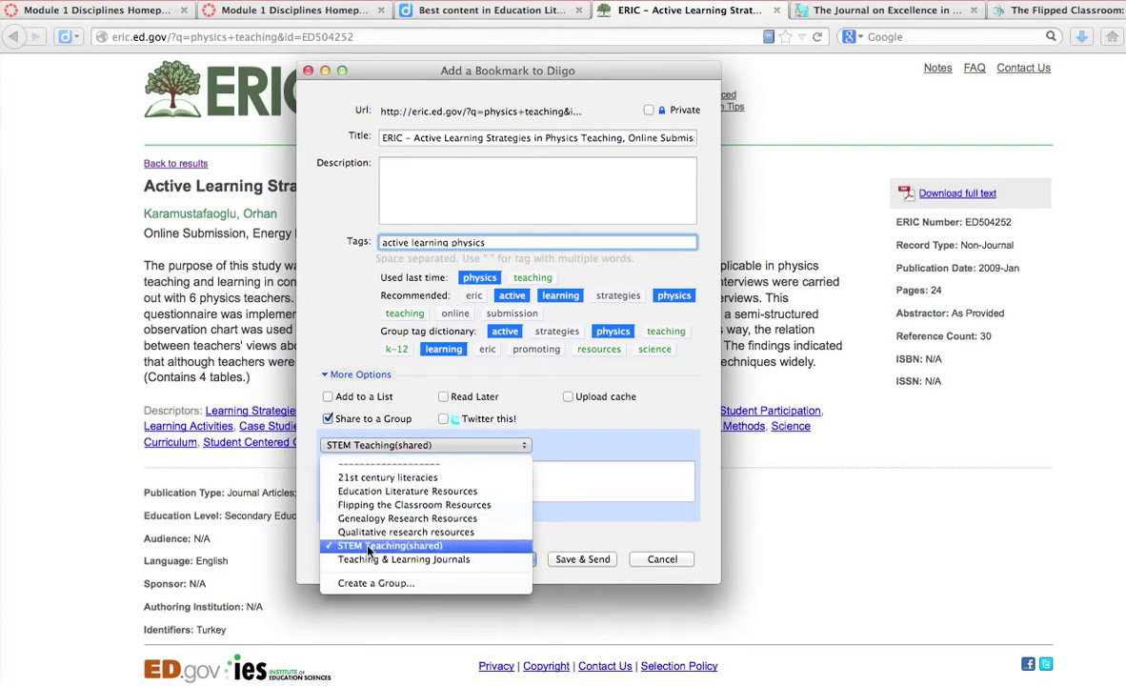
left_click(367, 547)
left_click(502, 490)
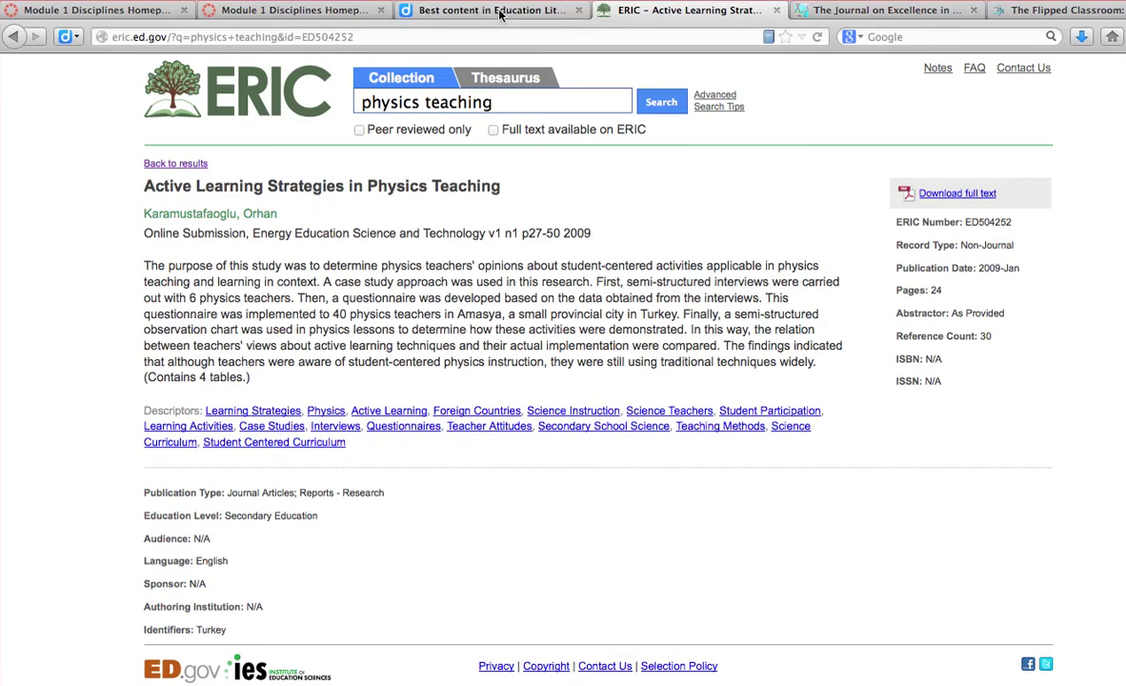
Step: From the Education Literature Resources group, follow the psychology databases list to PsycINFO and begin typing a search query
left_click(462, 10)
scroll(402, 226, "up", 10)
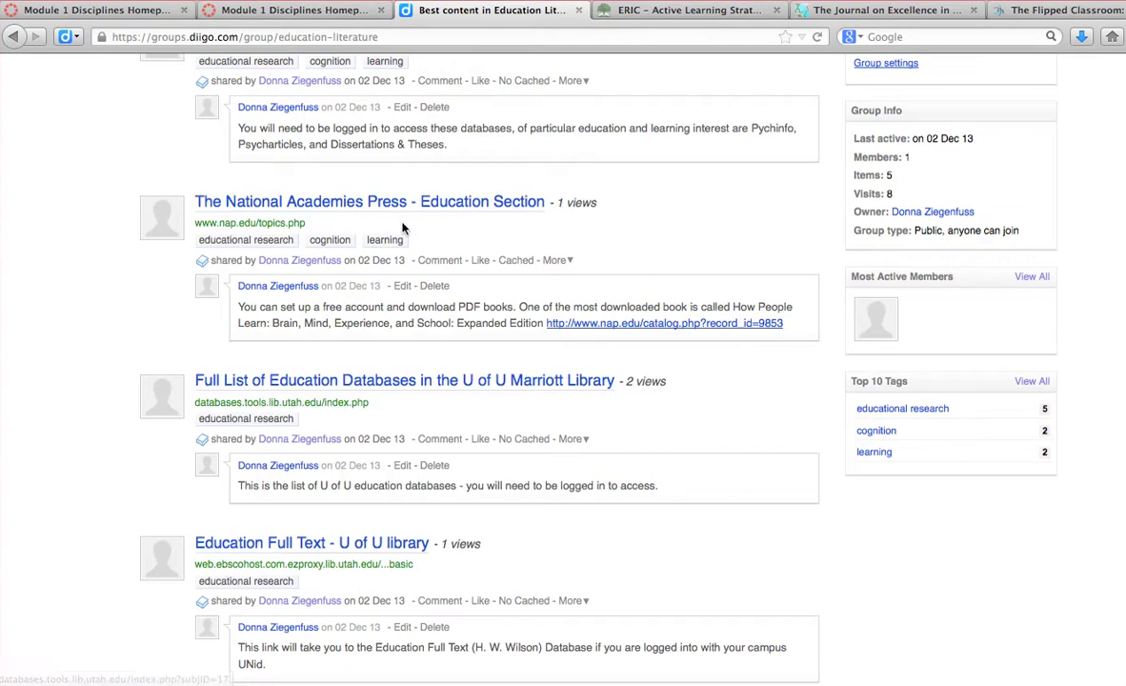
scroll(402, 226, "up", 4)
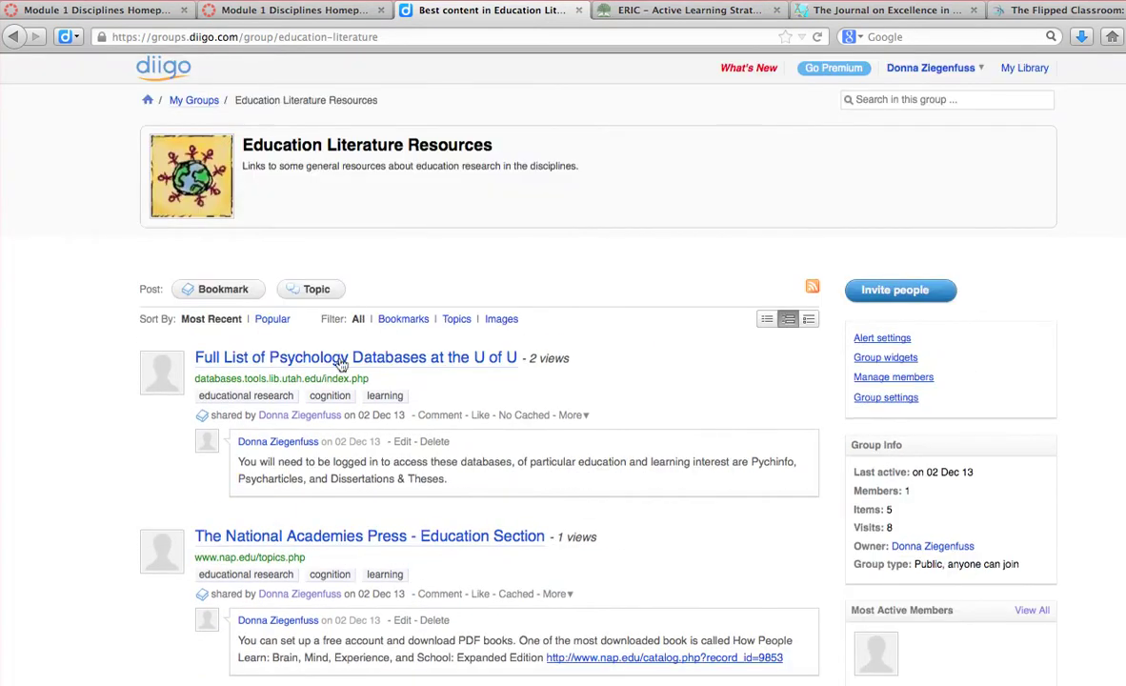
left_click(336, 362)
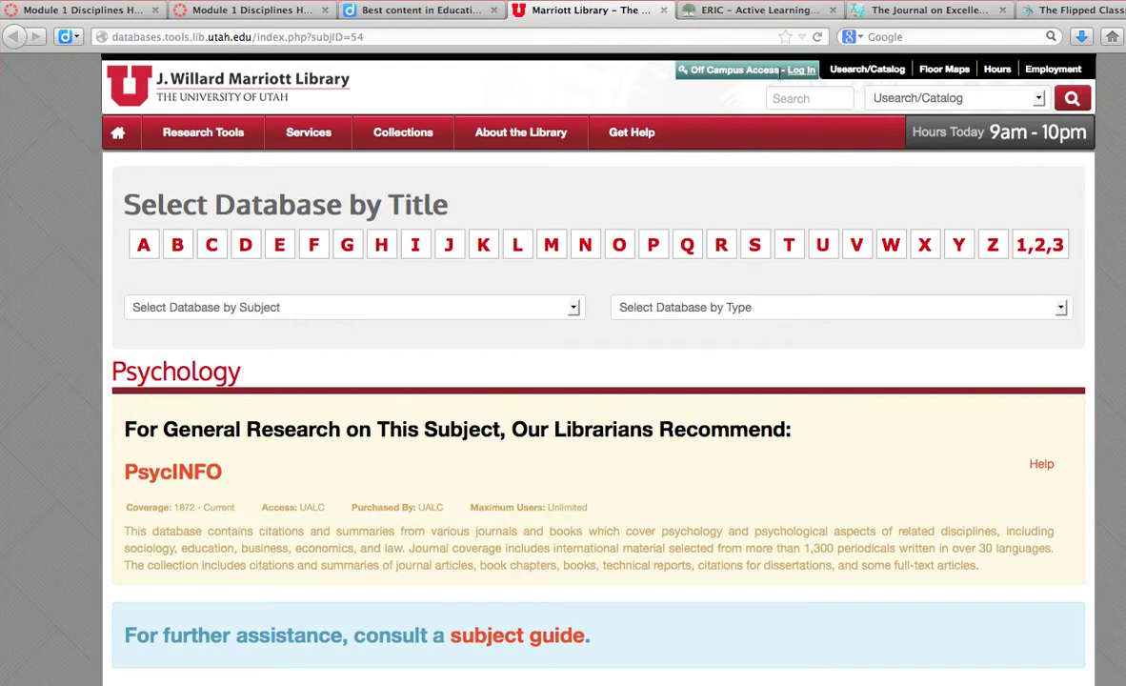
left_click(172, 477)
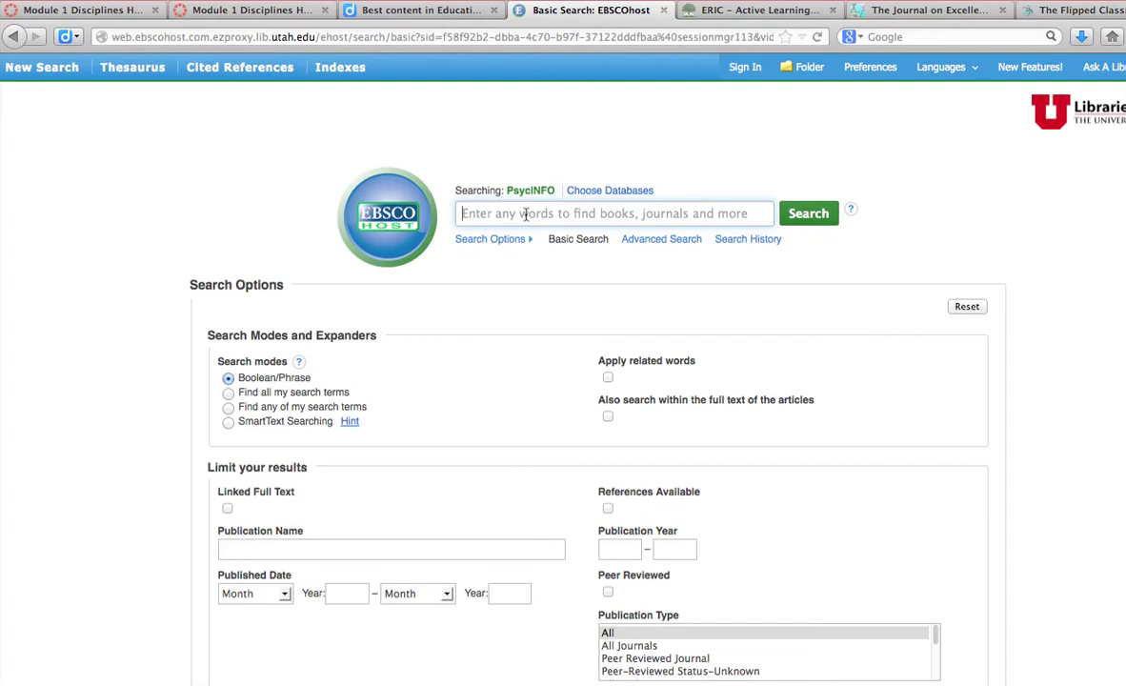
type("e")
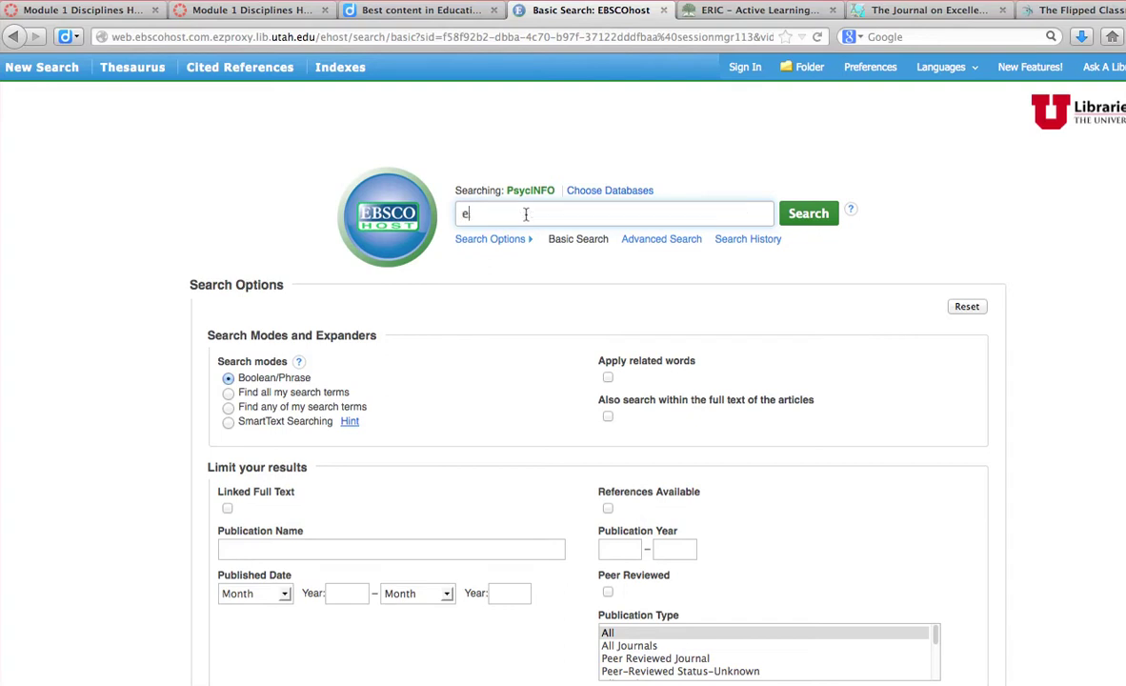
type("arning in teh sciences")
Step: Run the PsycINFO search with the query corrected to 'learning in the sciences'
key("Return")
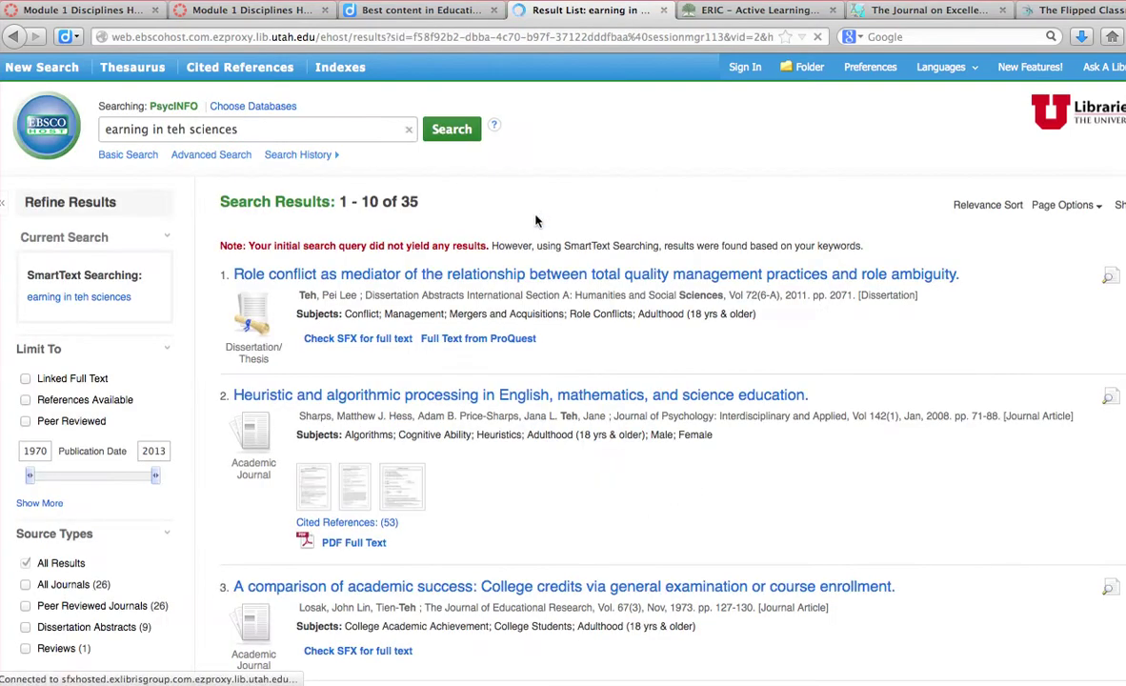
left_click(106, 128)
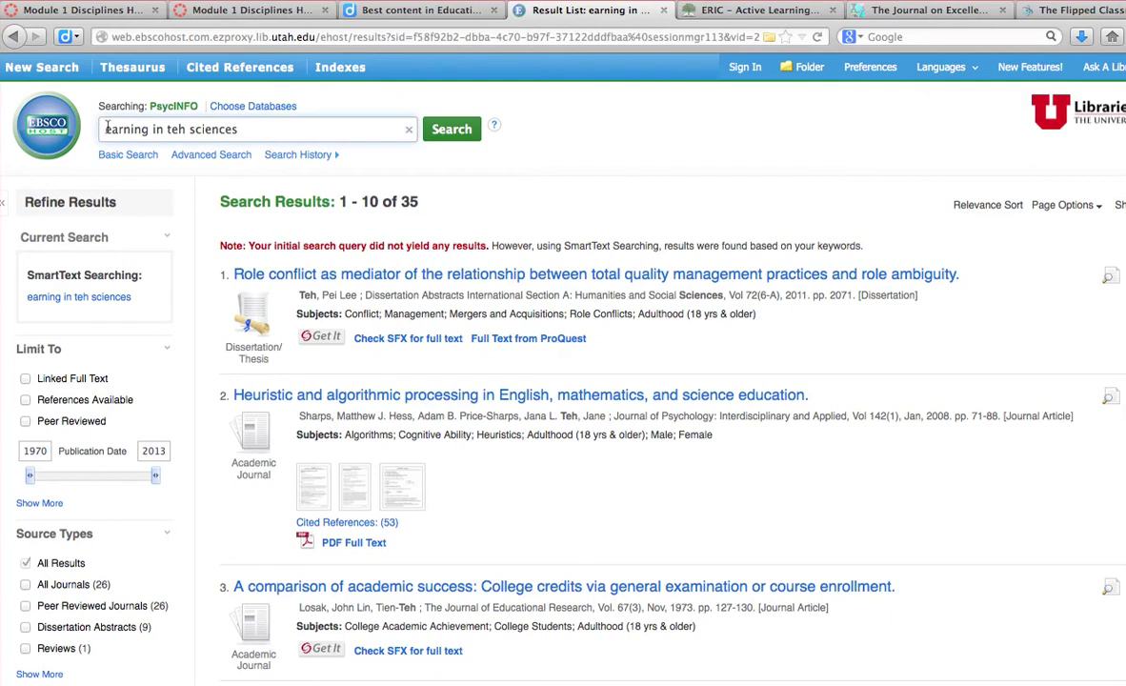
type("l")
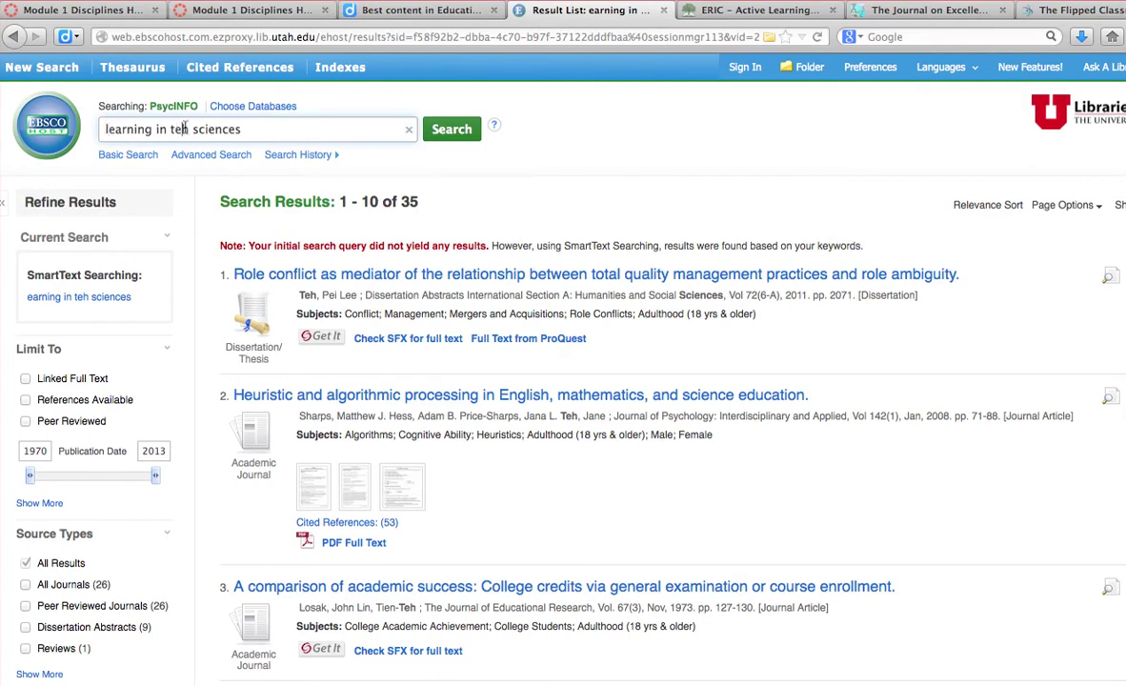
left_click(185, 129)
key("BackSpace")
type("e")
left_click(429, 135)
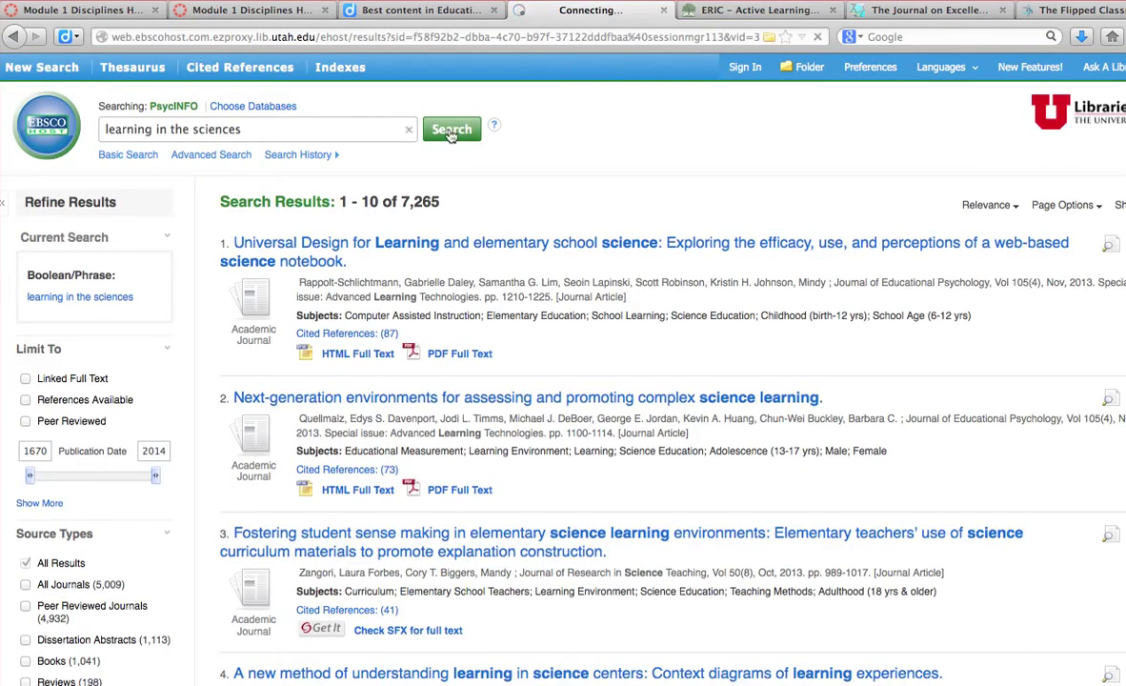
Step: Open the 'Next-generation environments for assessing and promoting complex science learning' result record
scroll(438, 252, "down", 5)
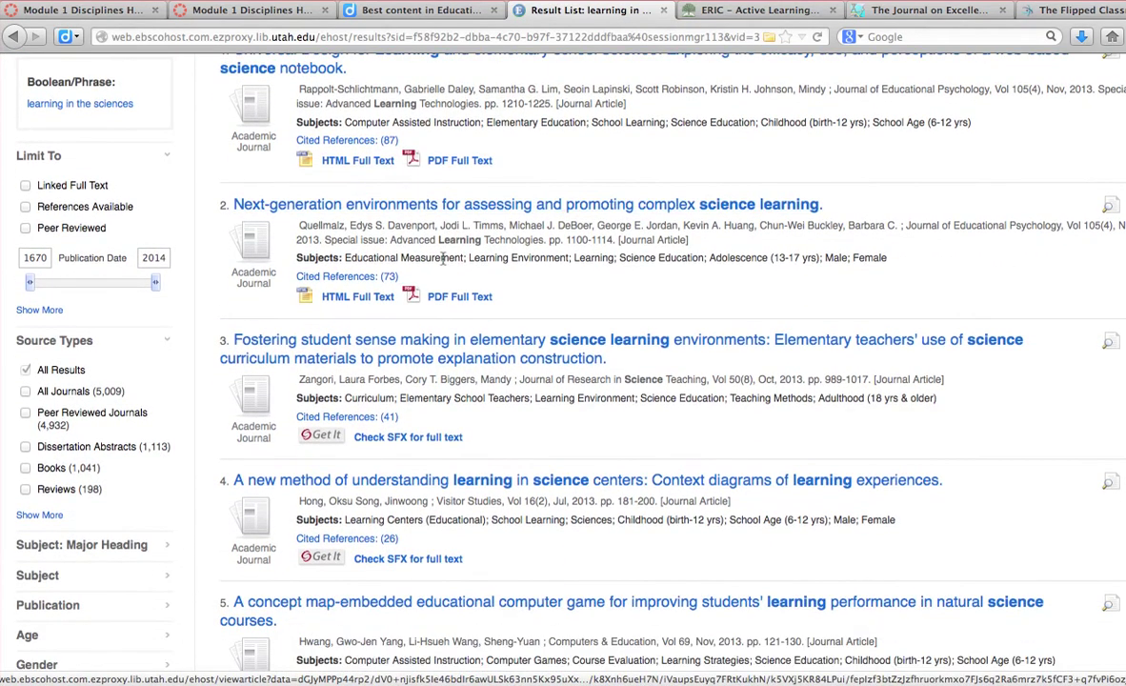
left_click(443, 206)
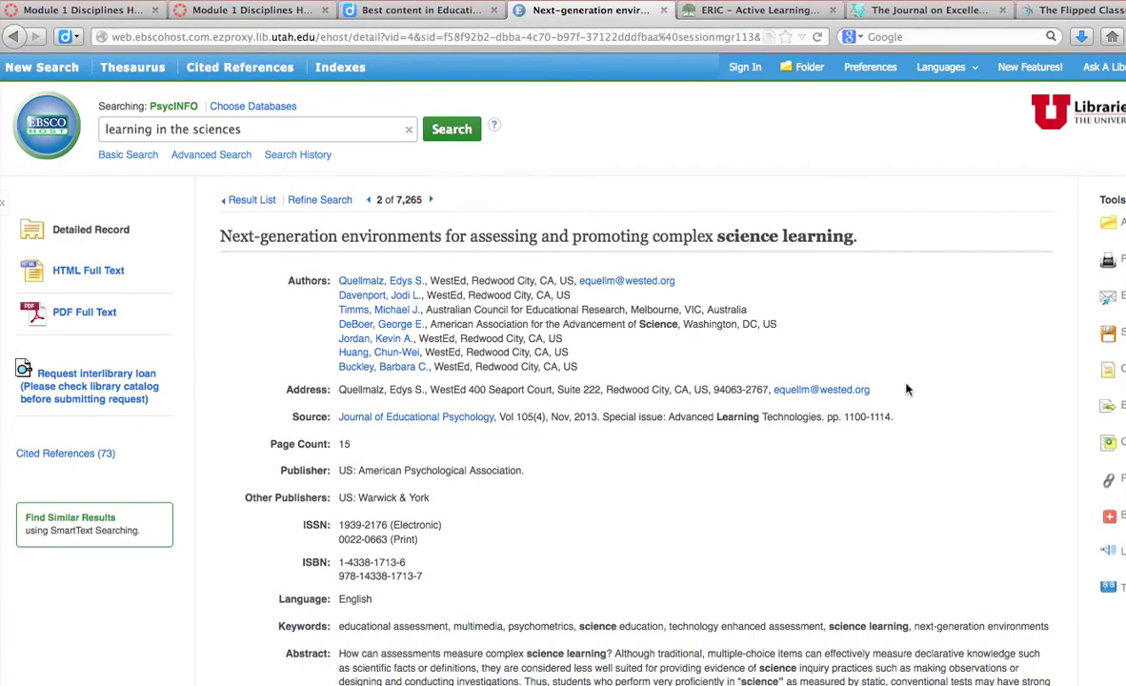
scroll(945, 364, "down", 3)
scroll(945, 364, "up", 3)
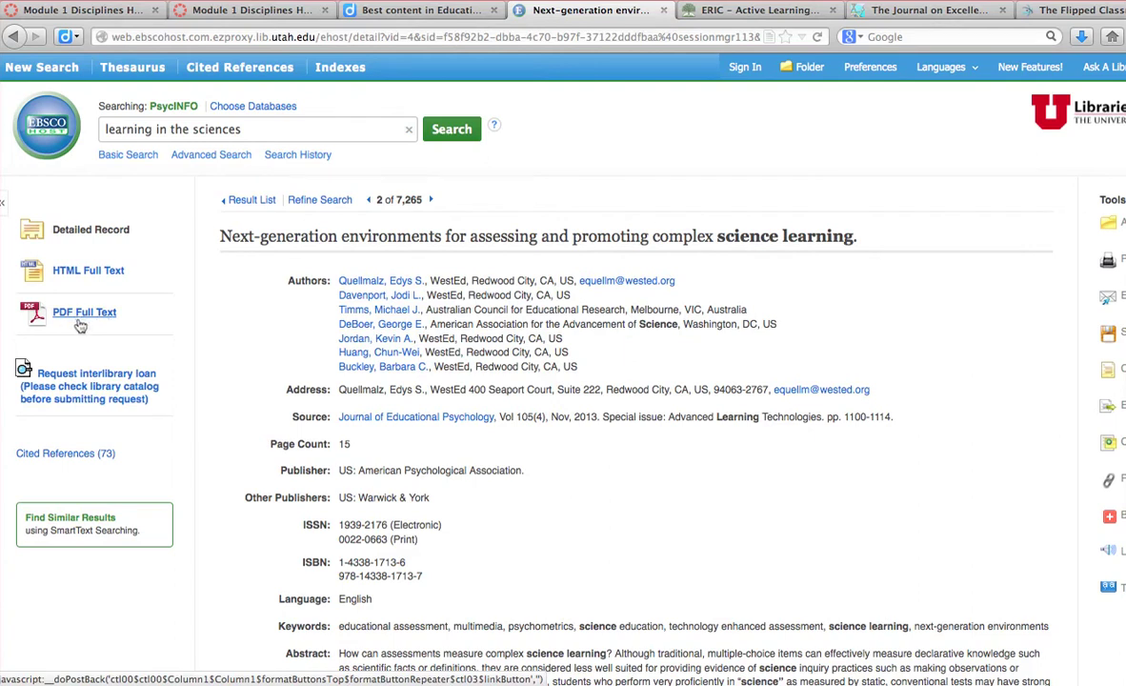
Step: Bookmark the Next-generation environments record with tags active and learning, shared to STEM Teaching
left_click(75, 37)
left_click(81, 83)
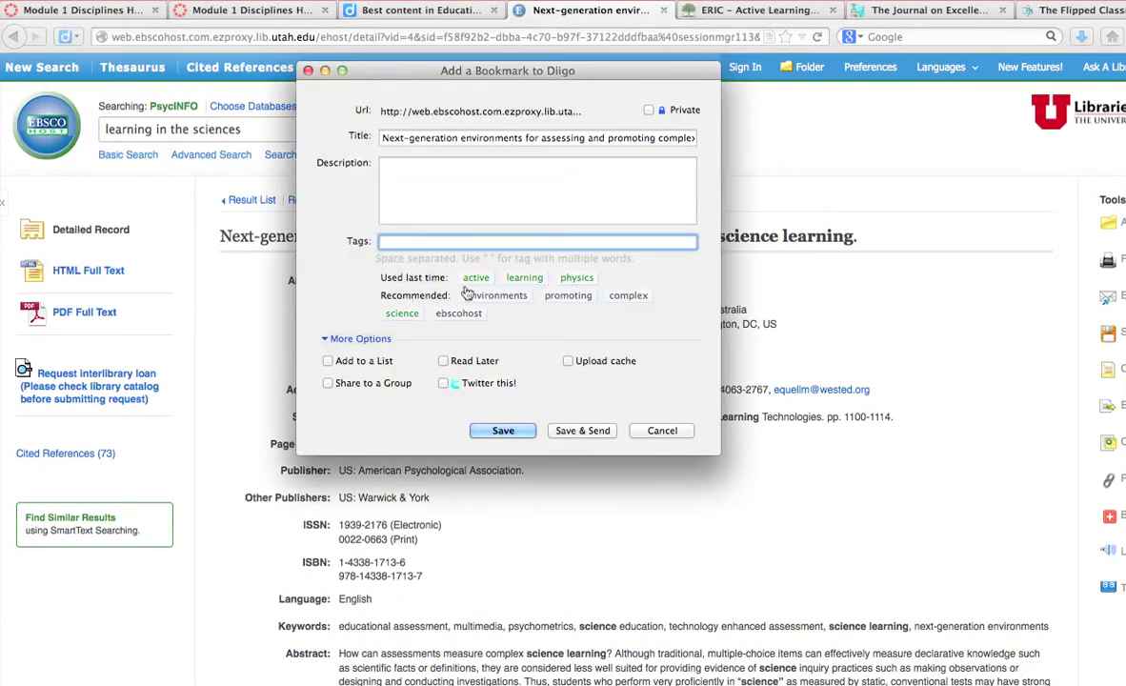
left_click(477, 277)
left_click(523, 277)
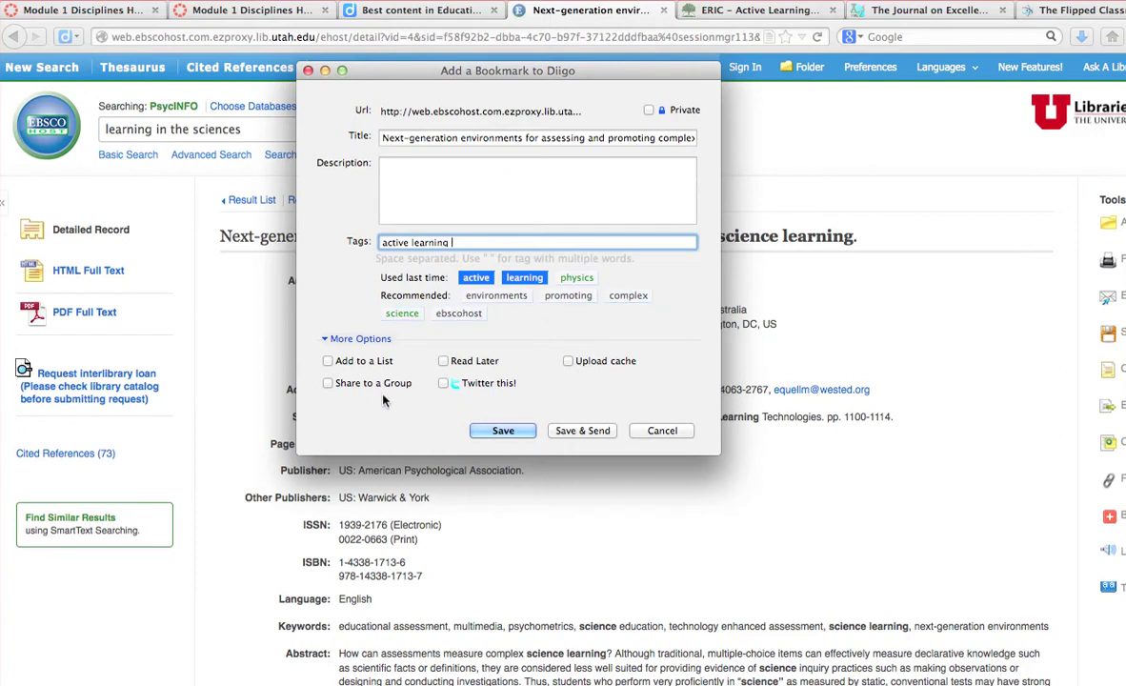
left_click(330, 383)
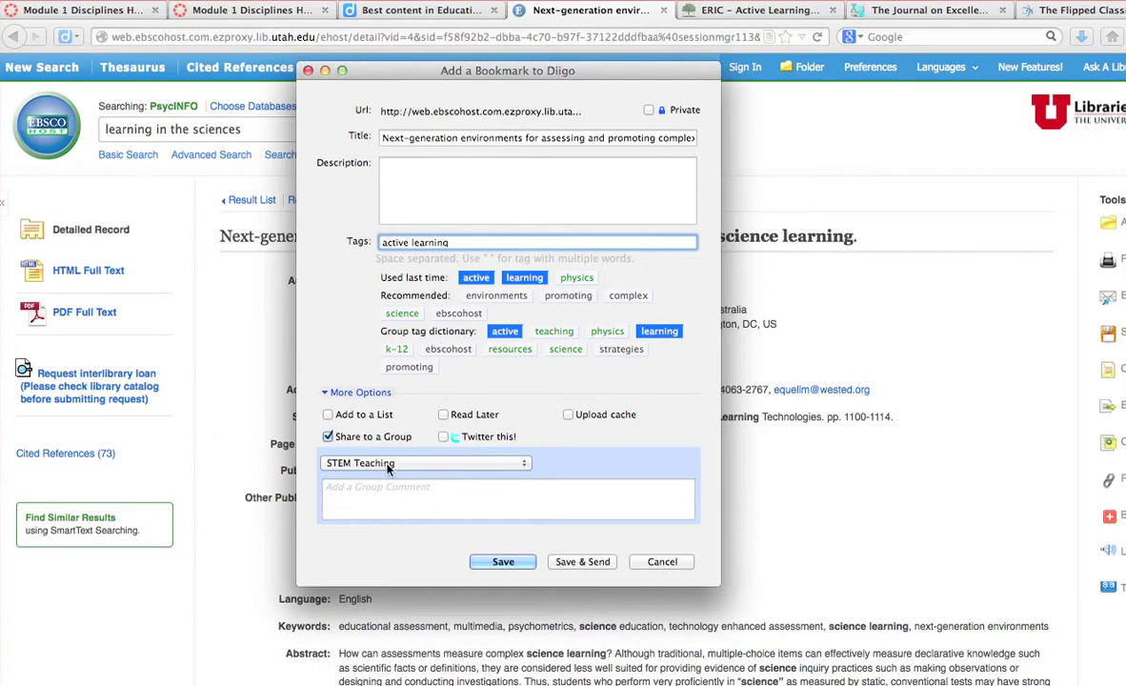
left_click(503, 562)
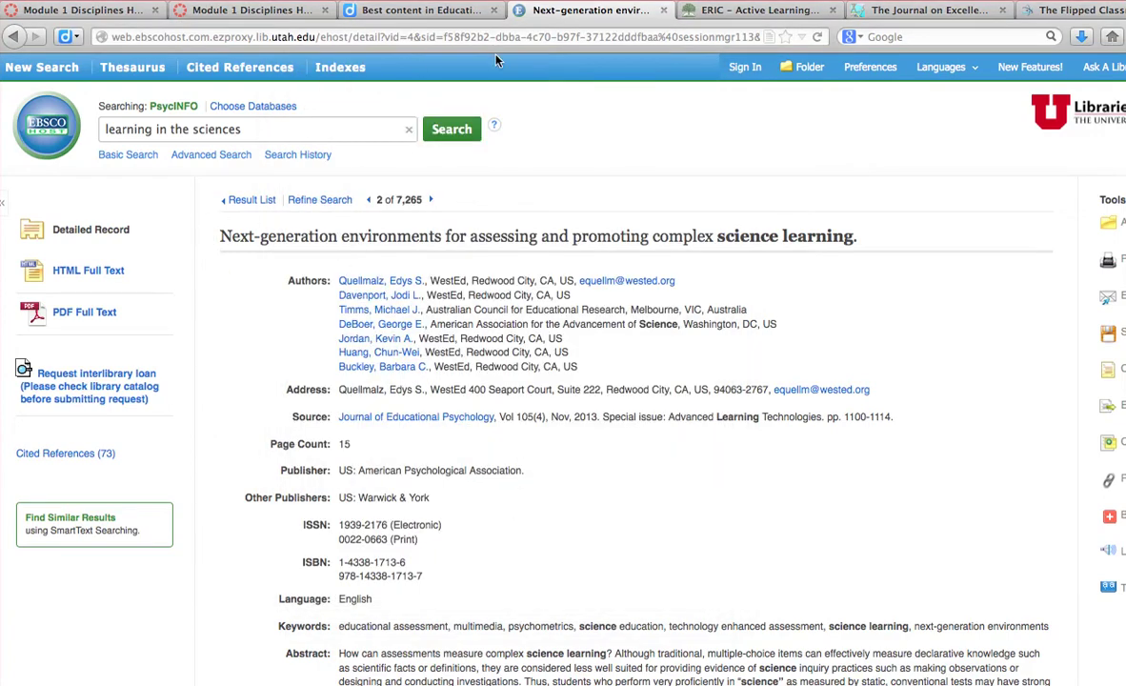
Step: Open the STEM Teaching group and view its ERIC Active Learning Strategies bookmark
left_click(397, 12)
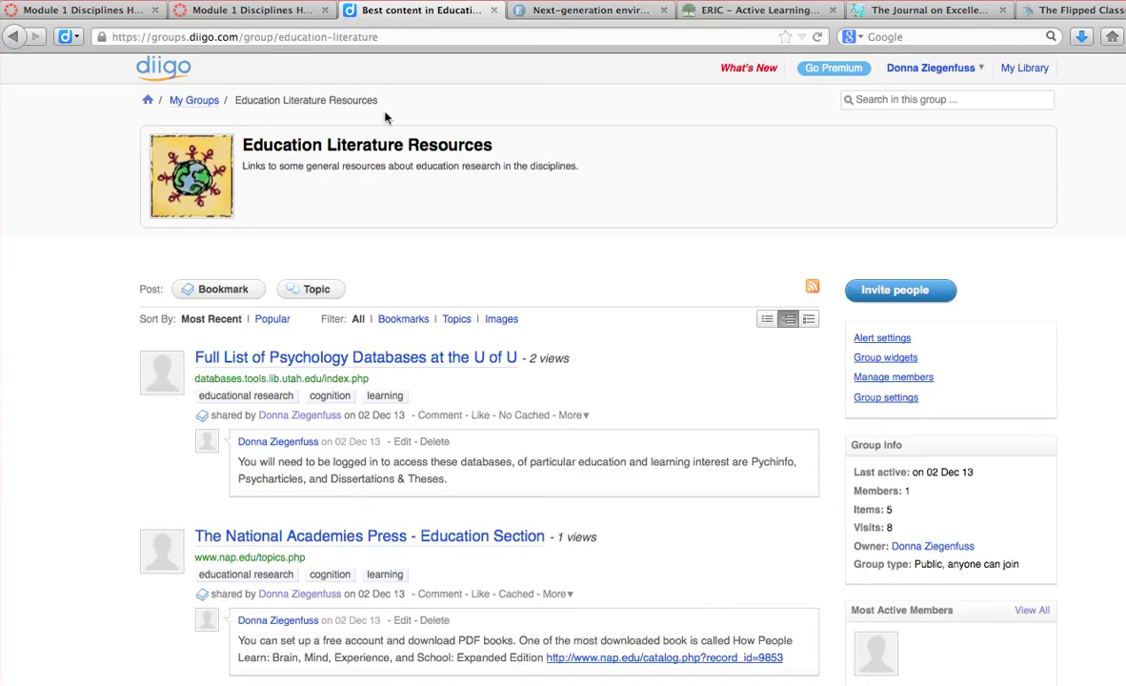
left_click(187, 102)
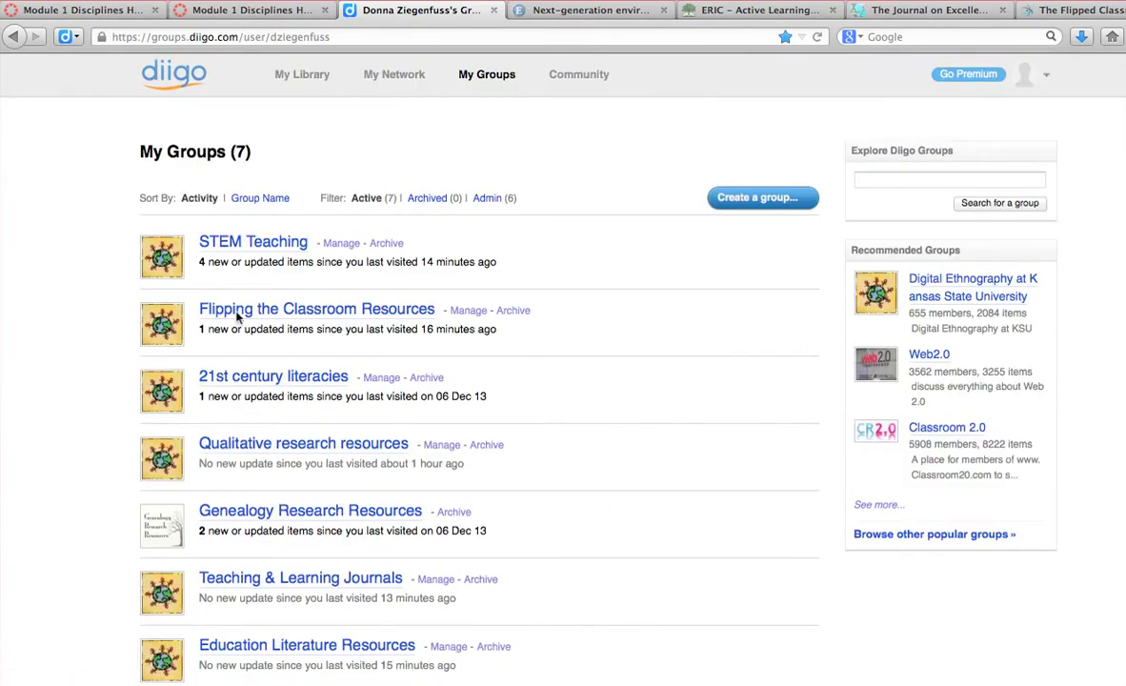
left_click(248, 242)
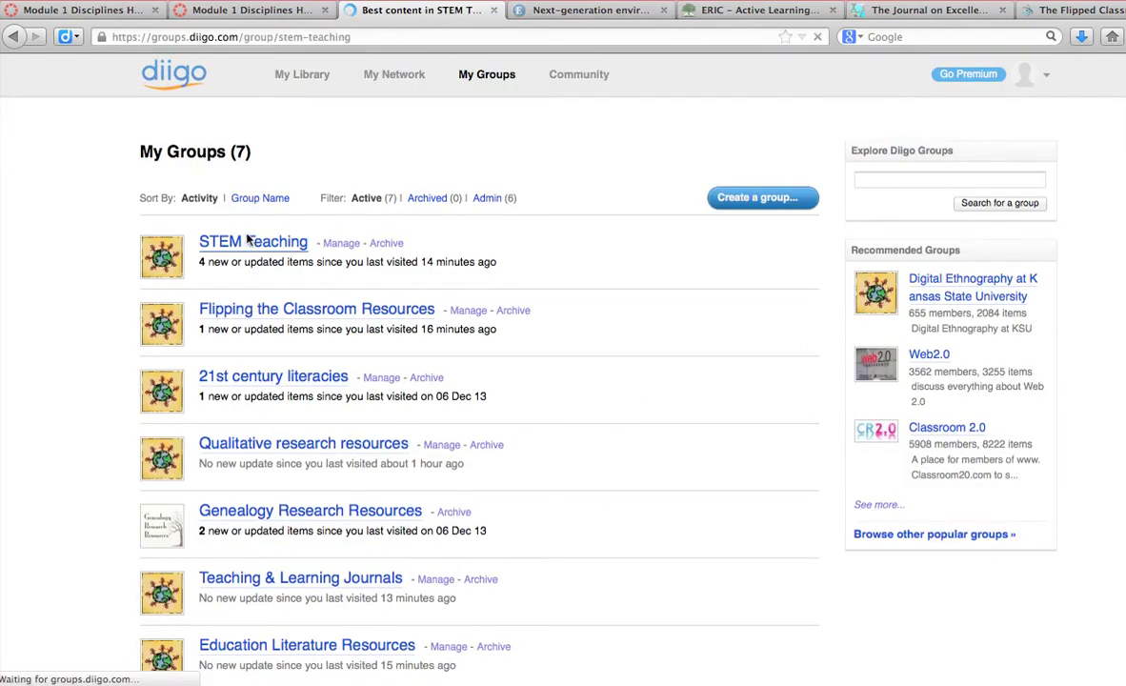
scroll(495, 250, "down", 1)
scroll(496, 250, "down", 3)
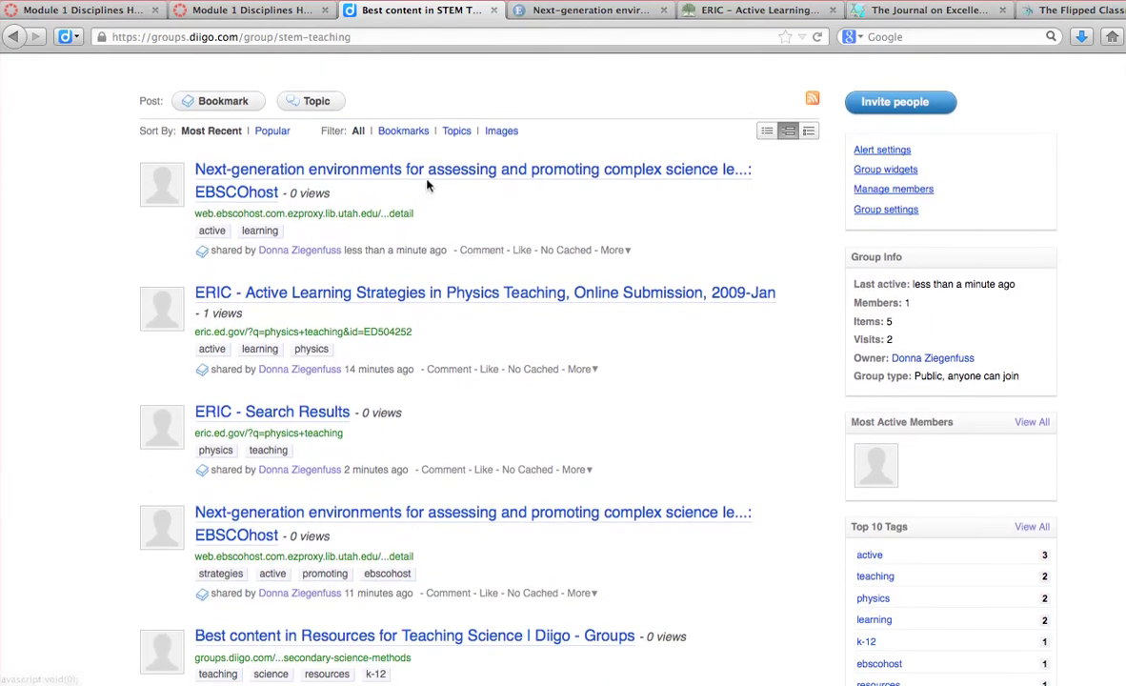
left_click(430, 295)
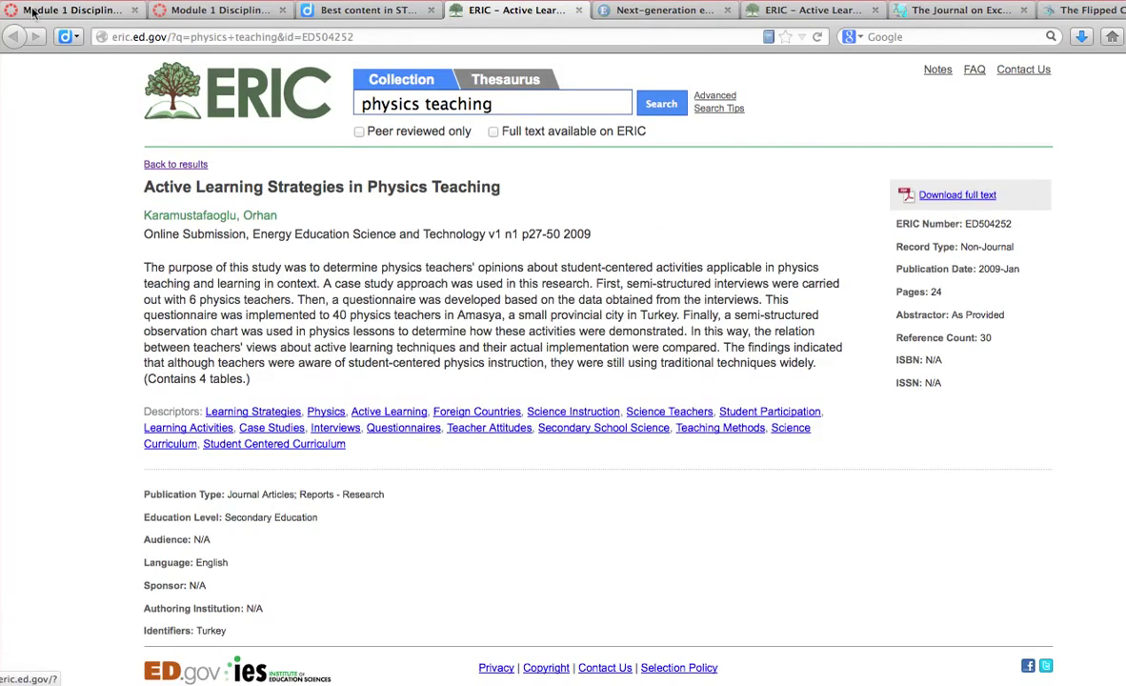
Step: Review the STEM Teaching group page, then return to the My Groups list
left_click(315, 11)
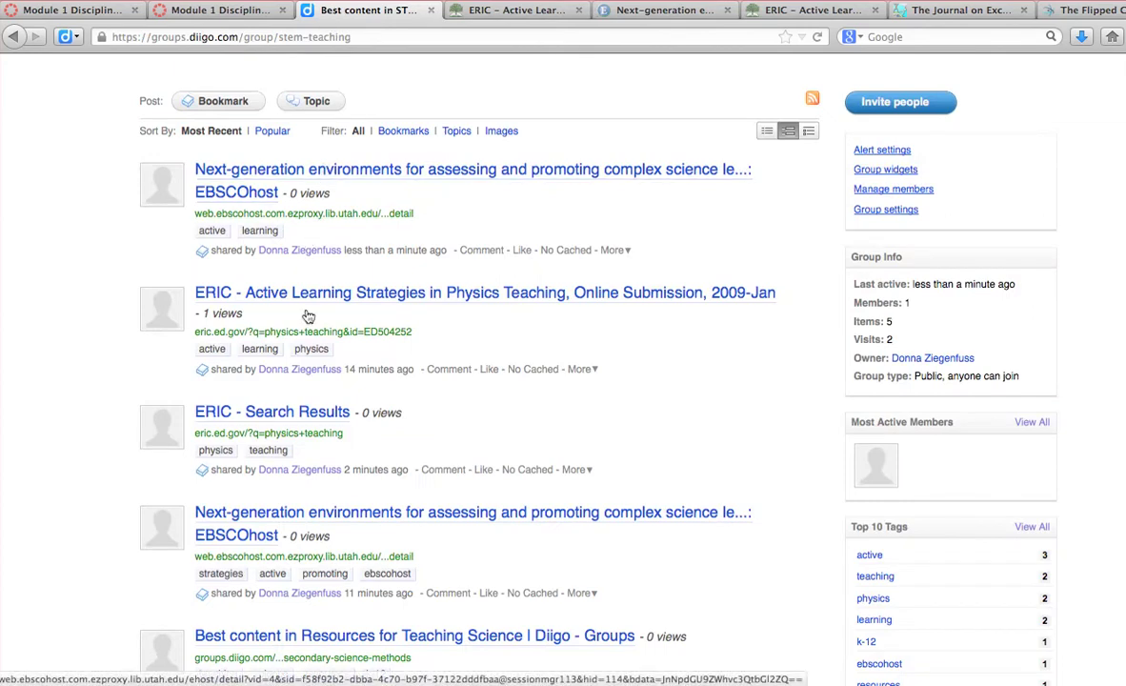
scroll(311, 335, "down", 4)
scroll(311, 336, "up", 8)
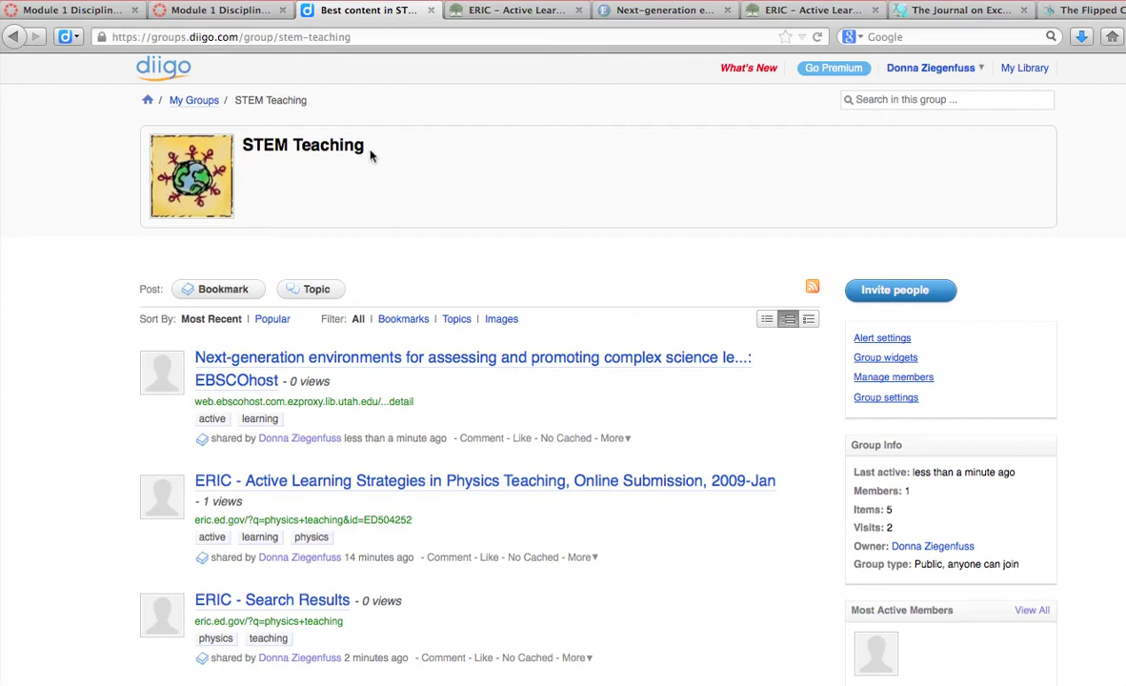
left_click(203, 102)
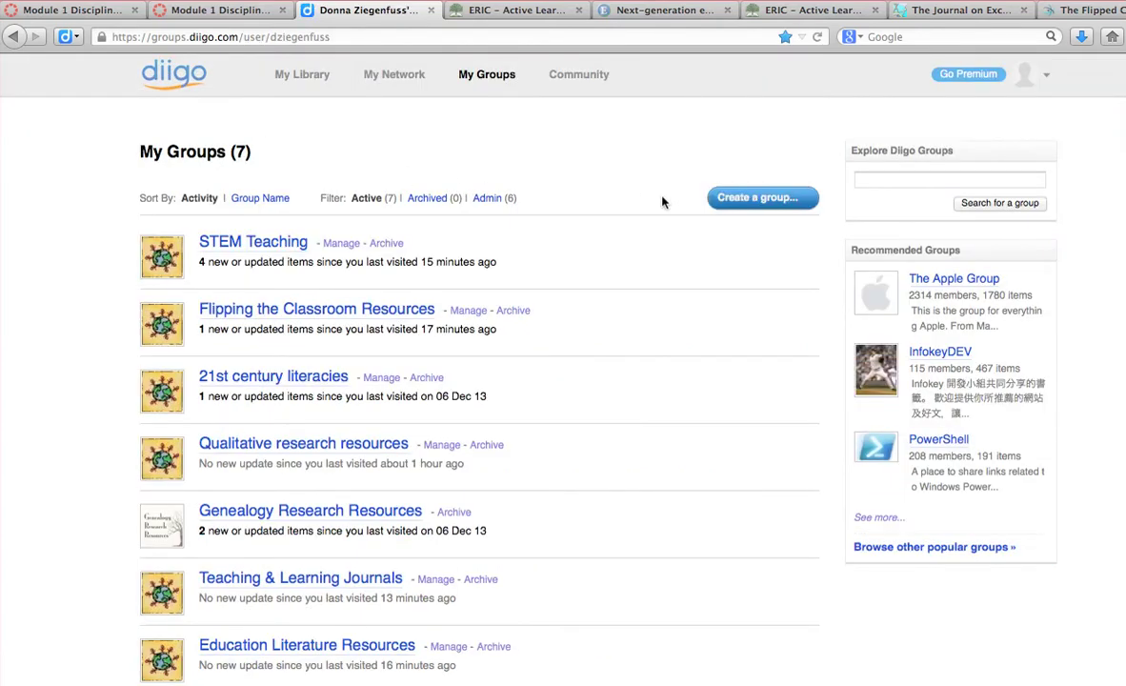
Step: Start a new group named 'Information Literacy Resources'
left_click(748, 204)
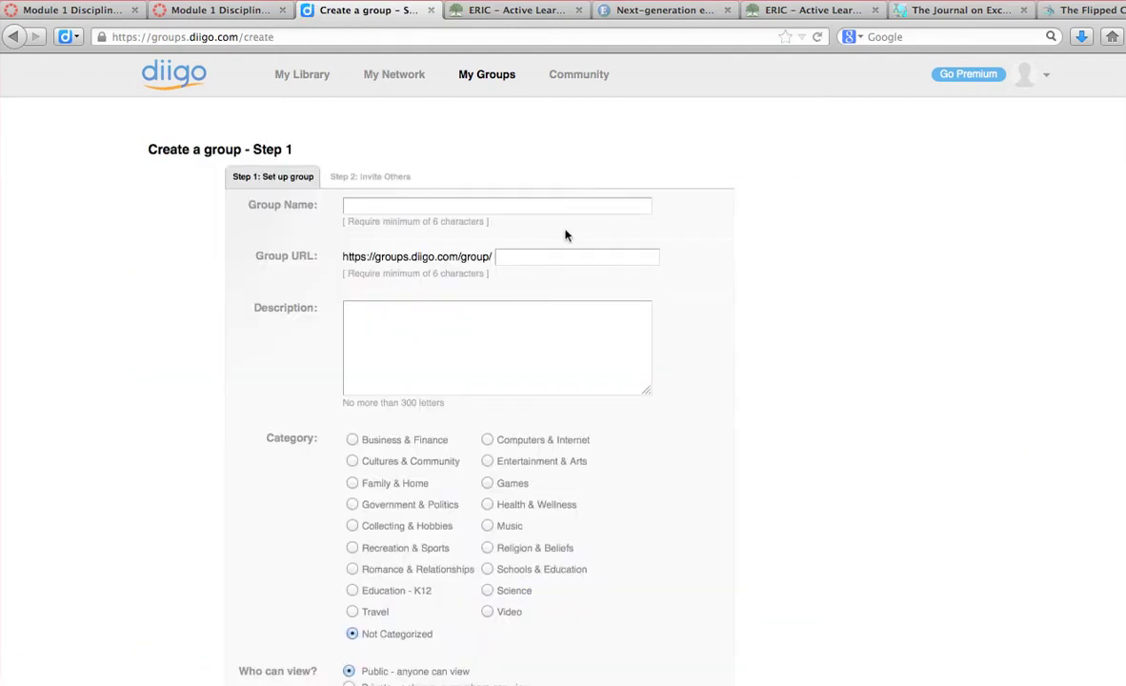
left_click(410, 203)
type("Information Litercy")
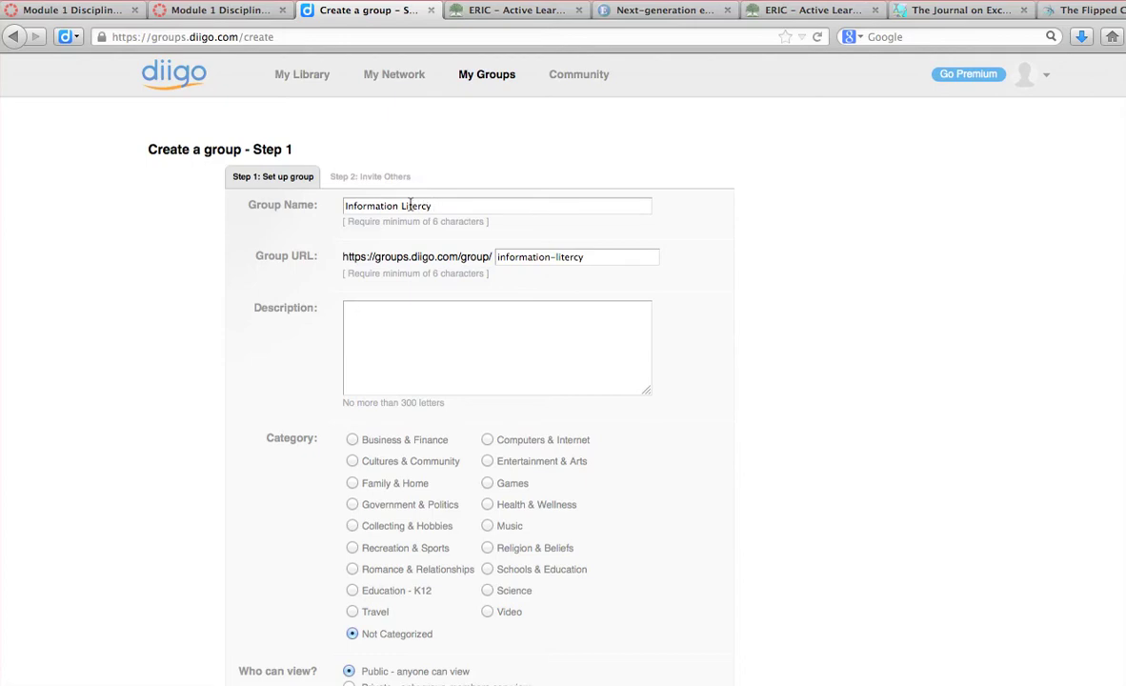
key("BackSpace")
key("BackSpace")
type("acy Resources")
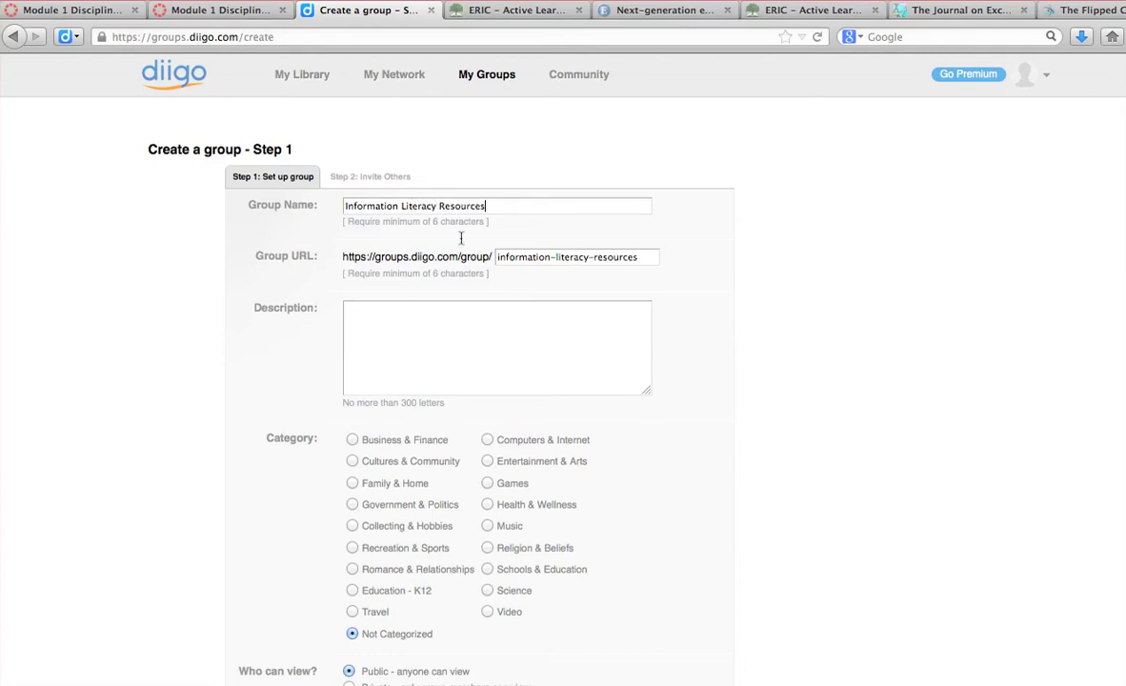
Step: Make the group open to join with moderator-only invites, fill in the captcha, and submit
scroll(427, 331, "down", 10)
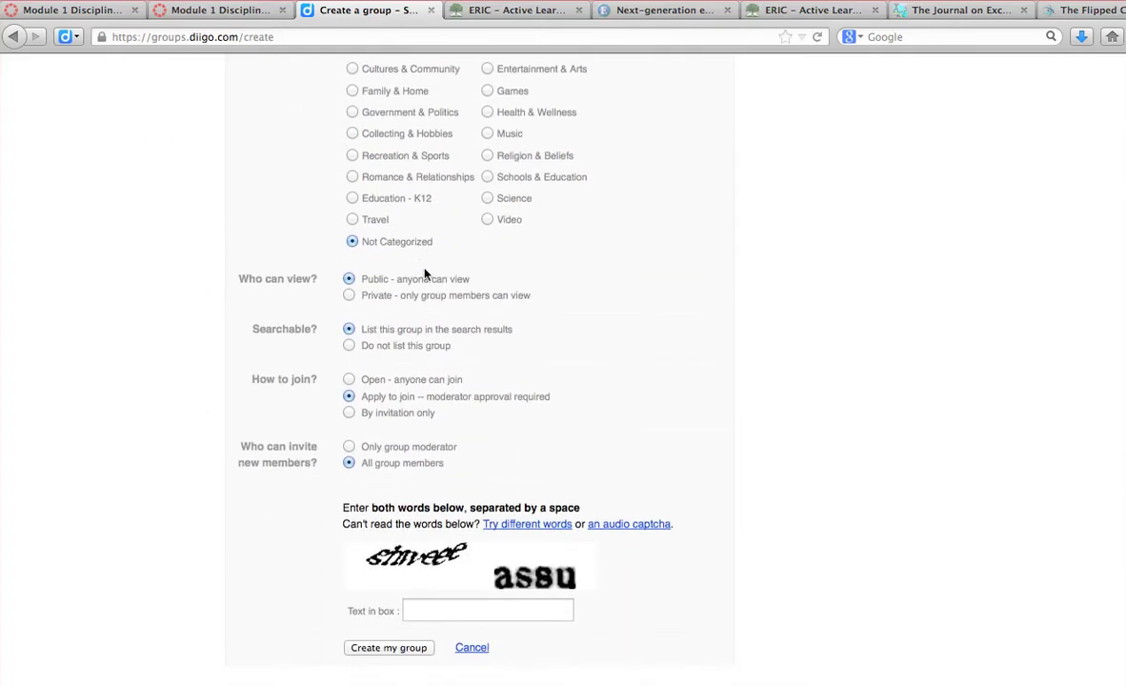
left_click(350, 380)
scroll(391, 371, "down", 2)
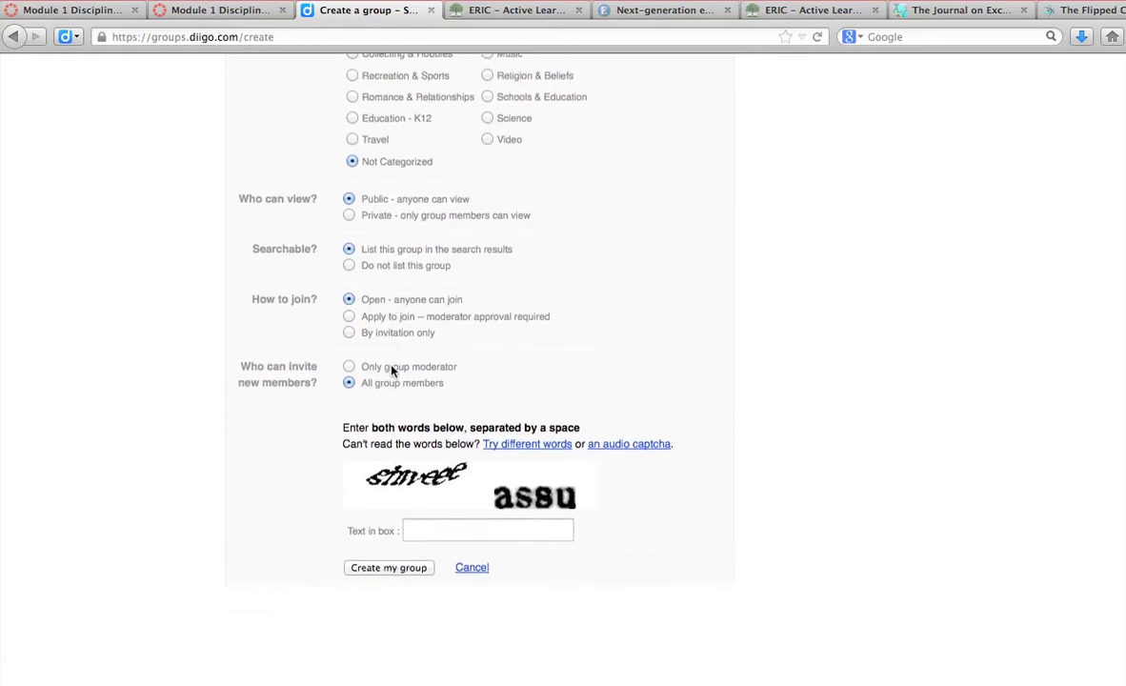
scroll(391, 369, "down", 1)
left_click(350, 321)
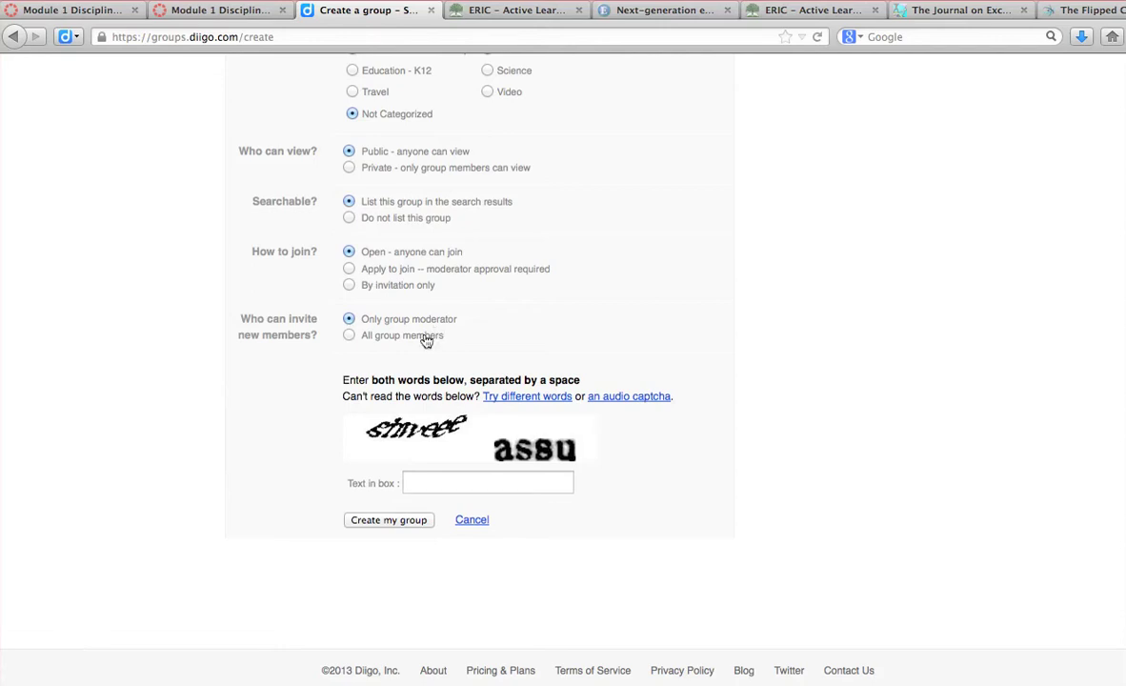
left_click(419, 484)
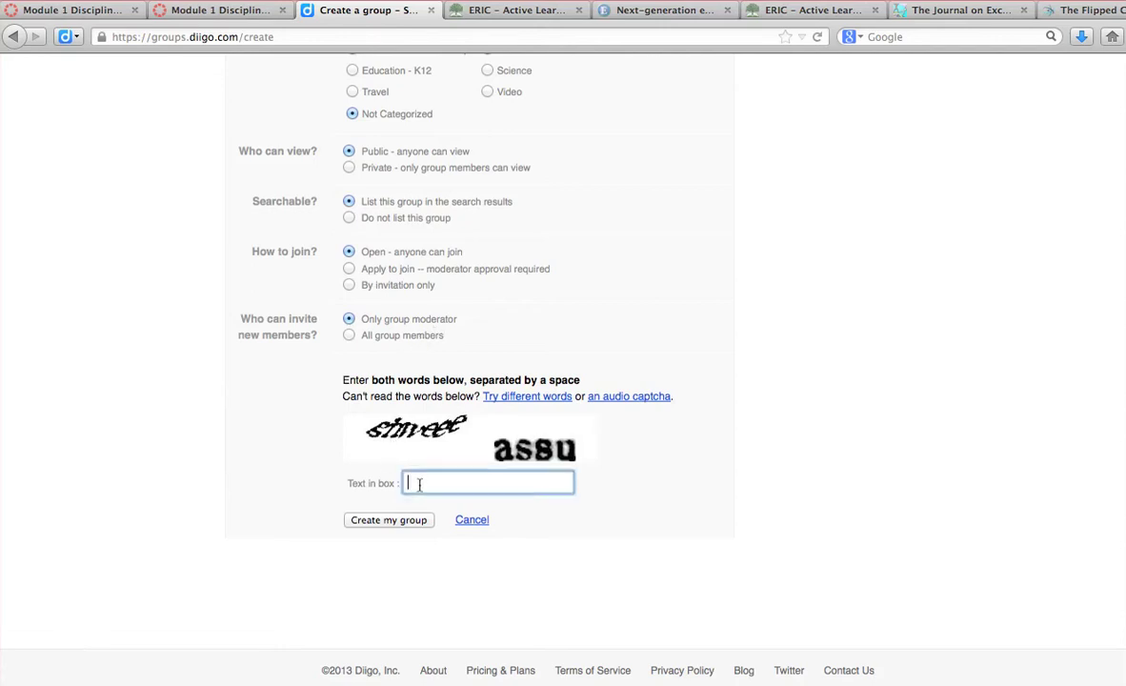
type("ginveee assu")
left_click(400, 524)
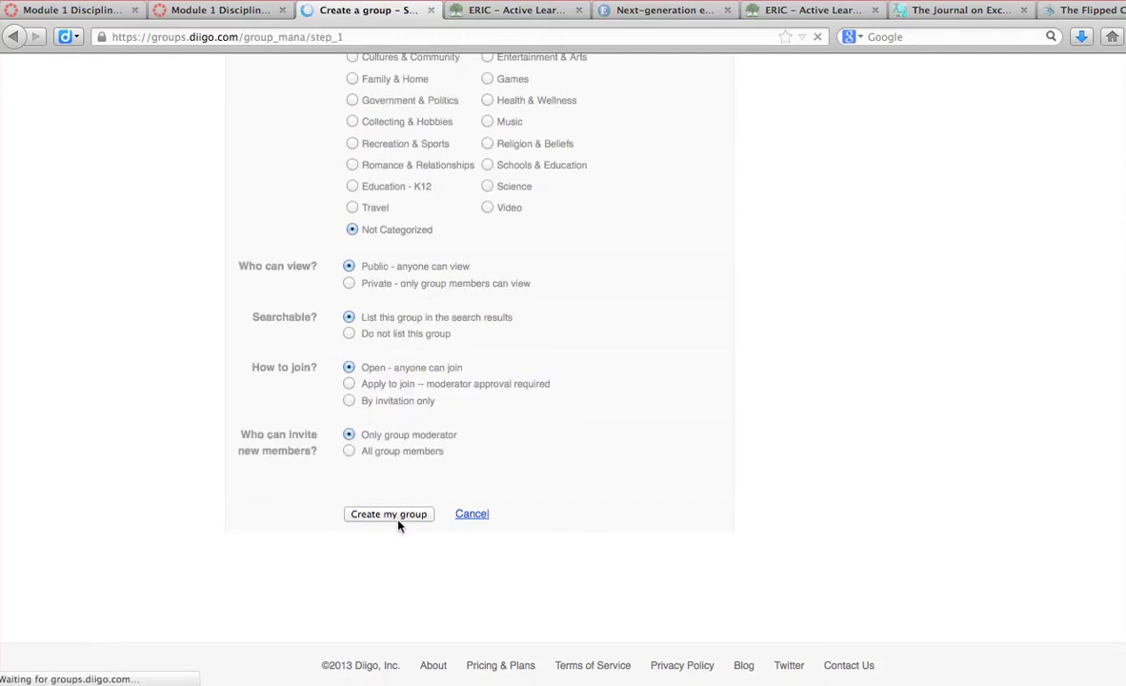
Step: Shorten the taken group name from 'Information Literacy Resources' to 'IL Resources'
right_click(460, 477)
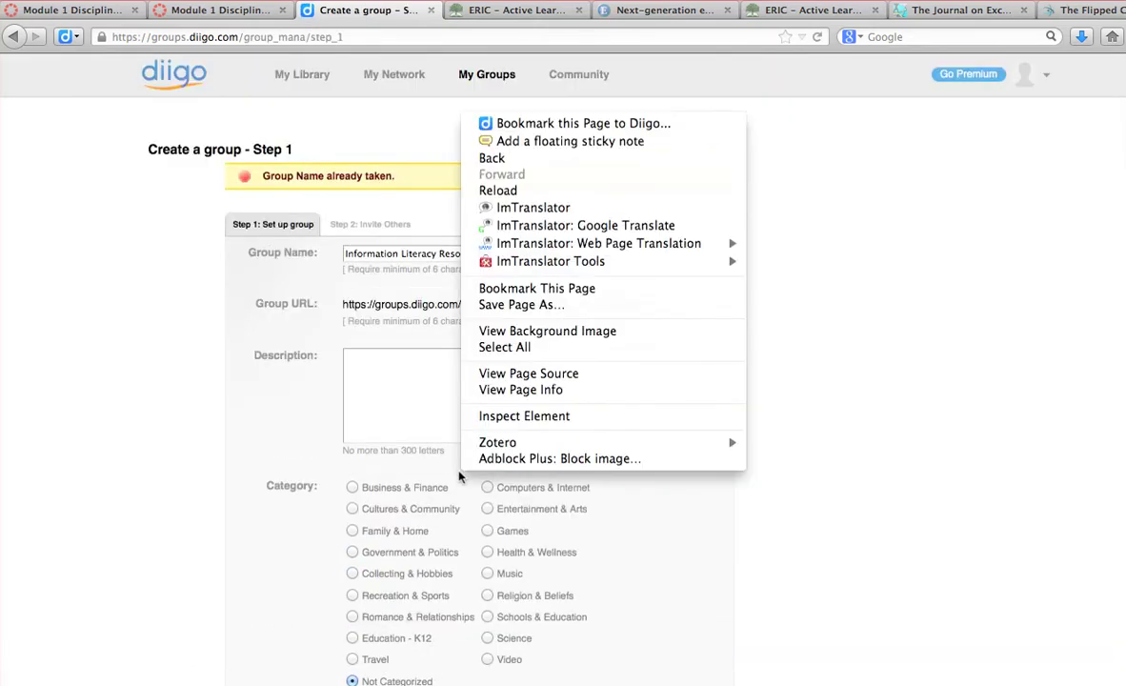
left_click(158, 370)
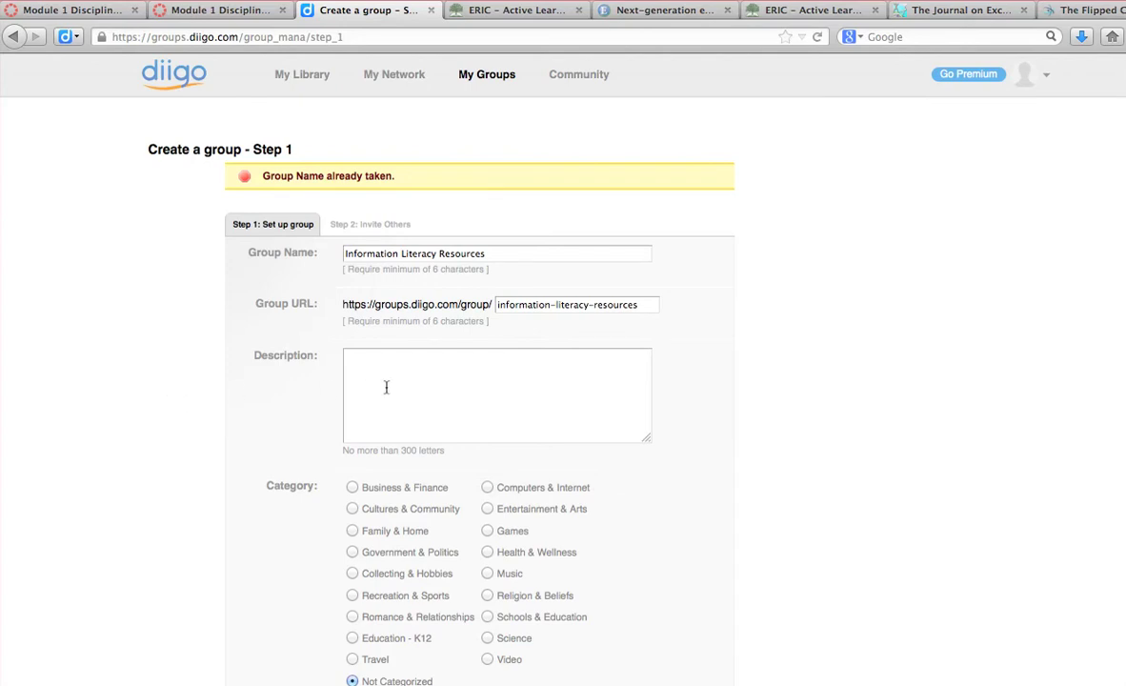
left_click_drag(489, 253, 439, 254)
left_click(498, 252)
left_click_drag(438, 253, 323, 250)
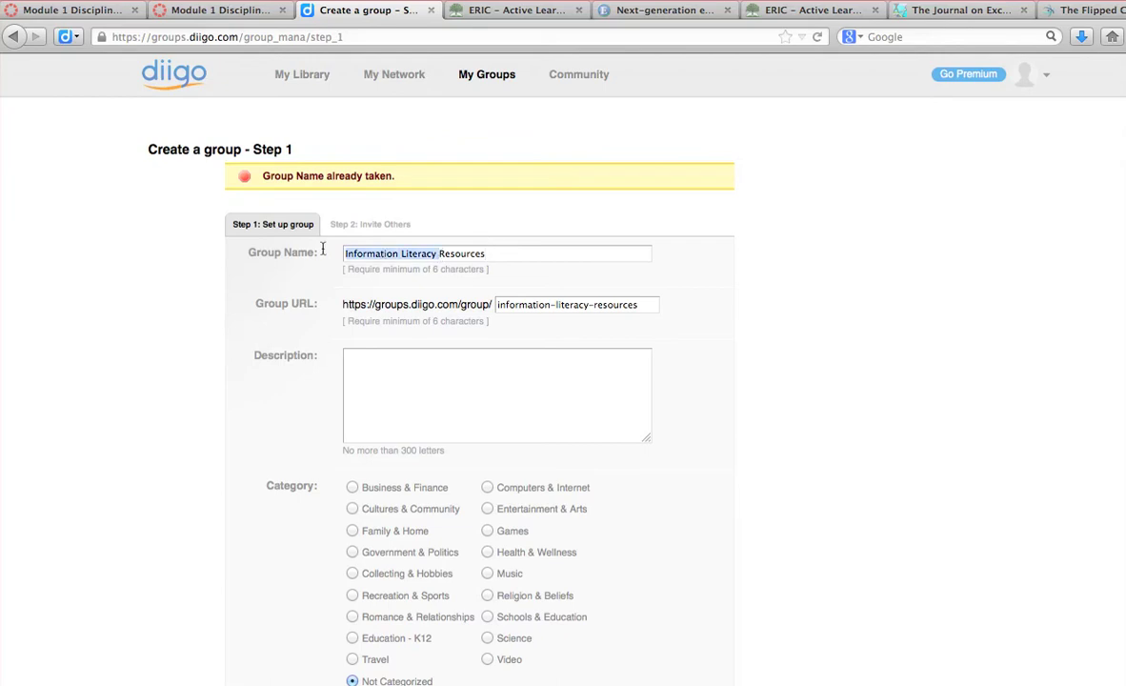
key("BackSpace")
type("IL")
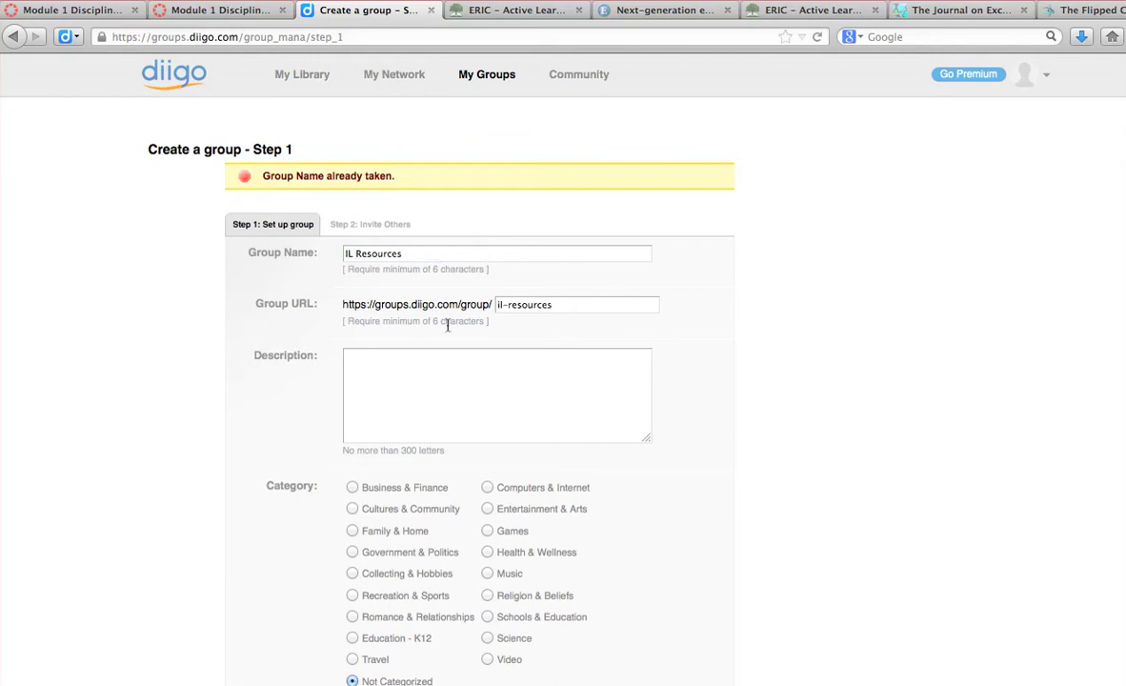
Step: Re-enter the verification words and resubmit until the IL Resources group is created
scroll(424, 336, "down", 3)
scroll(424, 336, "down", 5)
left_click(420, 476)
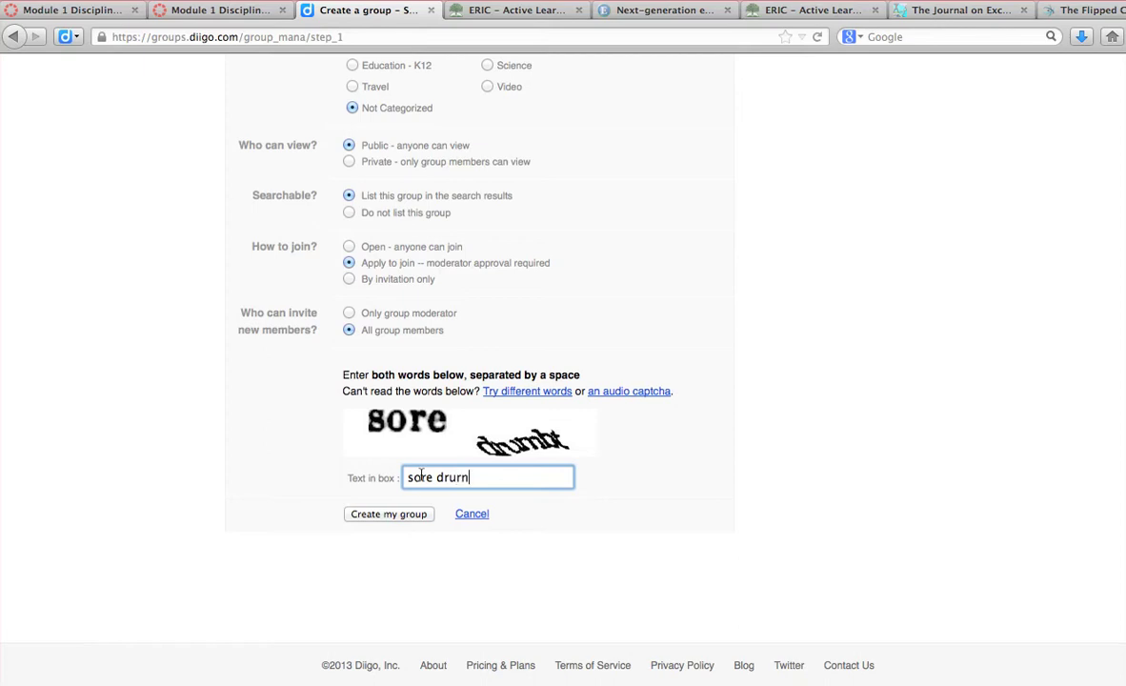
type("bt")
left_click(381, 516)
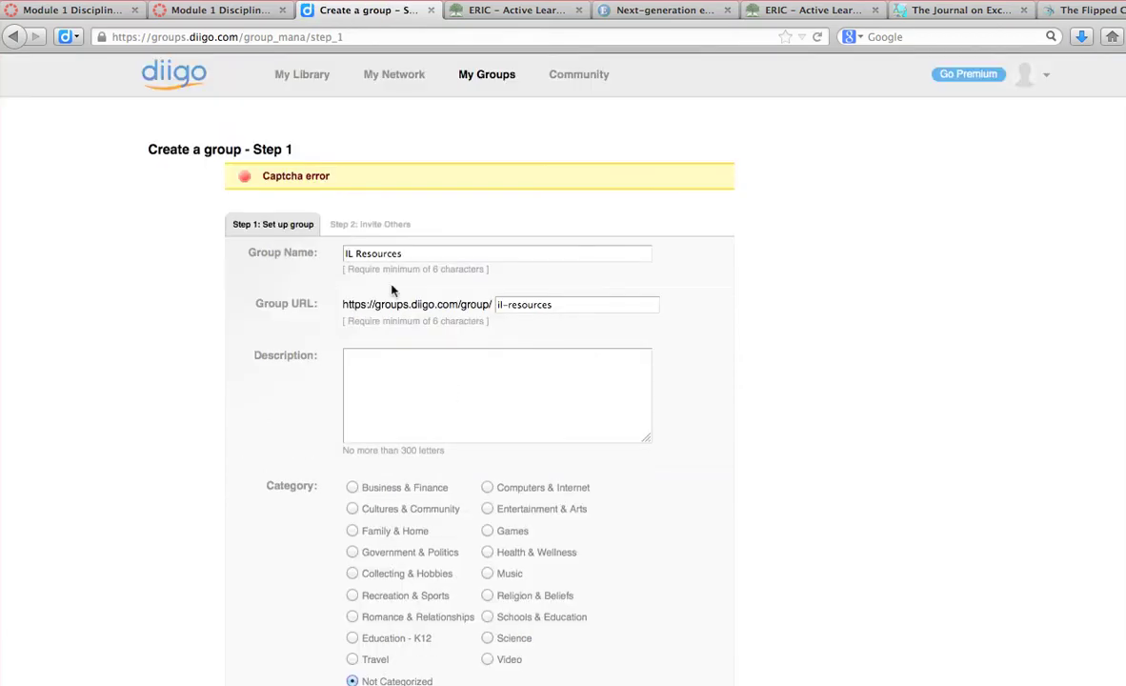
scroll(365, 333, "down", 10)
left_click(414, 476)
type("the")
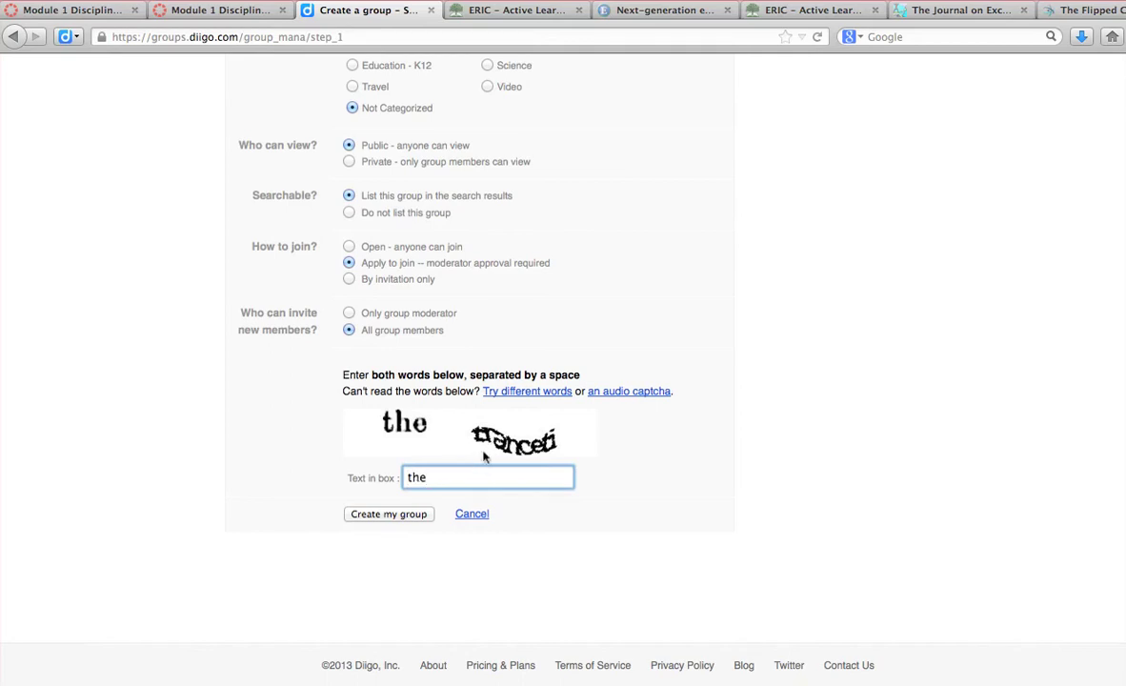
type("crancet")
left_click(397, 515)
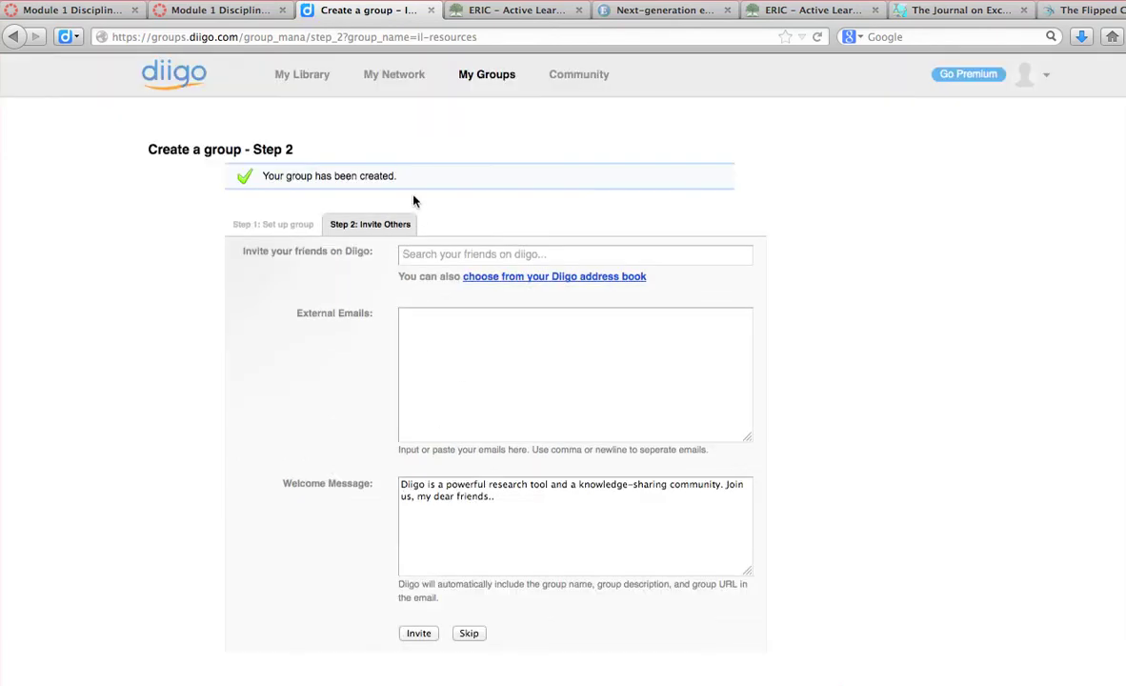
Step: Skip inviting members and return to My Groups, now listing IL Resources first
left_click(494, 84)
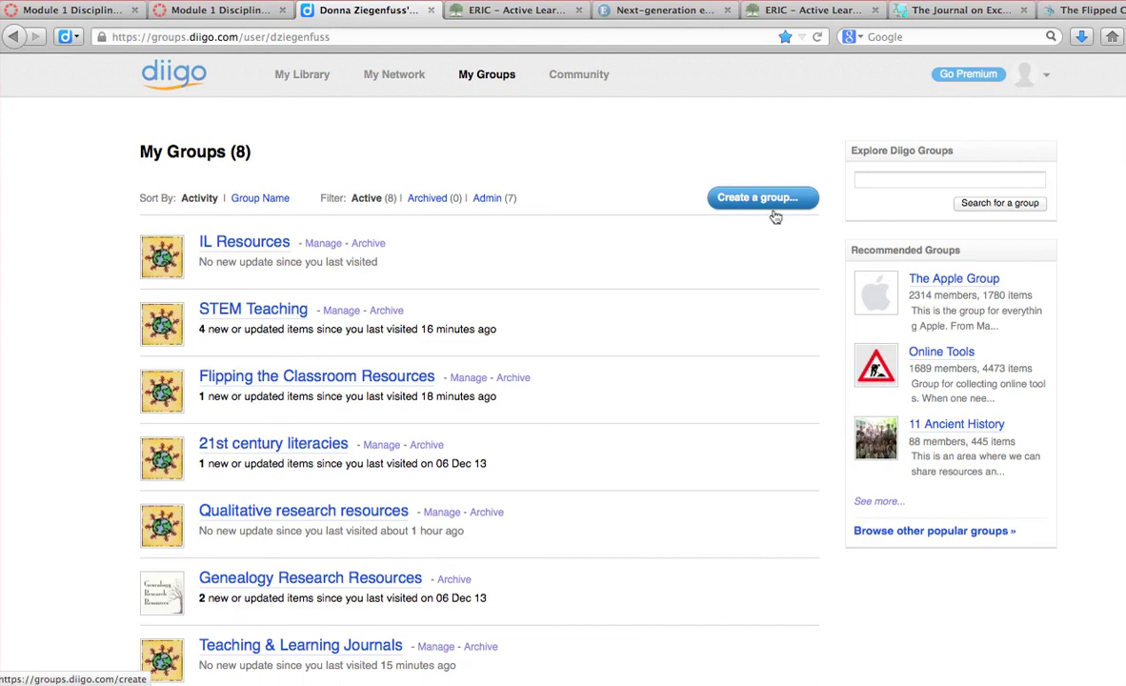
left_click(392, 383)
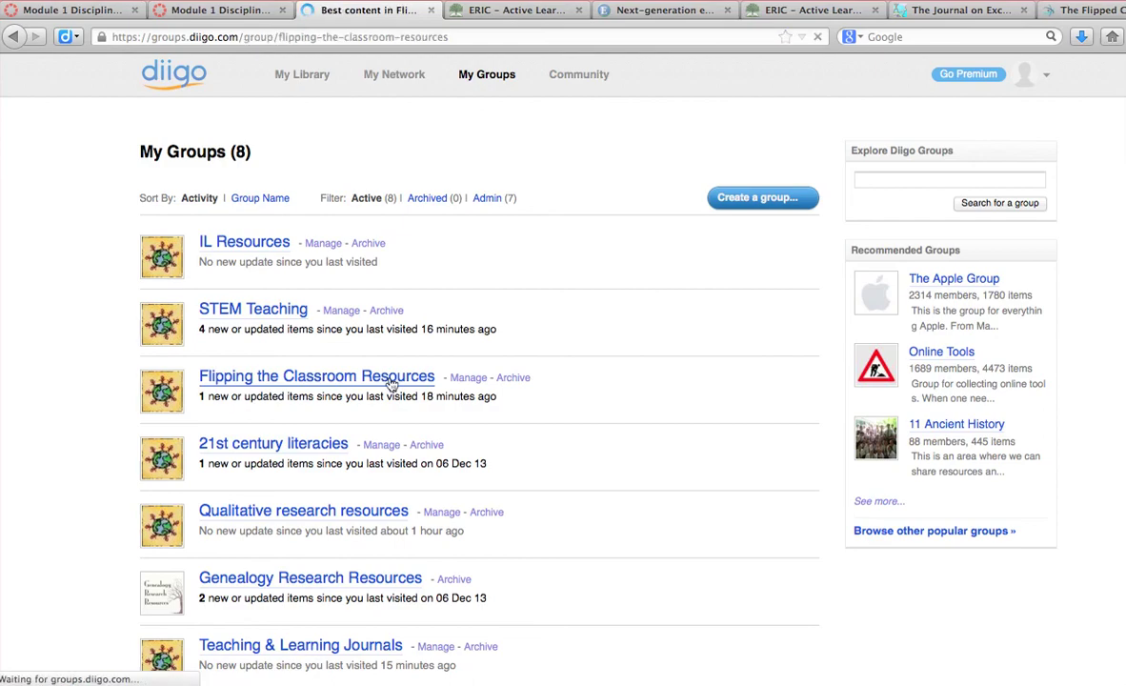
scroll(460, 356, "down", 10)
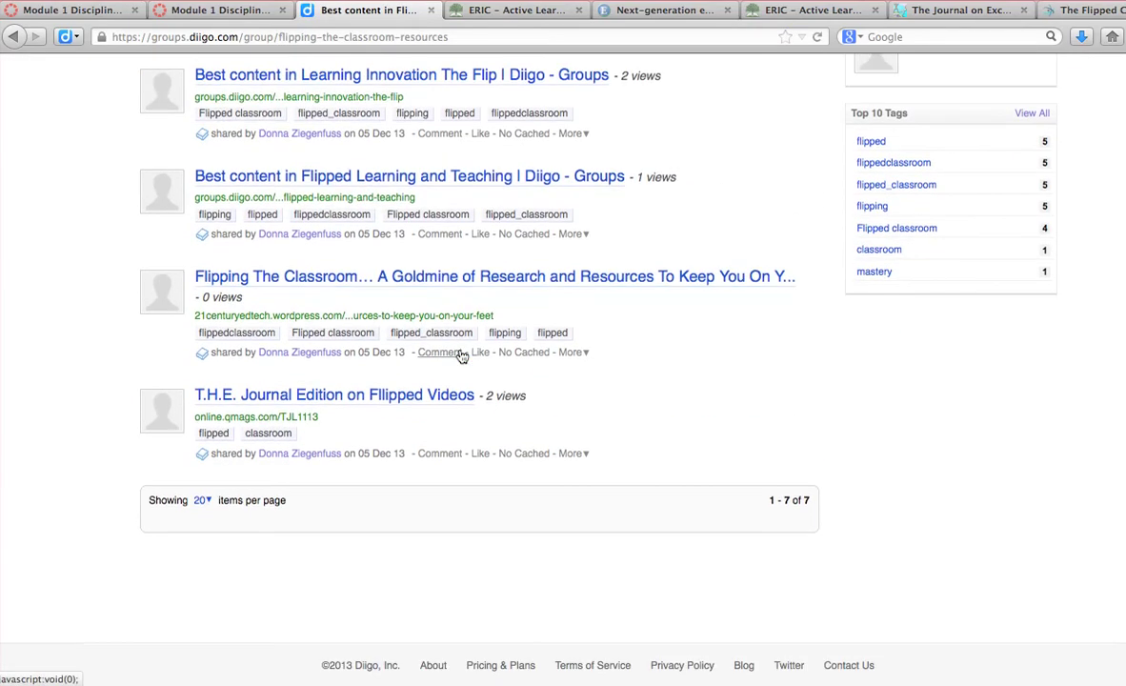
scroll(463, 356, "up", 4)
scroll(465, 356, "up", 4)
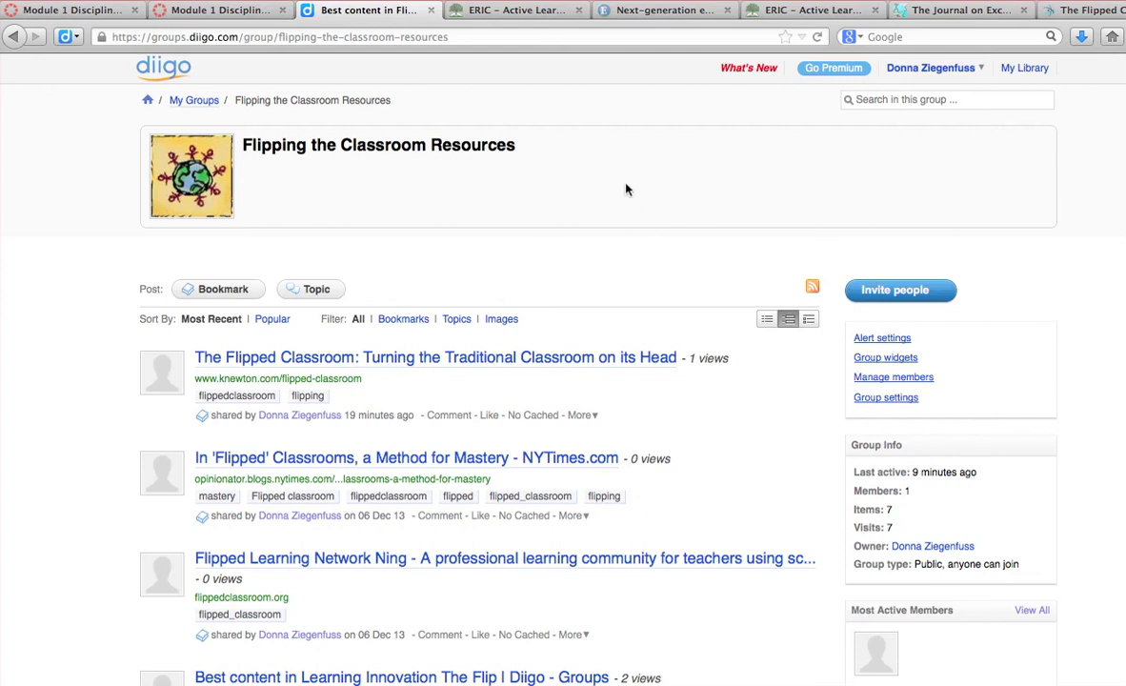
left_click(195, 101)
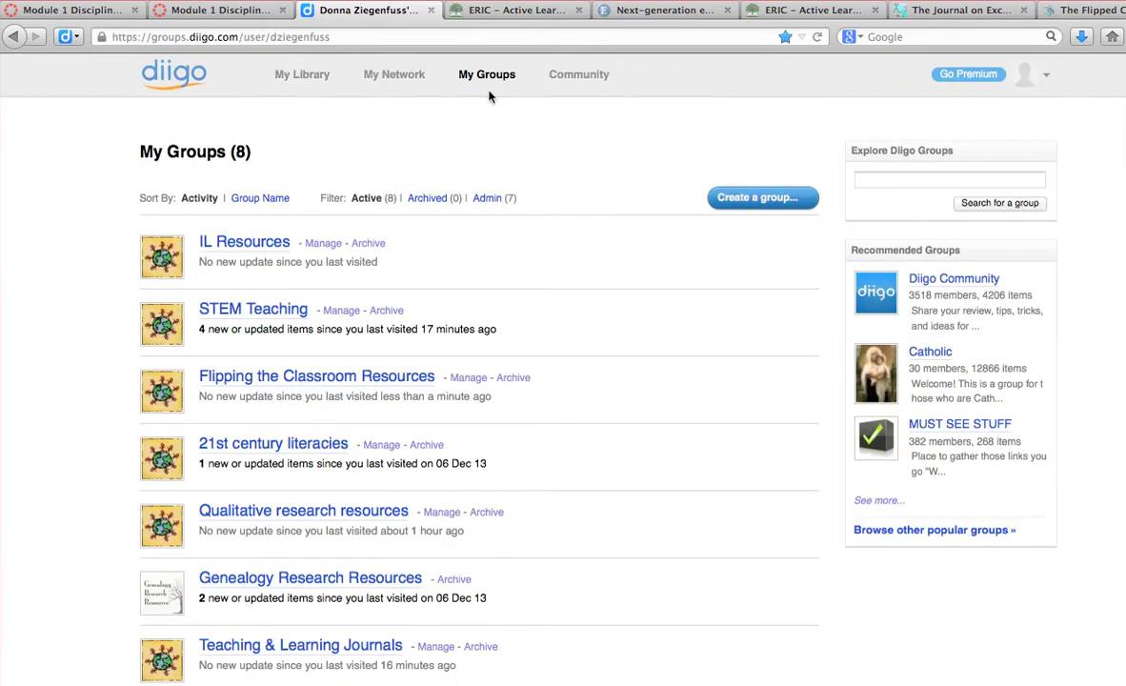
left_click(307, 81)
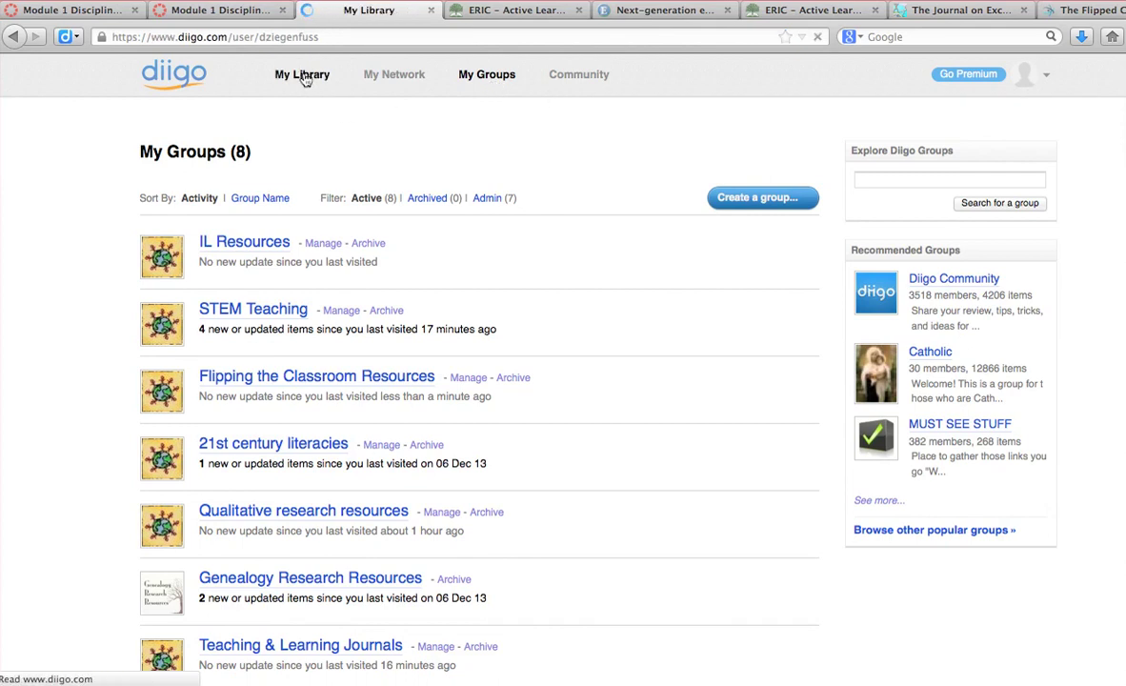
left_click(454, 75)
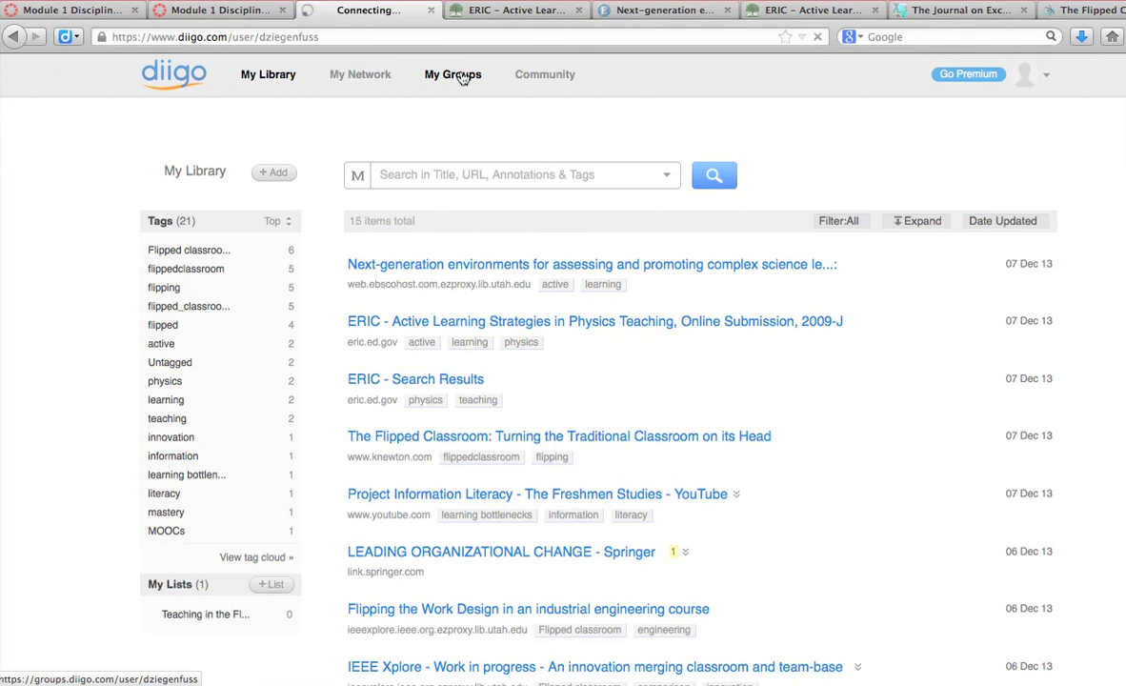